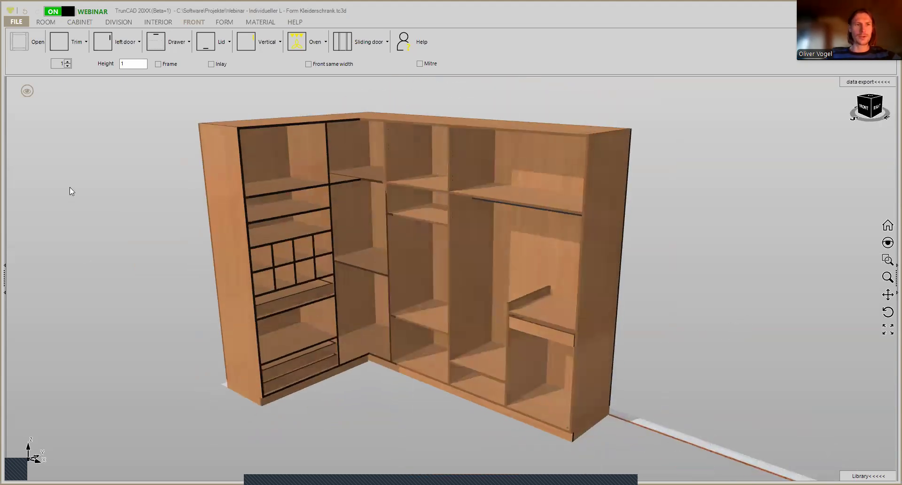
Display the dimensions on the finished L-shaped wardrobe and inspect its layout.
{"action": "left_click", "coordinate": [28, 88]}
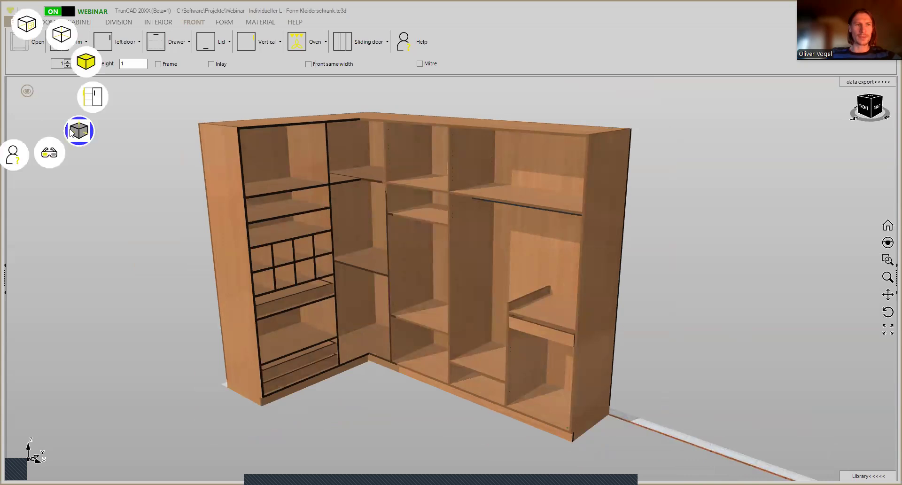
{"action": "left_click", "coordinate": [78, 131]}
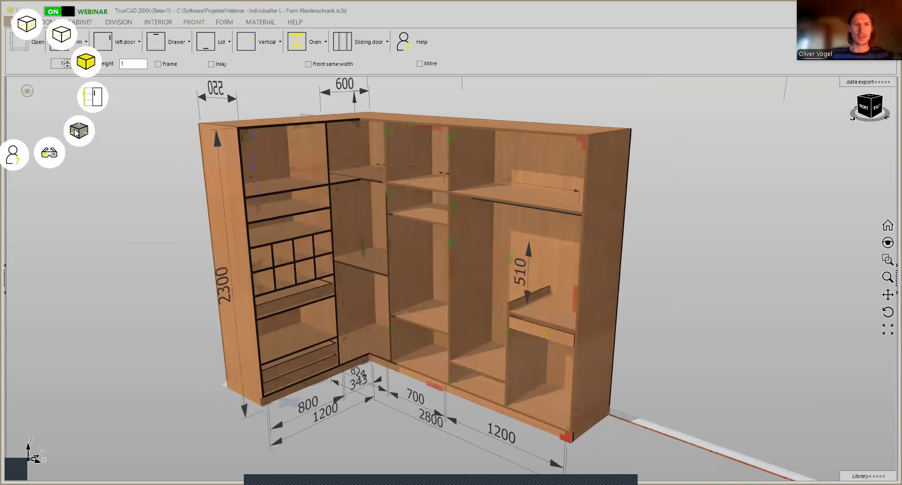
{"action": "middle_click_drag", "start_coordinate": [374, 131], "coordinate": [277, 140]}
{"action": "left_click", "coordinate": [267, 152]}
{"action": "scroll", "coordinate": [268, 162], "scroll_direction": "down", "scroll_amount": 2}
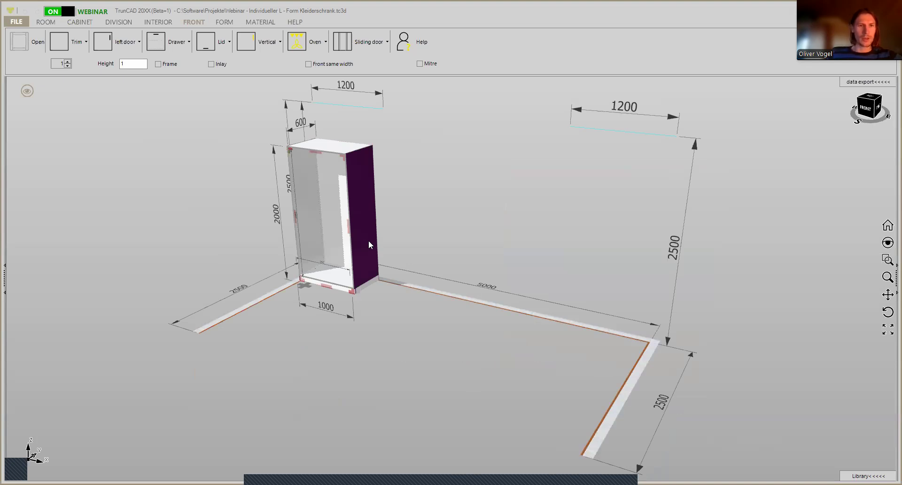
Set the new cabinet's height to 2300 mm.
{"action": "middle_click_drag", "start_coordinate": [370, 242], "coordinate": [420, 236]}
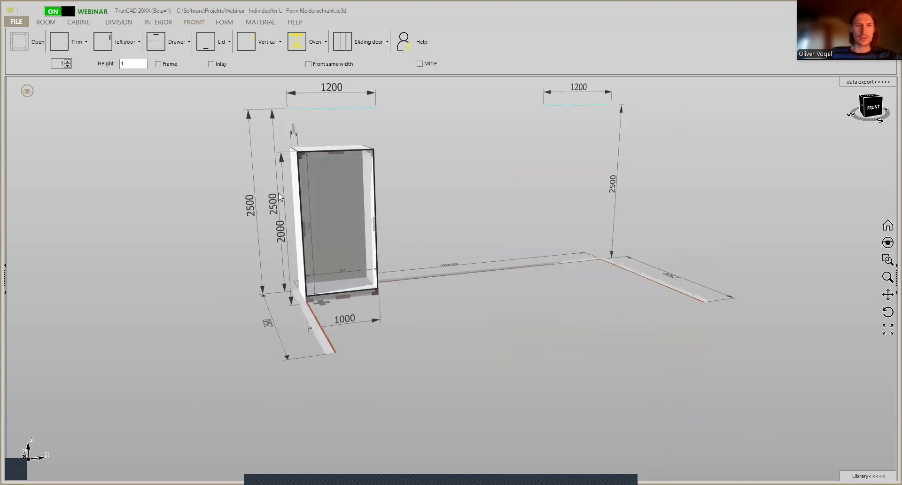
{"action": "scroll", "coordinate": [280, 196], "scroll_direction": "up", "scroll_amount": 2}
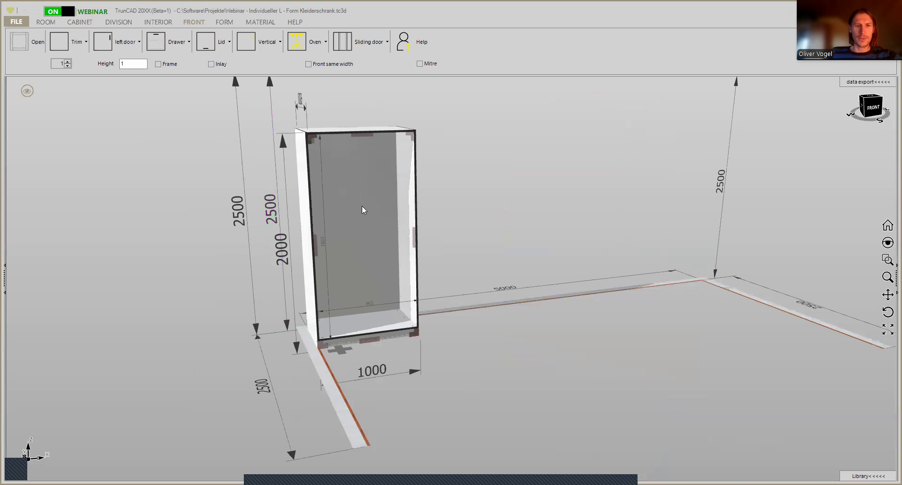
{"action": "mouse_move", "coordinate": [549, 209]}
{"action": "middle_mouse_down"}
{"action": "mouse_move", "coordinate": [523, 217]}
{"action": "mouse_move", "coordinate": [538, 218]}
{"action": "middle_mouse_up"}
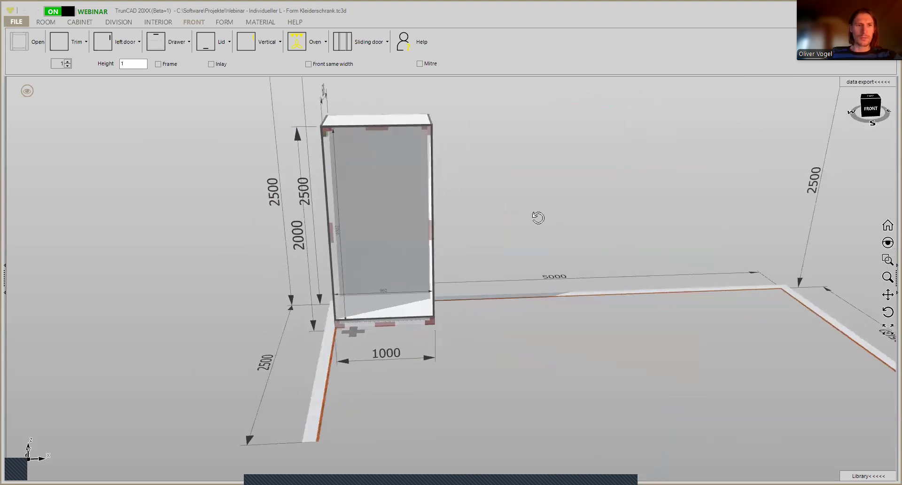
{"action": "mouse_move", "coordinate": [582, 129]}
{"action": "middle_mouse_down"}
{"action": "mouse_move", "coordinate": [562, 135]}
{"action": "mouse_move", "coordinate": [574, 141]}
{"action": "middle_mouse_up"}
{"action": "left_click", "coordinate": [310, 127]}
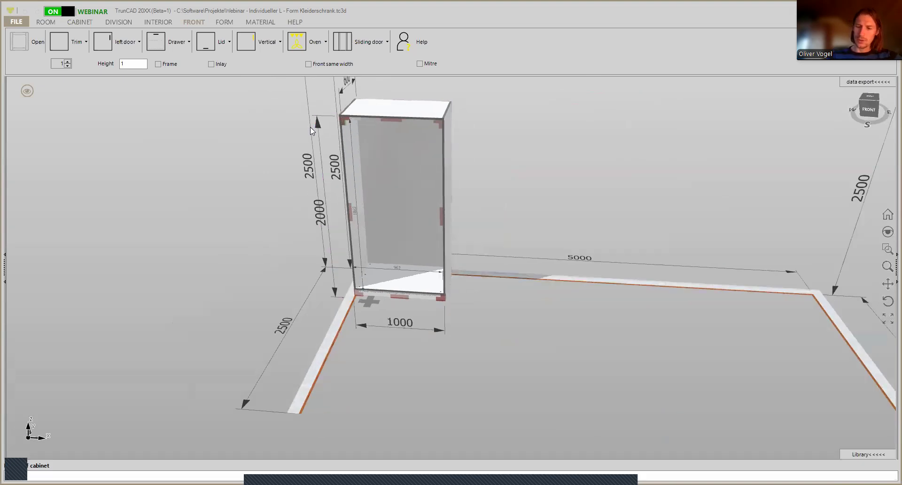
{"action": "type", "text": "2300"}
{"action": "key", "text": "Return"}
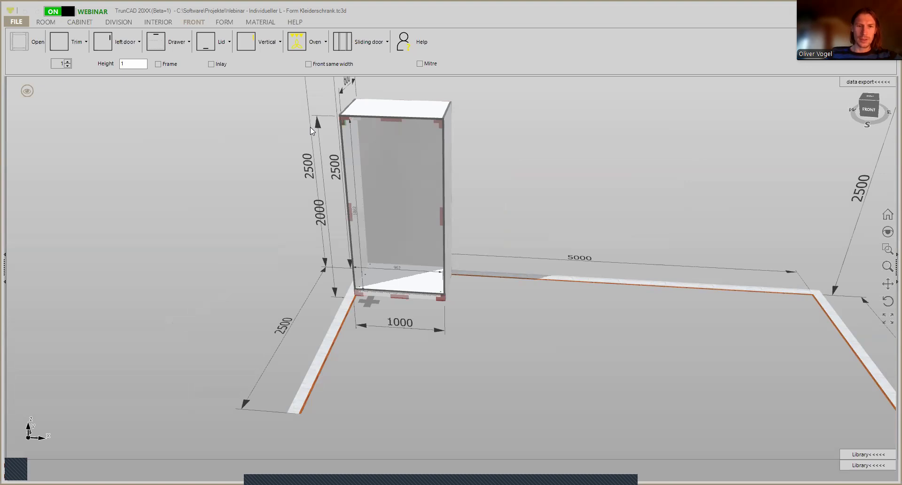
Set the cabinet's width to 2800 mm.
{"action": "left_click", "coordinate": [444, 343]}
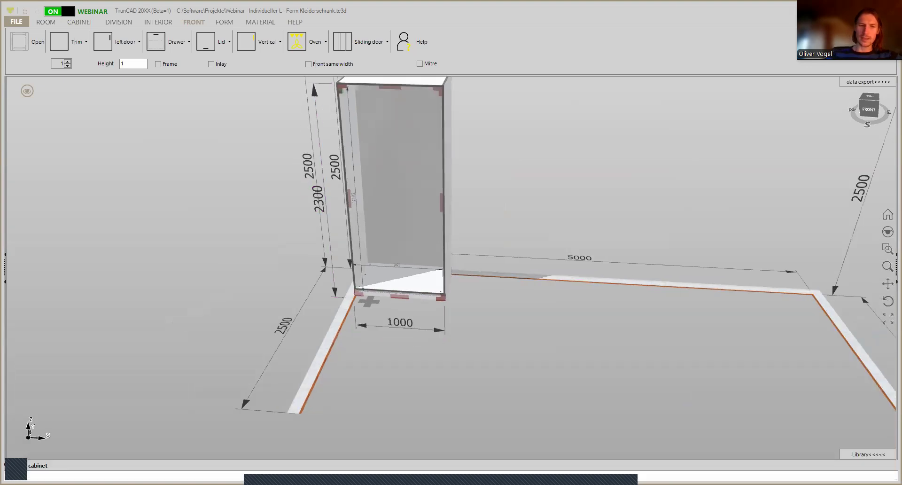
{"action": "type", "text": "2800"}
{"action": "key", "text": "Return"}
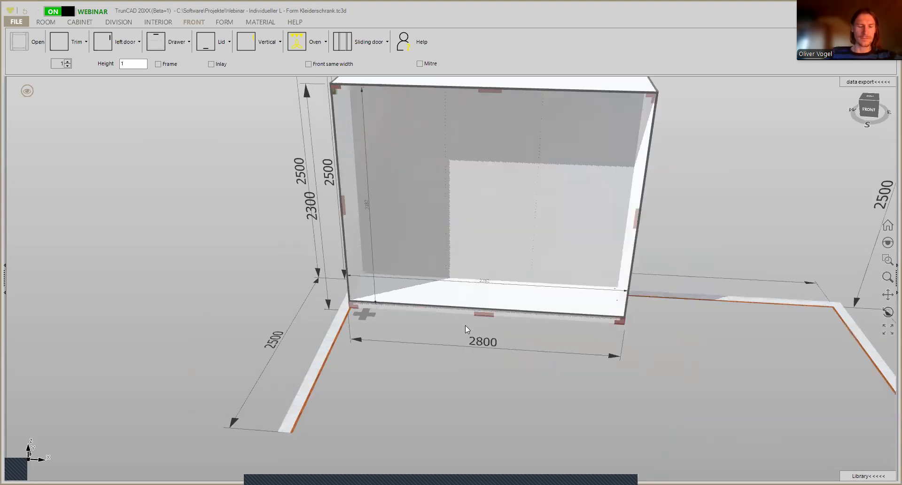
Set the cabinet's depth to 550 mm.
{"action": "middle_click_drag", "start_coordinate": [511, 285], "coordinate": [470, 320]}
{"action": "scroll", "coordinate": [375, 79], "scroll_direction": "up", "scroll_amount": 2}
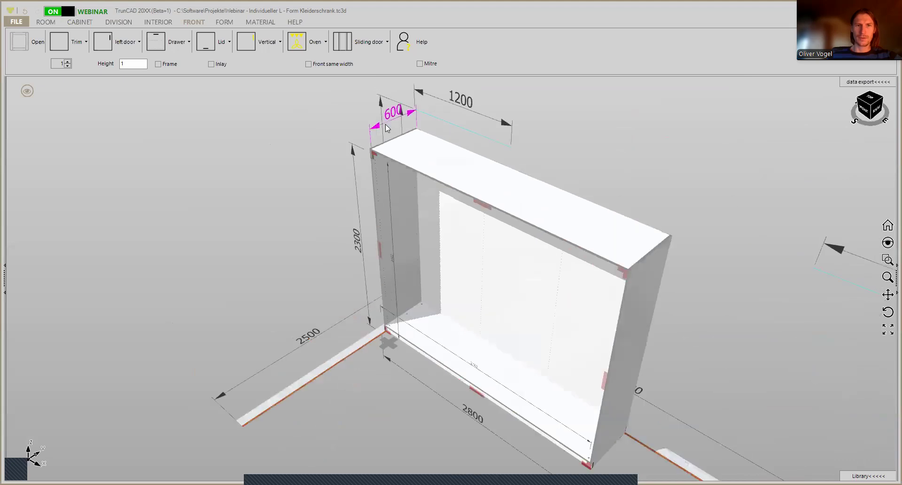
{"action": "left_click", "coordinate": [378, 126]}
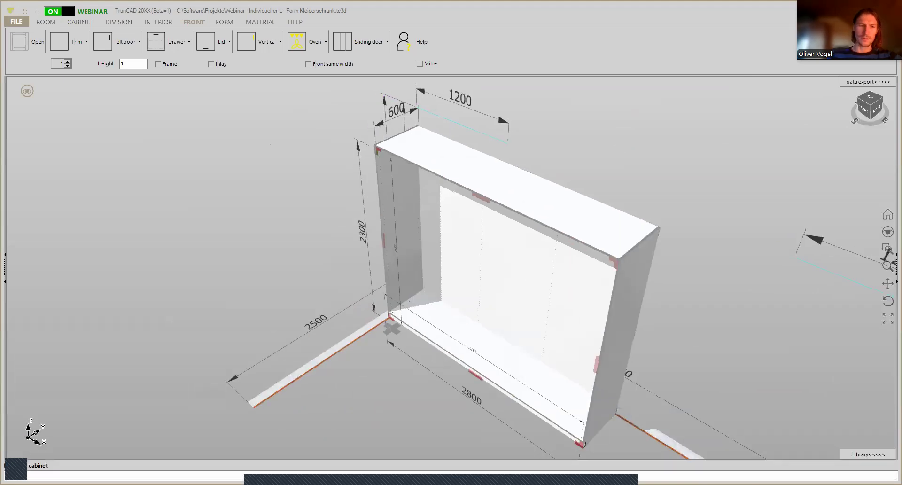
{"action": "key", "text": "Escape"}
{"action": "scroll", "coordinate": [373, 213], "scroll_direction": "down", "scroll_amount": 3}
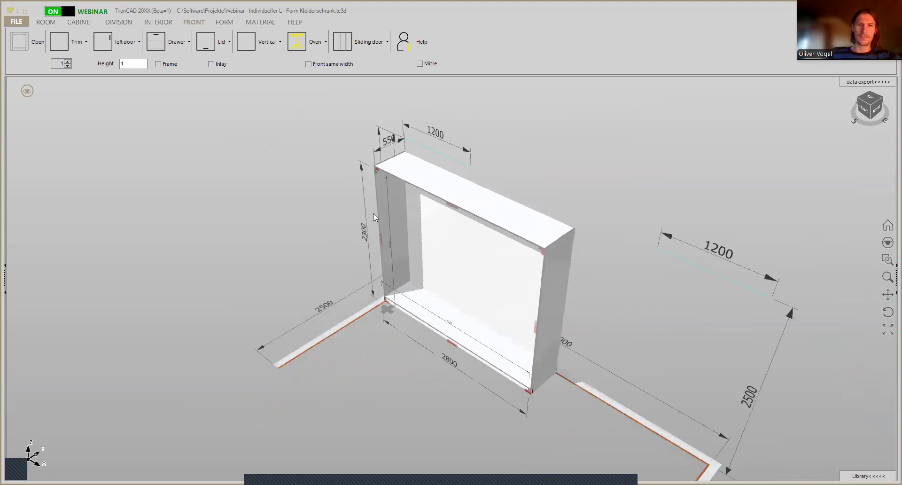
{"action": "middle_click_drag", "start_coordinate": [377, 229], "coordinate": [385, 210]}
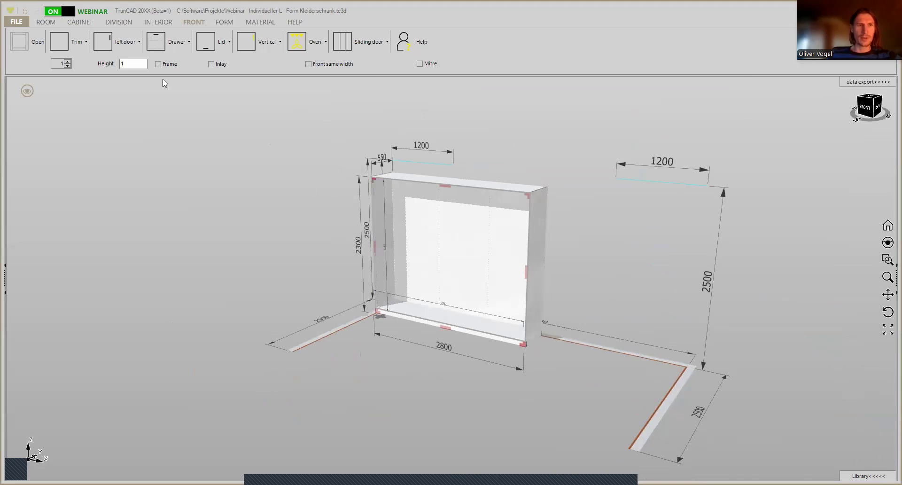
Change the cabinet's back construction to Flat with a distance to side of 0.
{"action": "left_click", "coordinate": [82, 24]}
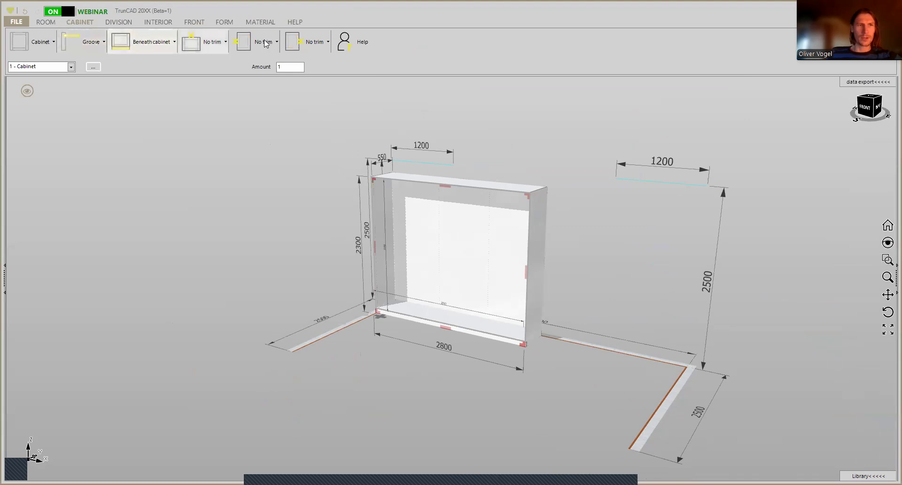
{"action": "left_click", "coordinate": [90, 45]}
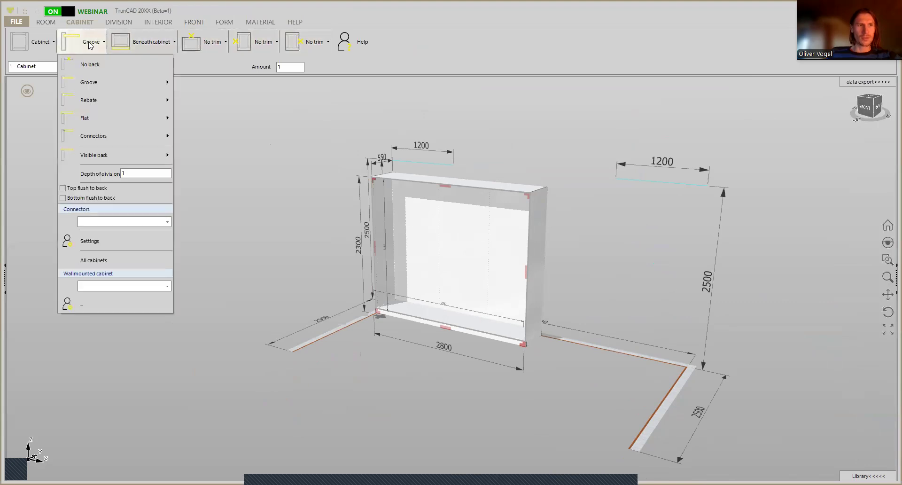
{"action": "left_click", "coordinate": [108, 118]}
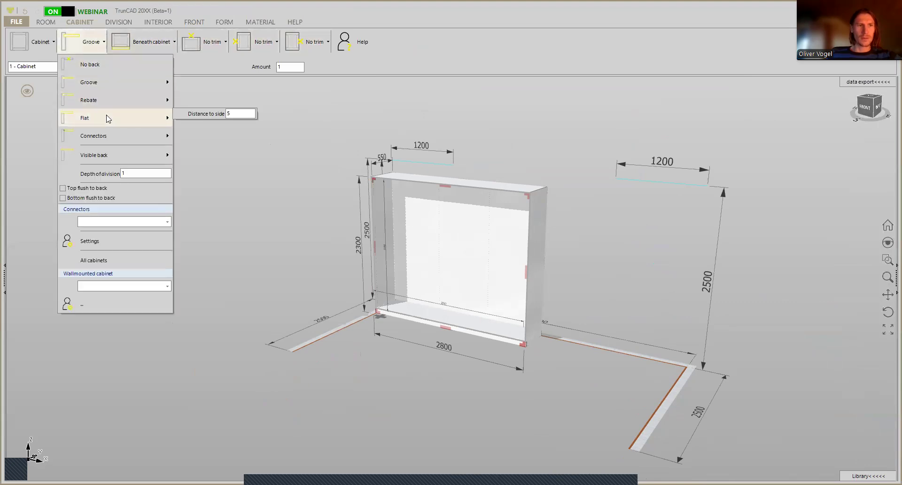
{"action": "double_click", "coordinate": [240, 114]}
{"action": "type", "text": "0"}
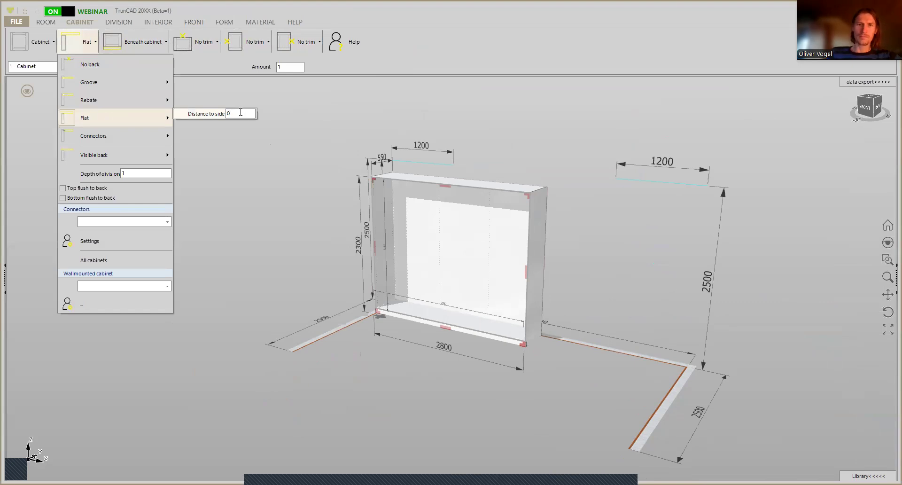
{"action": "left_click", "coordinate": [145, 45]}
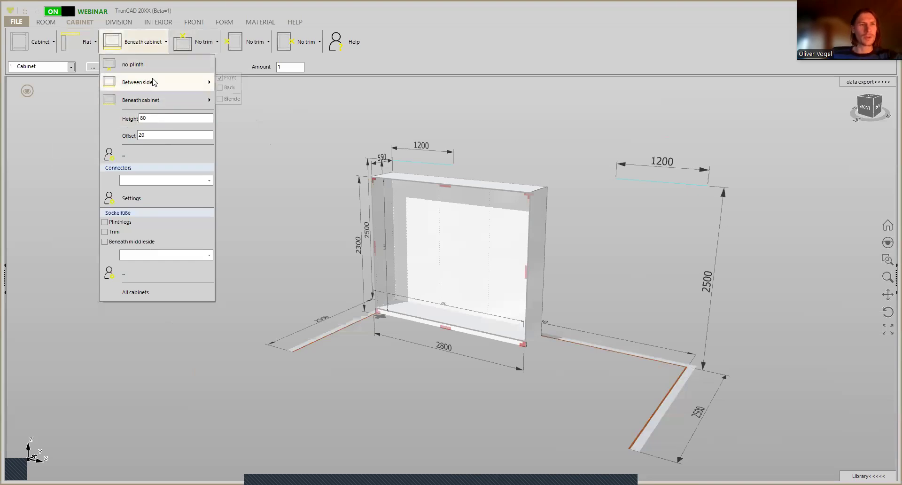
{"action": "mouse_move", "coordinate": [176, 102]}
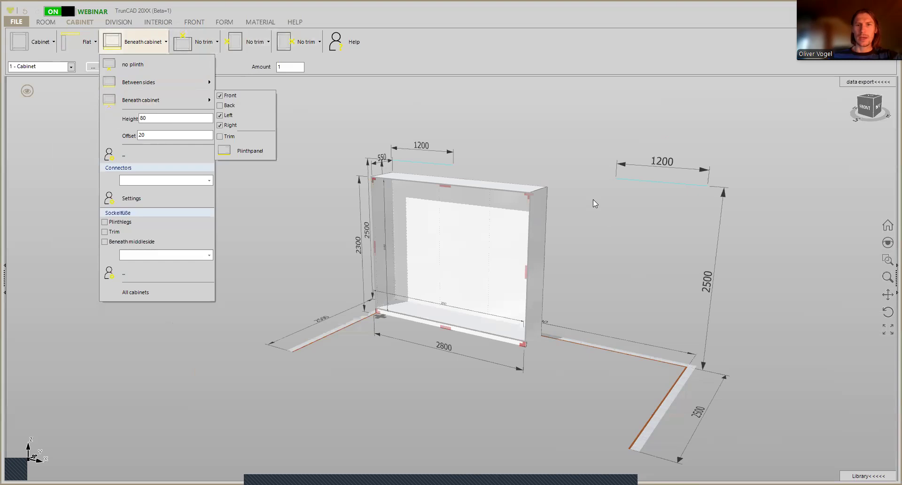
{"action": "scroll", "coordinate": [594, 198], "scroll_direction": "up", "scroll_amount": 2}
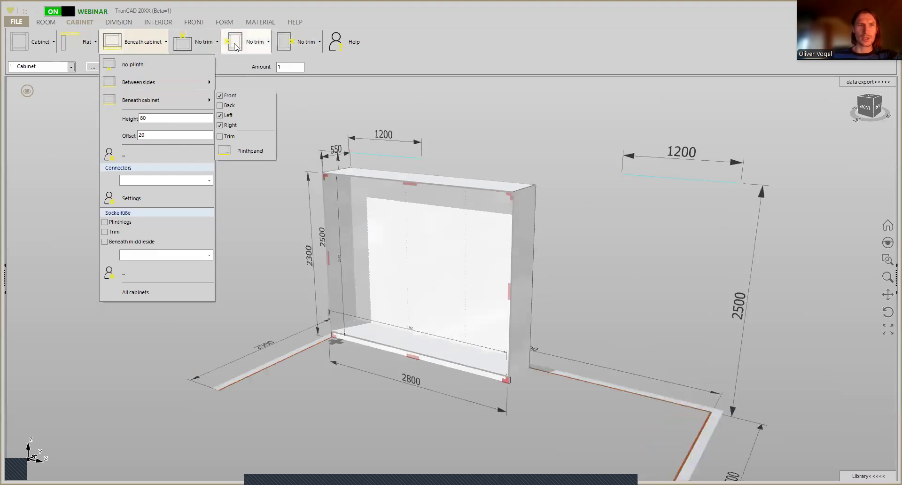
Apply the Egger 1511 Bavarian beech 18mm material to all parts of the cabinet's corpus group.
{"action": "left_click", "coordinate": [259, 22]}
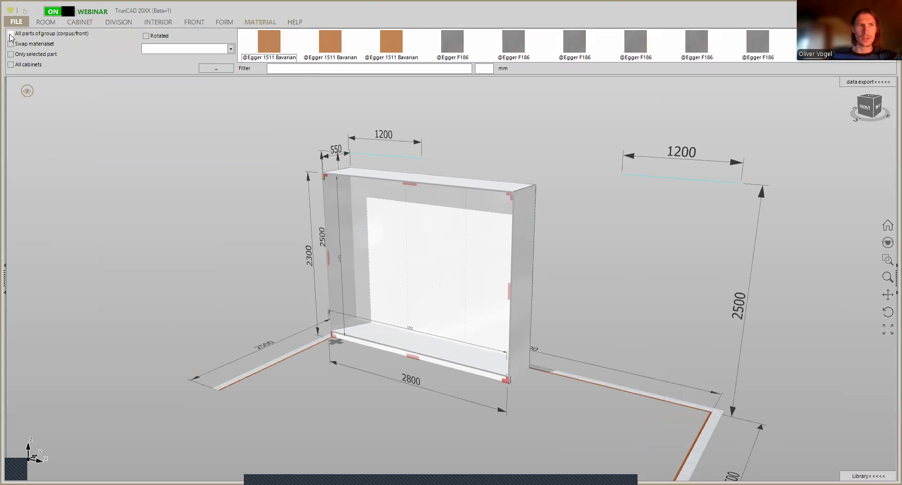
{"action": "left_click", "coordinate": [10, 33]}
{"action": "left_click", "coordinate": [332, 39]}
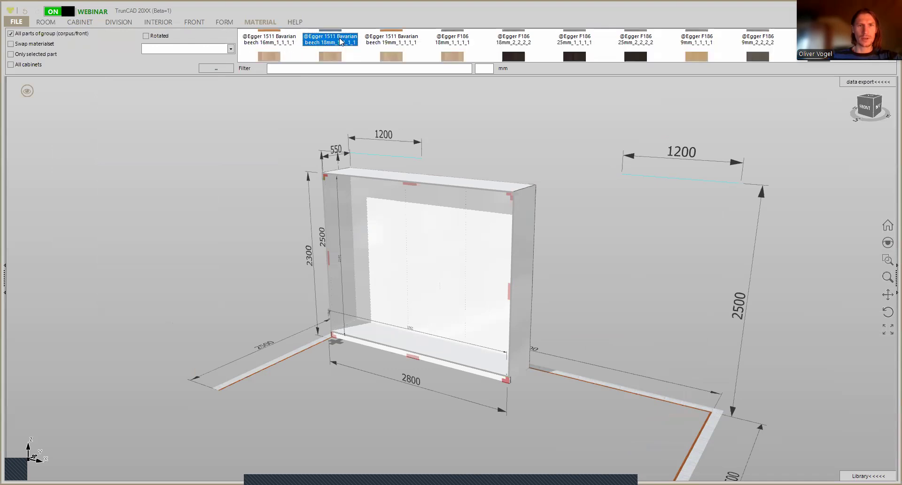
{"action": "left_click", "coordinate": [401, 174]}
Apply the Egger 1511 Bavarian beech 18mm material to the cabinet's back panel and plinth.
{"action": "middle_click_drag", "start_coordinate": [482, 150], "coordinate": [397, 159]}
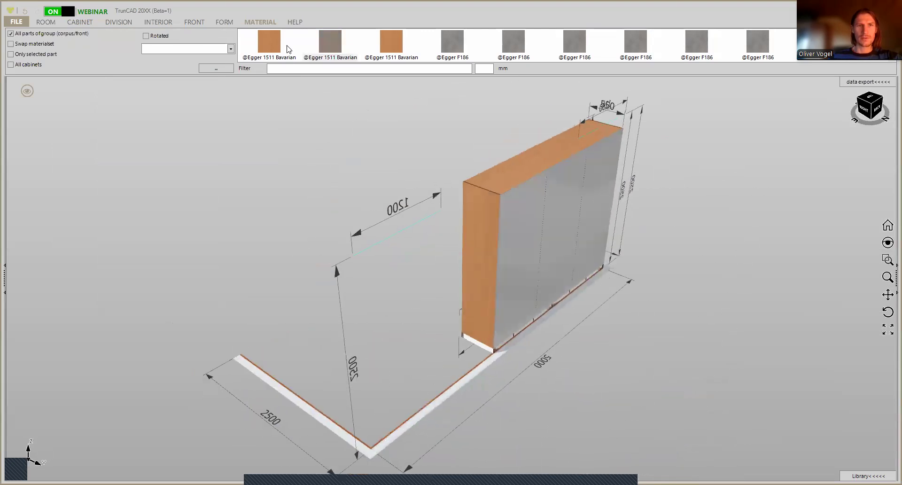
{"action": "left_click", "coordinate": [329, 42]}
{"action": "left_click", "coordinate": [517, 233]}
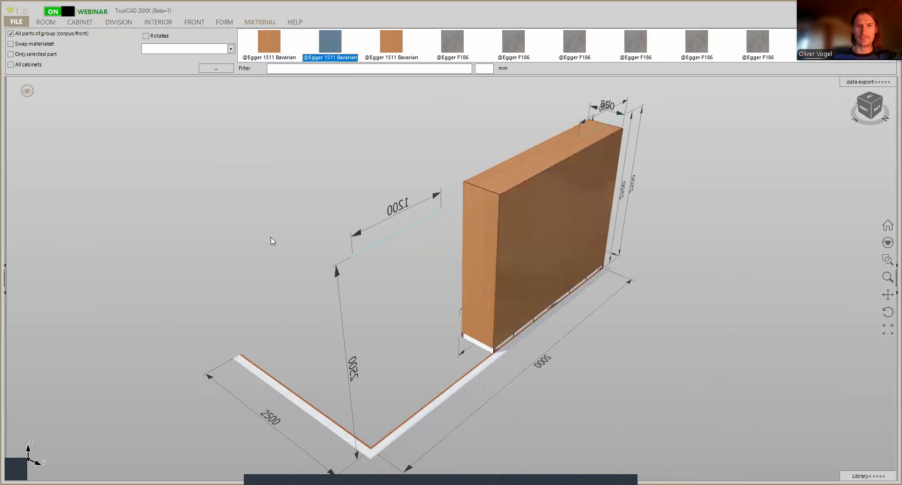
{"action": "middle_click_drag", "start_coordinate": [298, 208], "coordinate": [393, 195]}
{"action": "scroll", "coordinate": [374, 363], "scroll_direction": "up", "scroll_amount": 5}
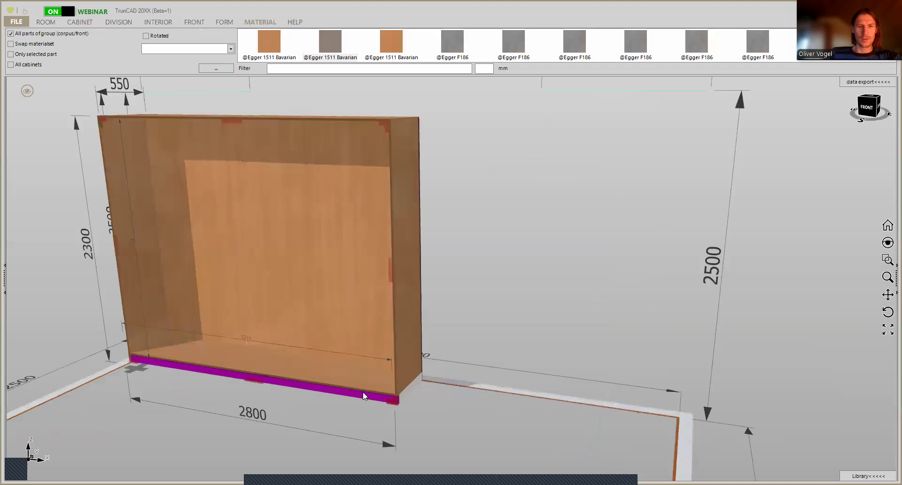
{"action": "middle_click_drag", "start_coordinate": [363, 392], "coordinate": [354, 301]}
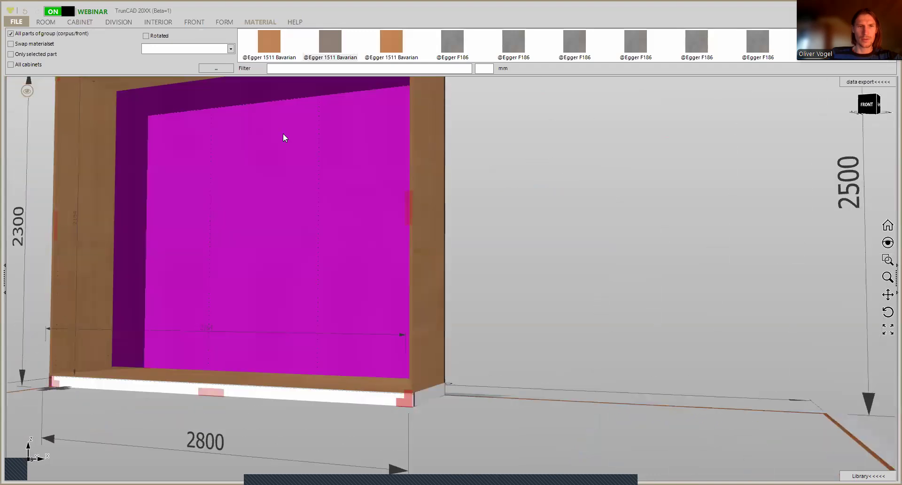
{"action": "left_click", "coordinate": [325, 51]}
{"action": "left_click", "coordinate": [333, 393]}
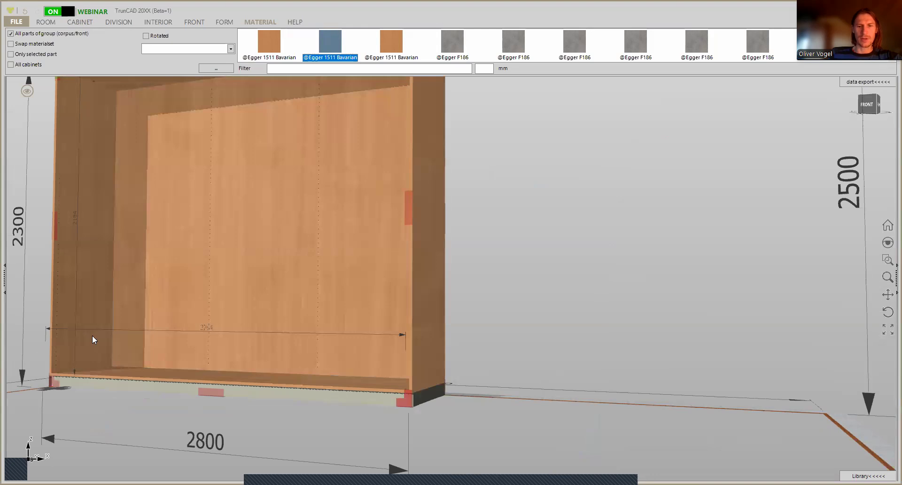
Divide the cabinet interior with two vertical partitions and set the right-hand compartment's width to 1200 mm.
{"action": "scroll", "coordinate": [119, 329], "scroll_direction": "down", "scroll_amount": 3}
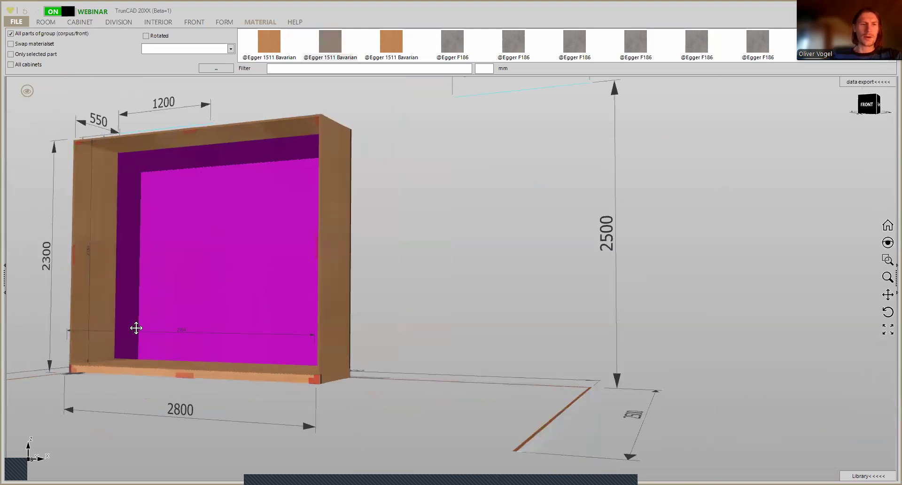
{"action": "middle_click_drag", "start_coordinate": [136, 328], "coordinate": [191, 345]}
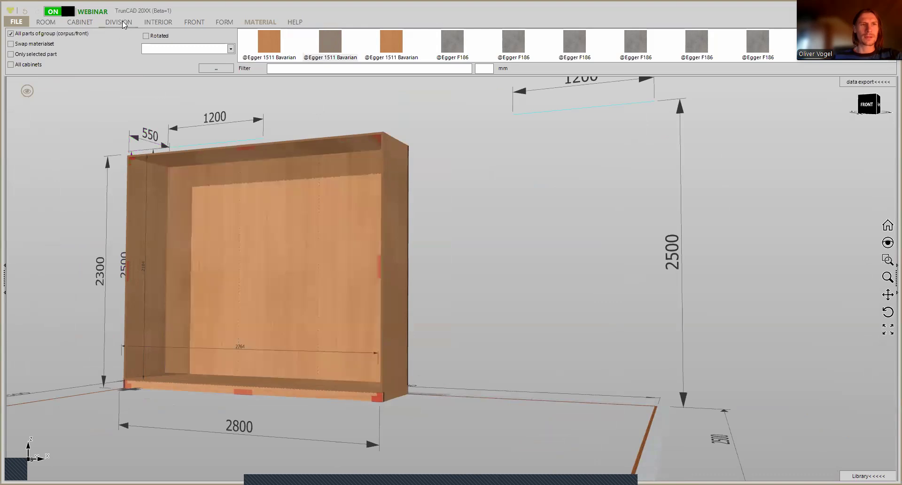
{"action": "left_click", "coordinate": [123, 21]}
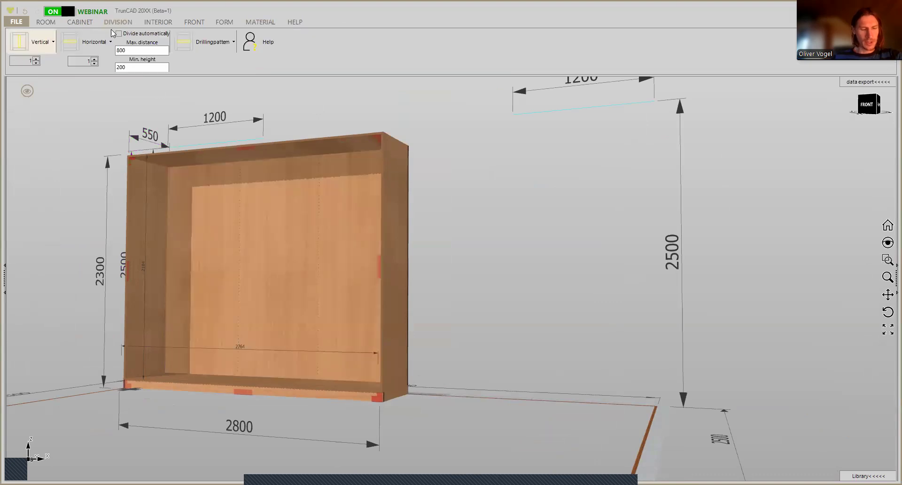
{"action": "left_click", "coordinate": [36, 59]}
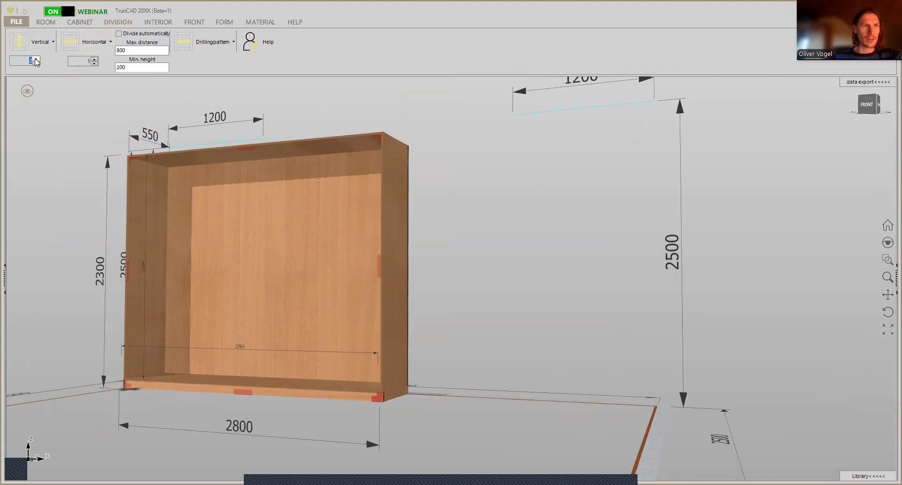
{"action": "left_click", "coordinate": [19, 43]}
{"action": "left_click", "coordinate": [176, 227]}
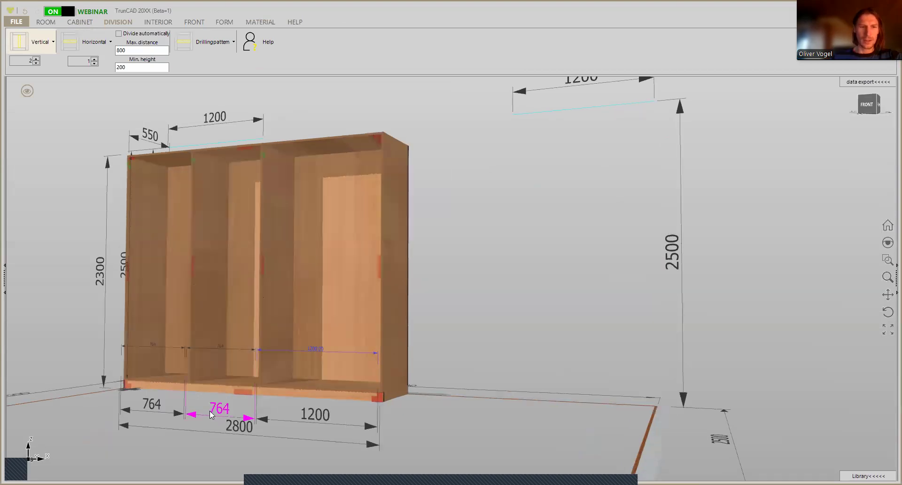
Set the middle compartment's width to 700 mm.
{"action": "scroll", "coordinate": [209, 411], "scroll_direction": "up", "scroll_amount": 3}
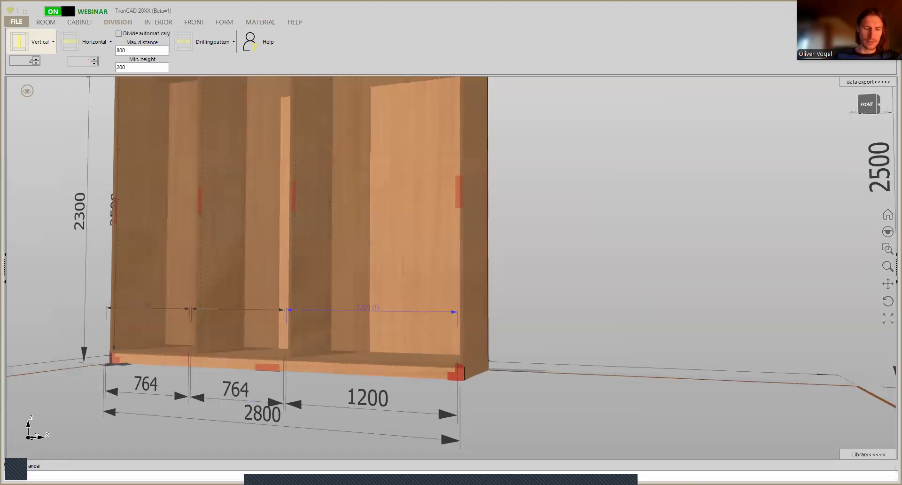
{"action": "type", "text": "700"}
{"action": "key", "text": "Return"}
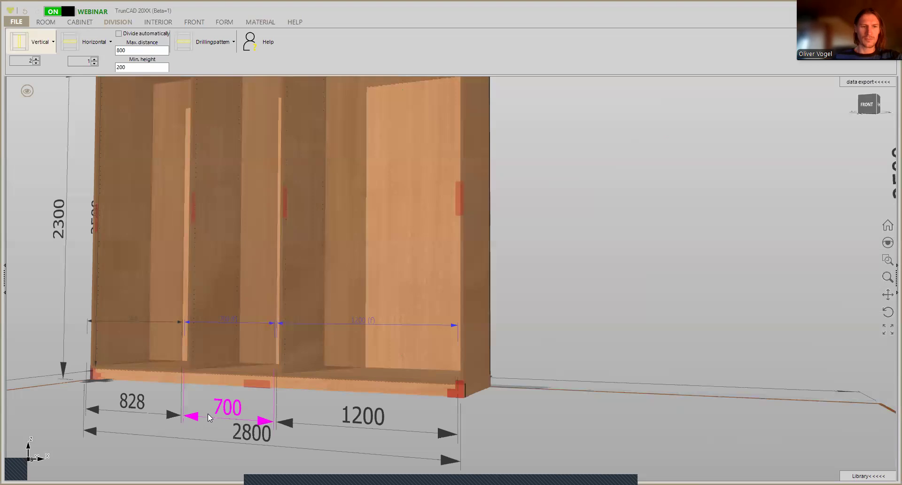
Divide each of the three vertical compartments with one horizontal shelf.
{"action": "scroll", "coordinate": [210, 345], "scroll_direction": "down", "scroll_amount": 3}
{"action": "middle_click_drag", "start_coordinate": [201, 282], "coordinate": [203, 309]}
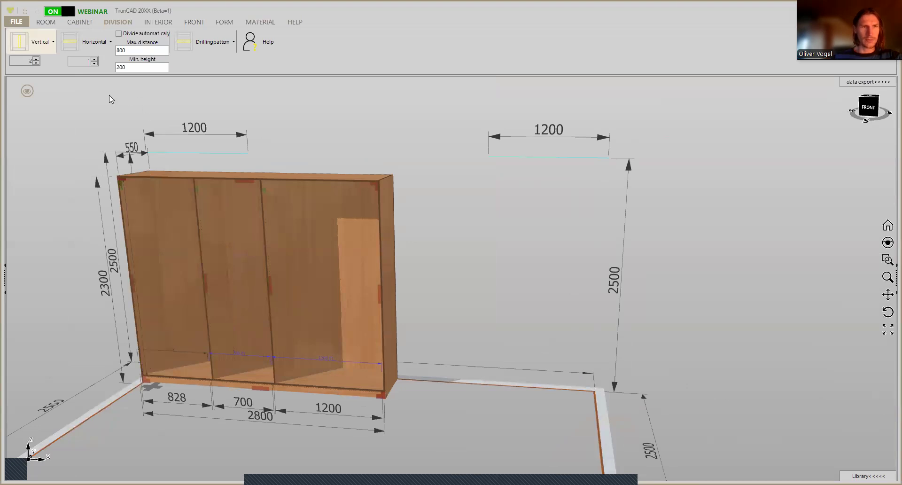
{"action": "left_click", "coordinate": [71, 42]}
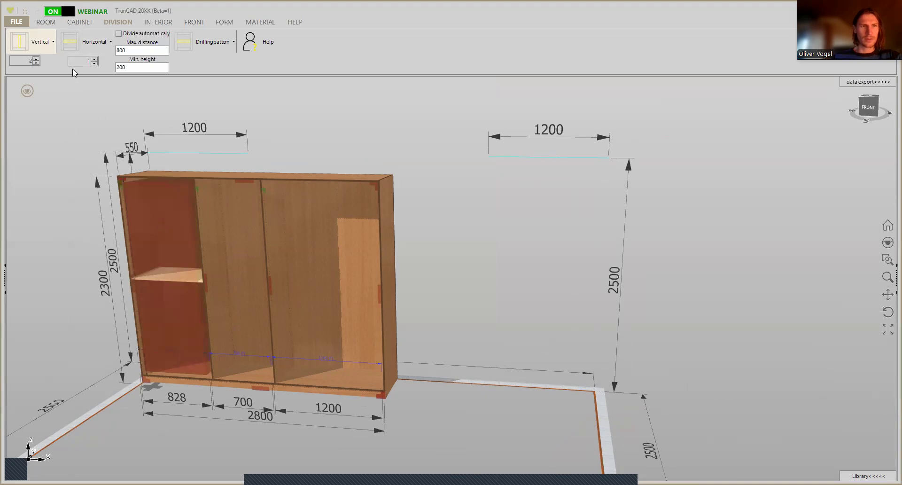
{"action": "left_click", "coordinate": [158, 222]}
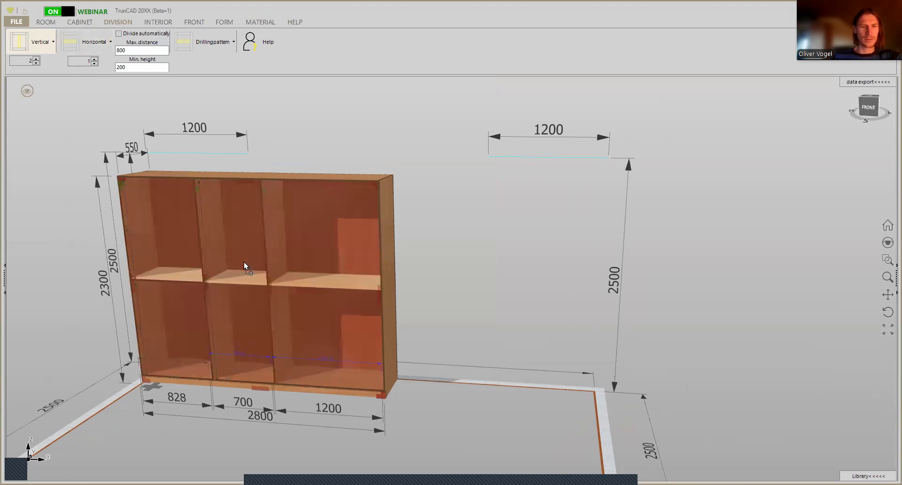
{"action": "left_click", "coordinate": [360, 303]}
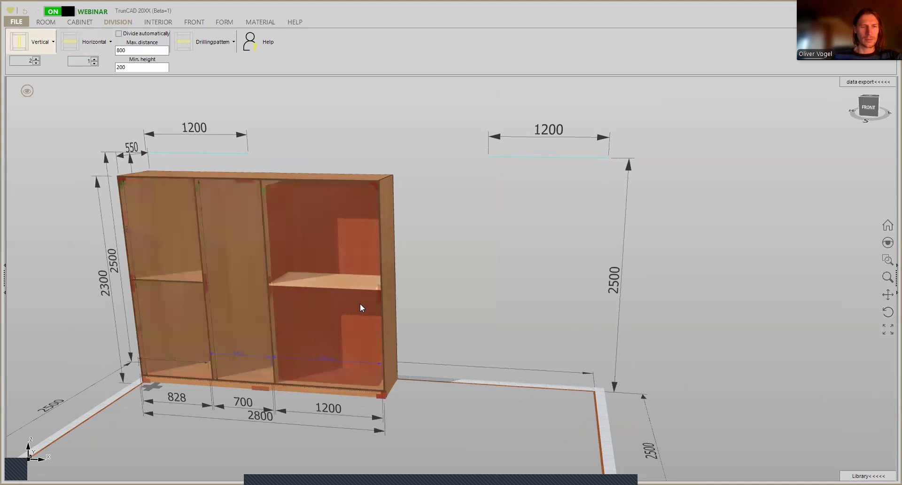
{"action": "left_click", "coordinate": [230, 213]}
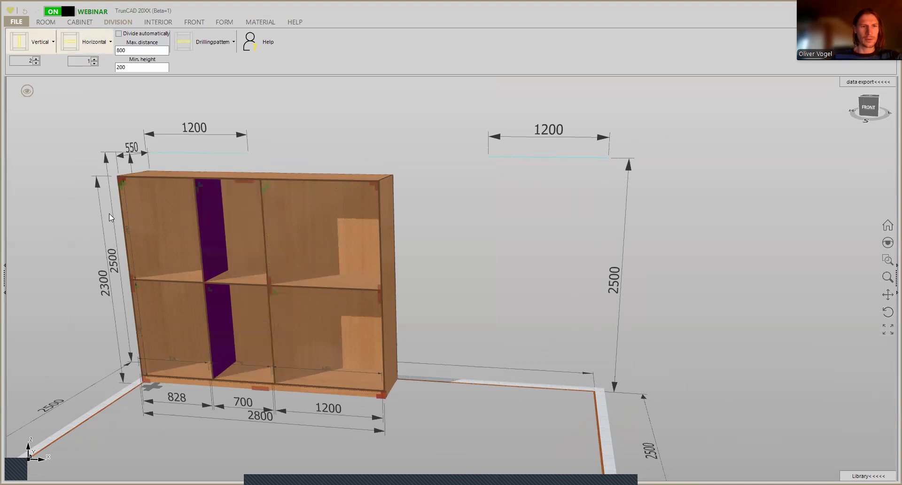
Set the height of the upper area in the 1200 mm wide compartment to 500 mm.
{"action": "scroll", "coordinate": [95, 197], "scroll_direction": "up", "scroll_amount": 2}
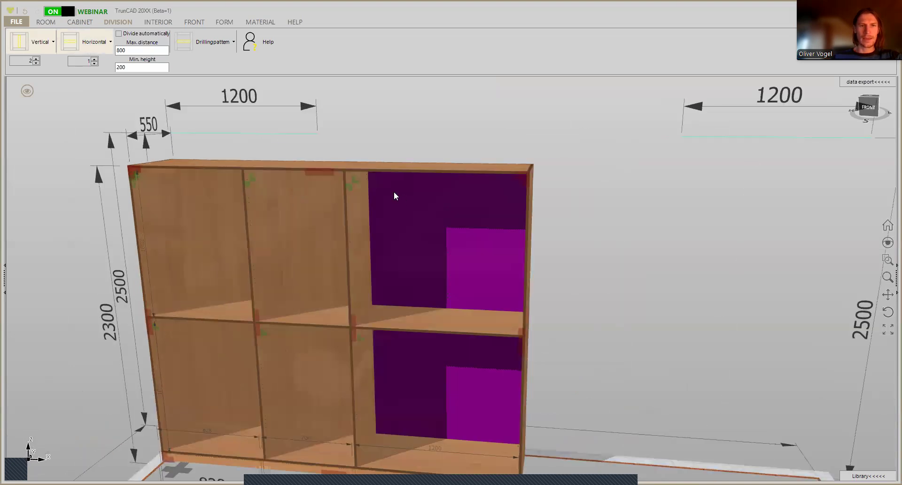
{"action": "scroll", "coordinate": [357, 180], "scroll_direction": "up", "scroll_amount": 1}
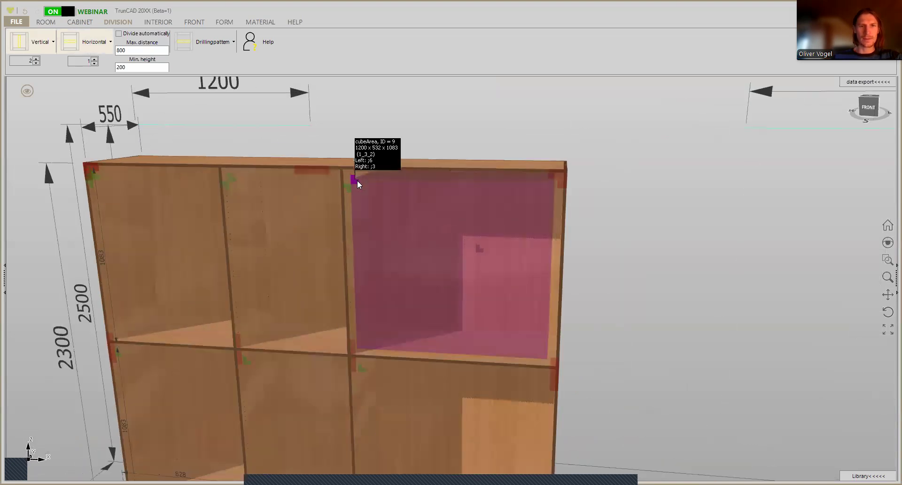
{"action": "scroll", "coordinate": [357, 180], "scroll_direction": "down", "scroll_amount": 2}
{"action": "scroll", "coordinate": [357, 179], "scroll_direction": "up", "scroll_amount": 2}
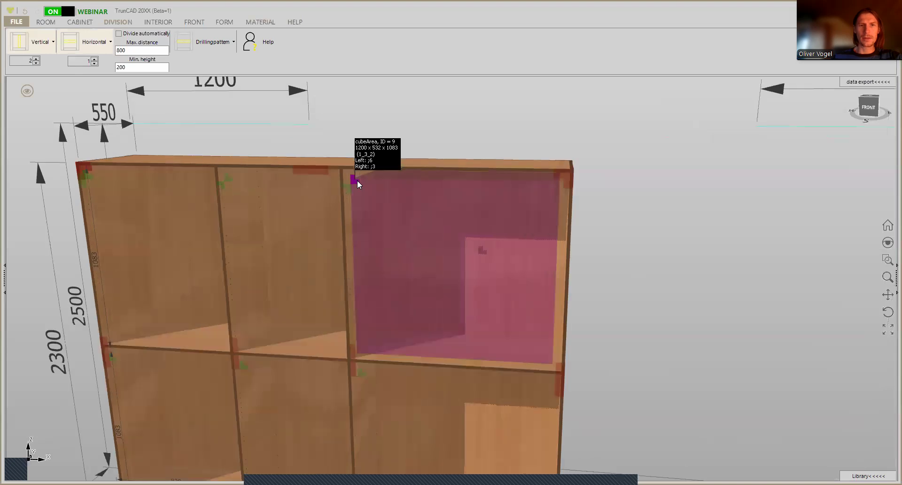
{"action": "right_click", "coordinate": [357, 180]}
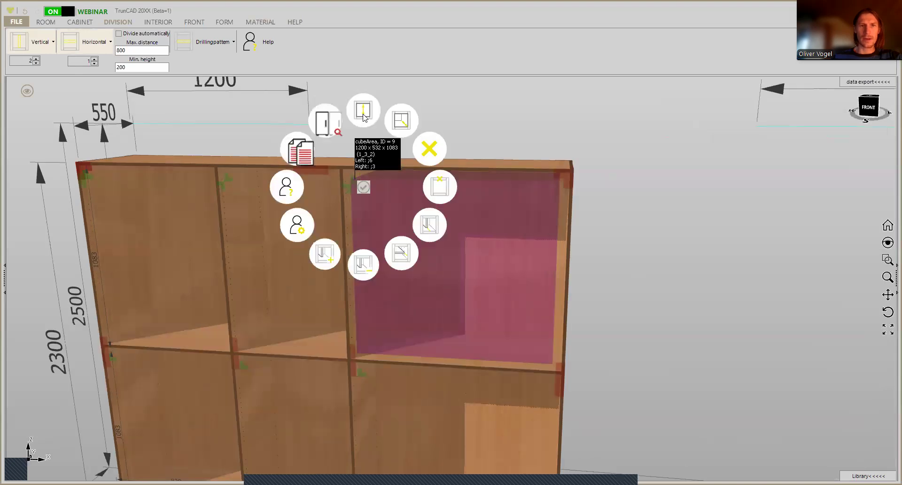
{"action": "left_click", "coordinate": [366, 118]}
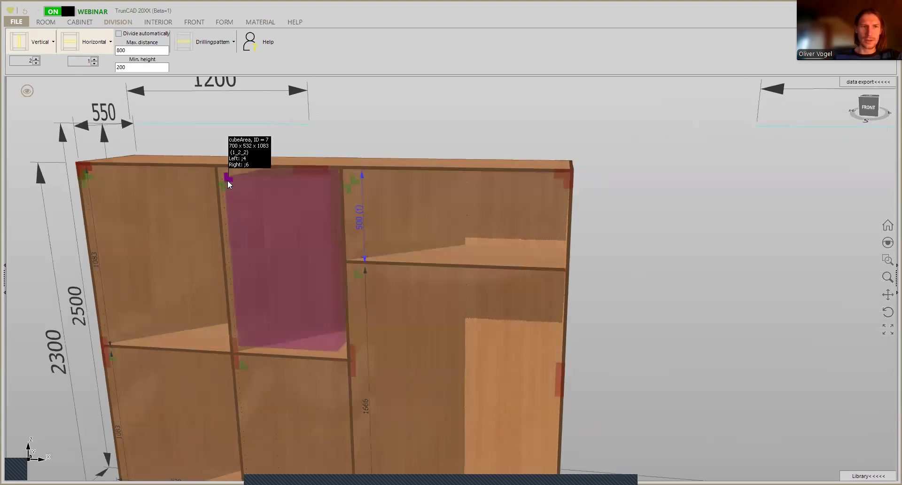
Set the height of the upper area in the 700 mm wide middle compartment to 500 mm.
{"action": "scroll", "coordinate": [227, 180], "scroll_direction": "up", "scroll_amount": 2}
{"action": "scroll", "coordinate": [228, 180], "scroll_direction": "down", "scroll_amount": 3}
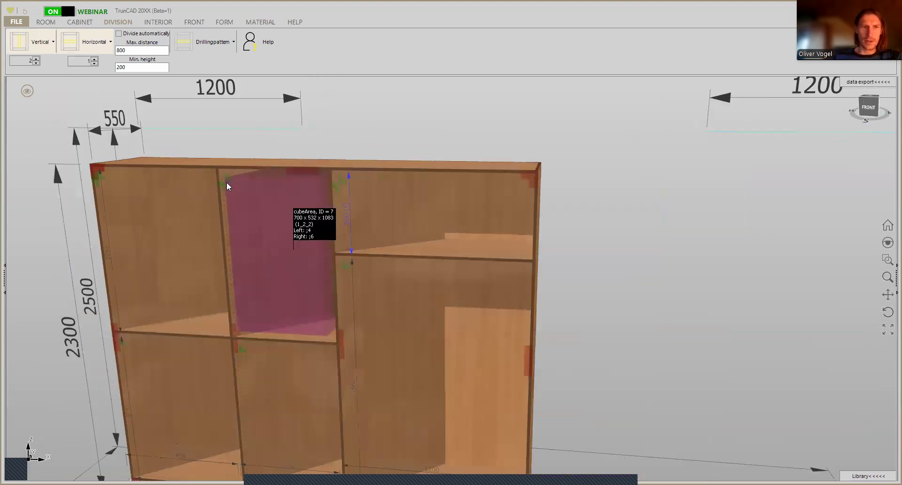
{"action": "scroll", "coordinate": [224, 185], "scroll_direction": "up", "scroll_amount": 2}
{"action": "scroll", "coordinate": [224, 185], "scroll_direction": "down", "scroll_amount": 1}
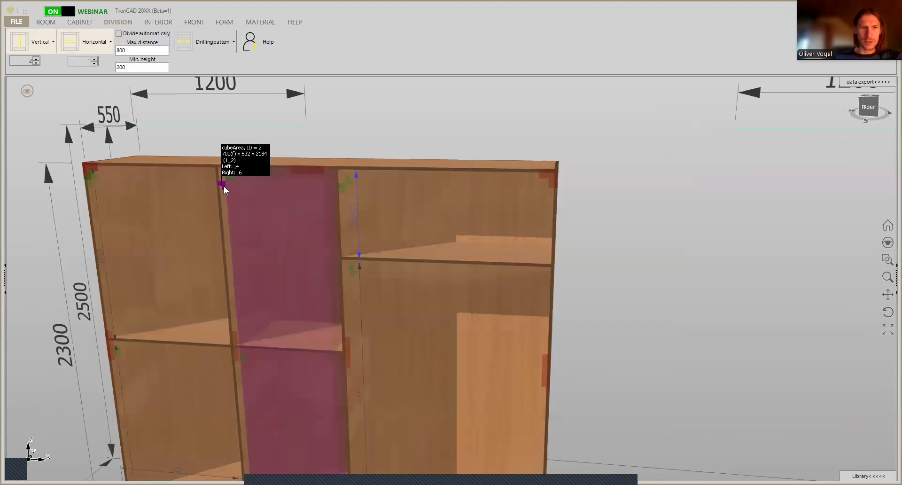
{"action": "scroll", "coordinate": [225, 183], "scroll_direction": "down", "scroll_amount": 1}
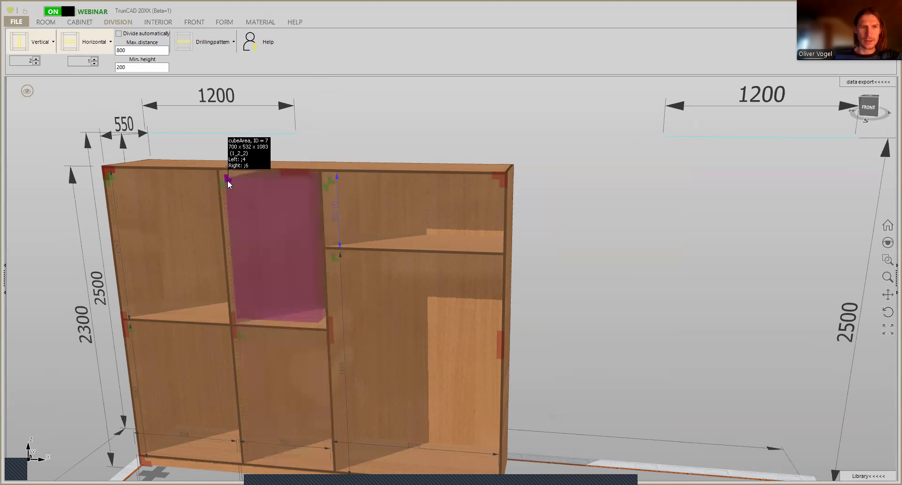
{"action": "scroll", "coordinate": [228, 180], "scroll_direction": "up", "scroll_amount": 1}
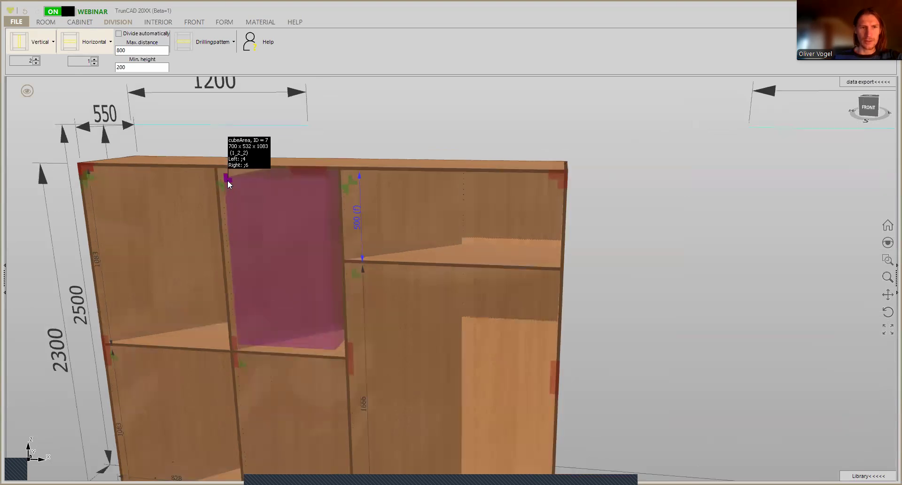
{"action": "right_click", "coordinate": [227, 180]}
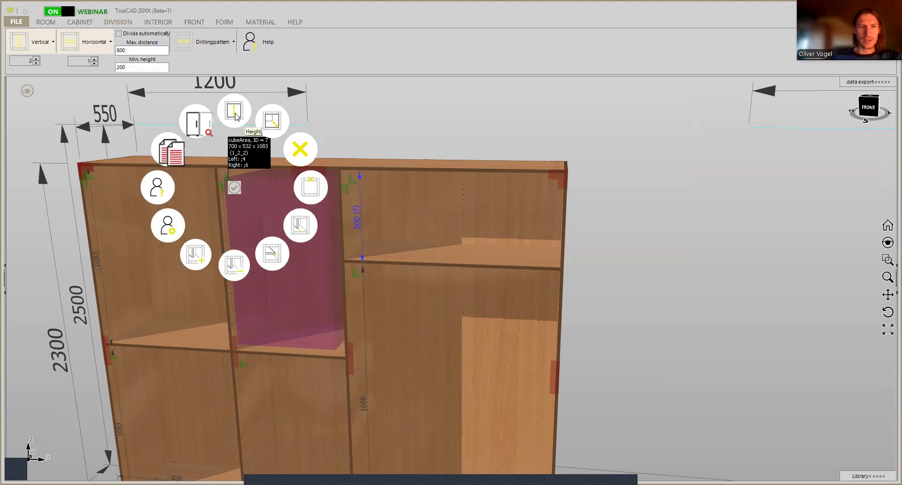
{"action": "left_click", "coordinate": [235, 114]}
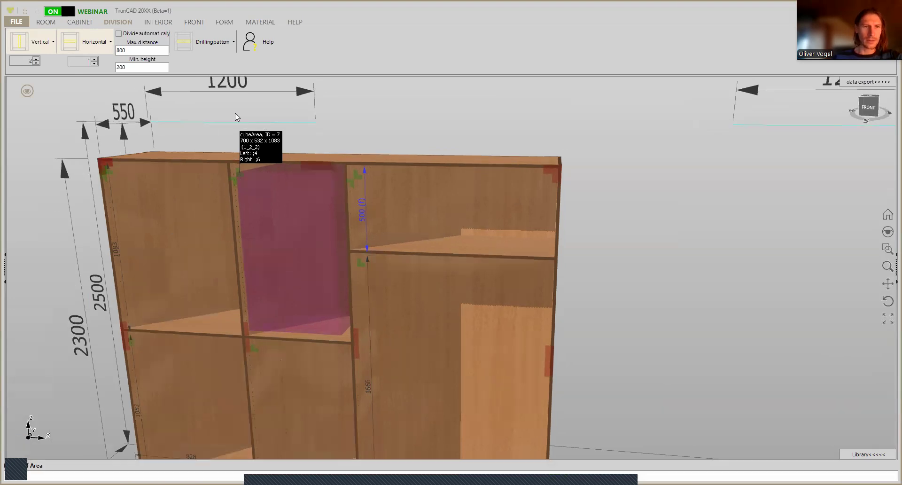
{"action": "left_click", "coordinate": [235, 113]}
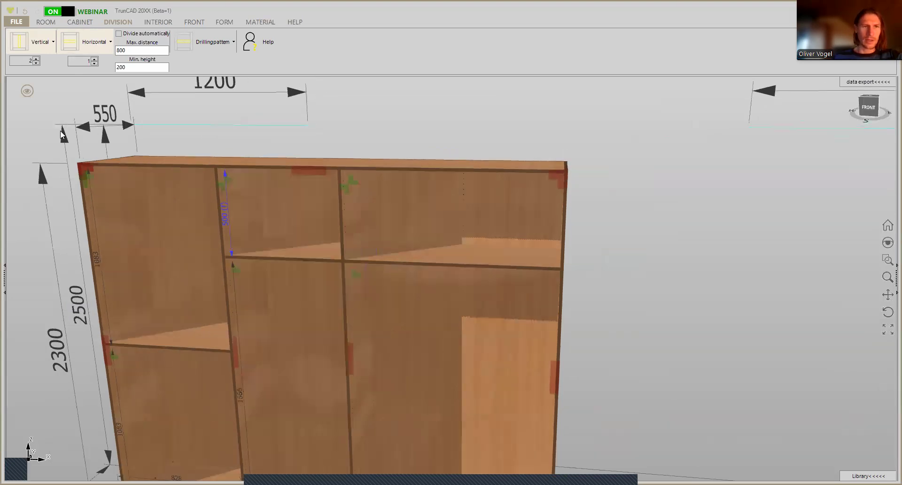
Set the height of the upper area in the 828 mm wide left compartment to 500 mm.
{"action": "left_click", "coordinate": [89, 178]}
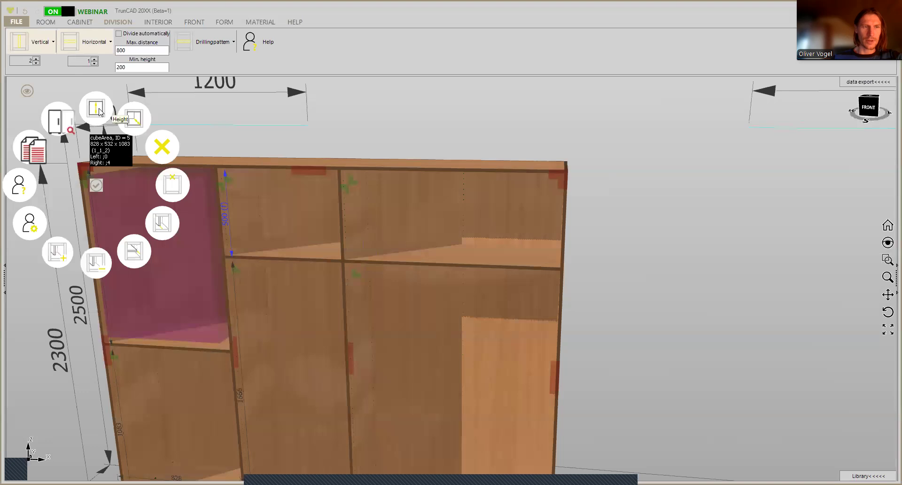
{"action": "left_click", "coordinate": [99, 111]}
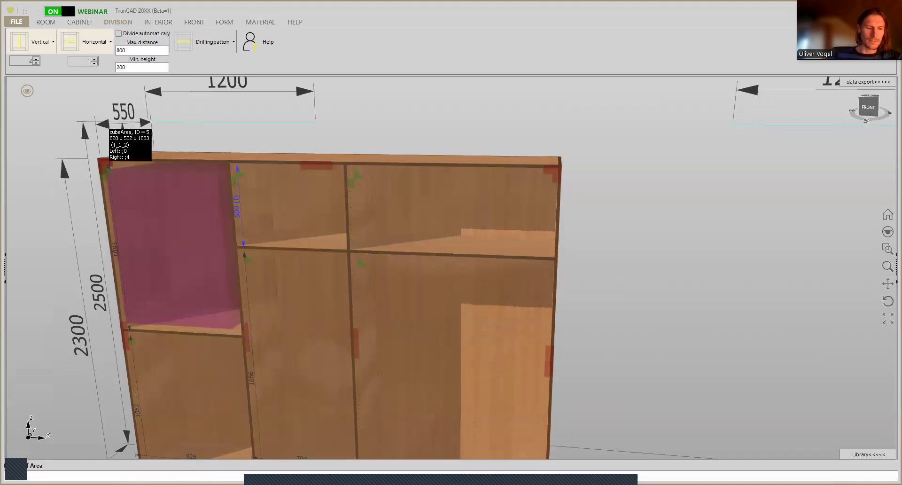
{"action": "left_click", "coordinate": [99, 111]}
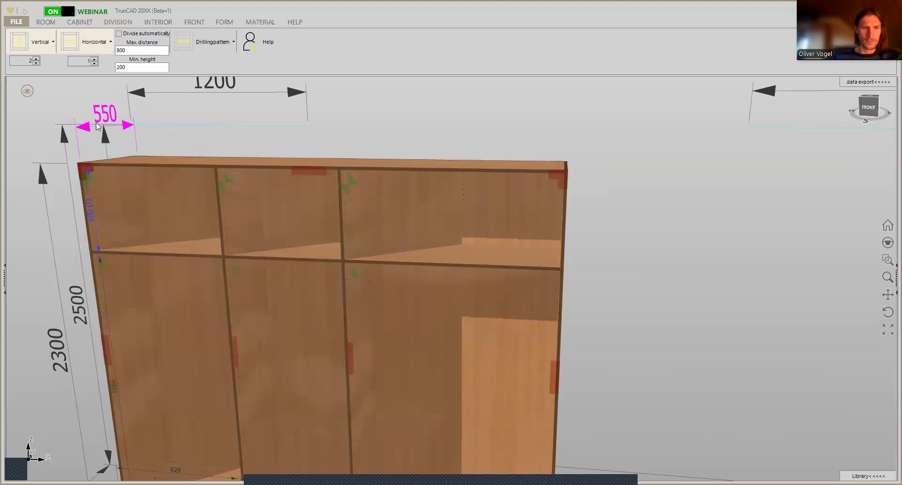
Add one shelf to the lower left compartment and two evenly spaced shelves to the lower middle compartment.
{"action": "scroll", "coordinate": [172, 164], "scroll_direction": "down", "scroll_amount": 3}
{"action": "mouse_move", "coordinate": [242, 250]}
{"action": "middle_mouse_down"}
{"action": "mouse_move", "coordinate": [250, 240]}
{"action": "mouse_move", "coordinate": [240, 243]}
{"action": "middle_mouse_up"}
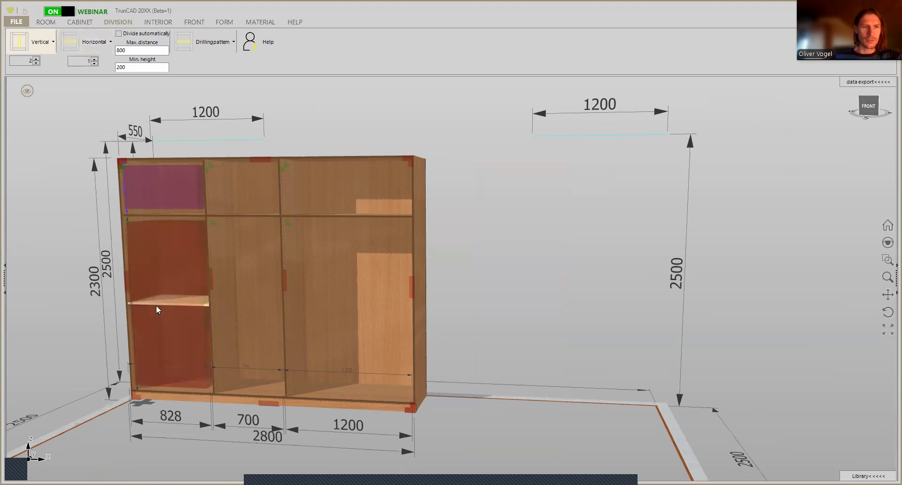
{"action": "left_click", "coordinate": [144, 305]}
{"action": "left_click", "coordinate": [96, 60]}
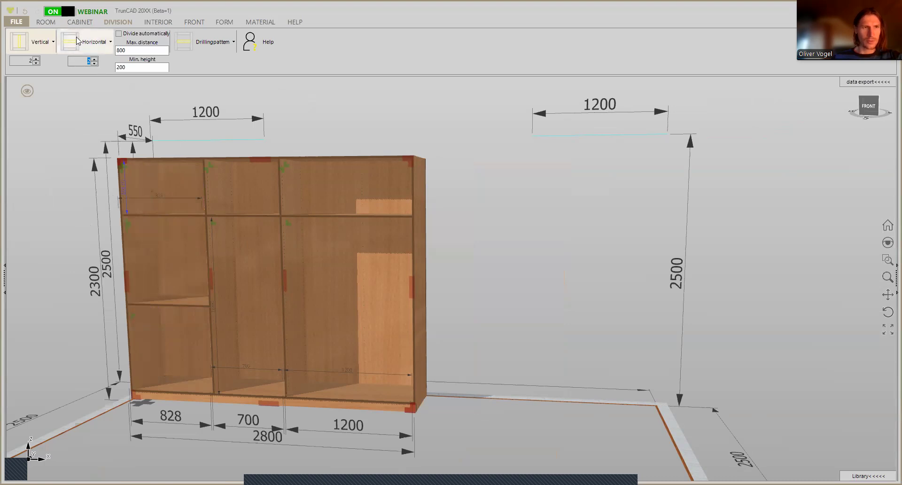
{"action": "left_click_drag", "start_coordinate": [70, 46], "coordinate": [265, 282]}
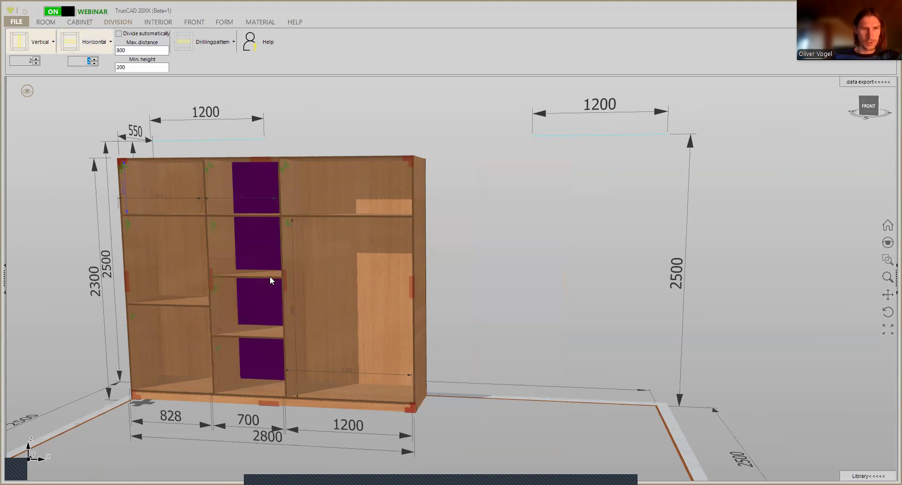
Add one shelf to the lower part of the 1200 mm compartment and reduce the height of the area directly above it.
{"action": "scroll", "coordinate": [323, 256], "scroll_direction": "up", "scroll_amount": 3}
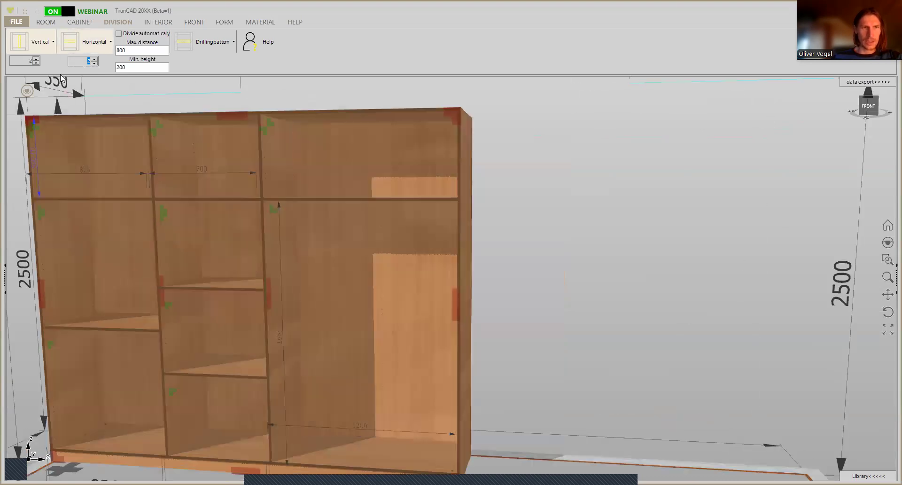
{"action": "left_click", "coordinate": [94, 63]}
{"action": "left_click_drag", "start_coordinate": [72, 45], "coordinate": [342, 273]}
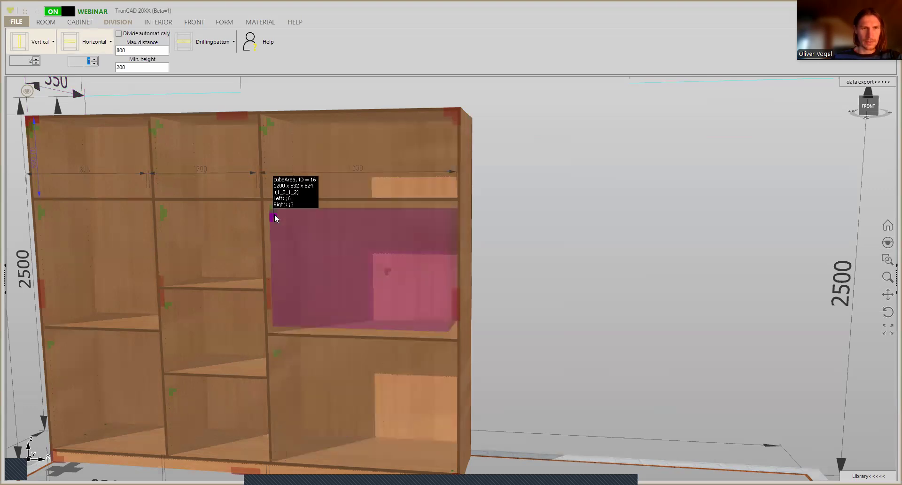
{"action": "left_click", "coordinate": [274, 215]}
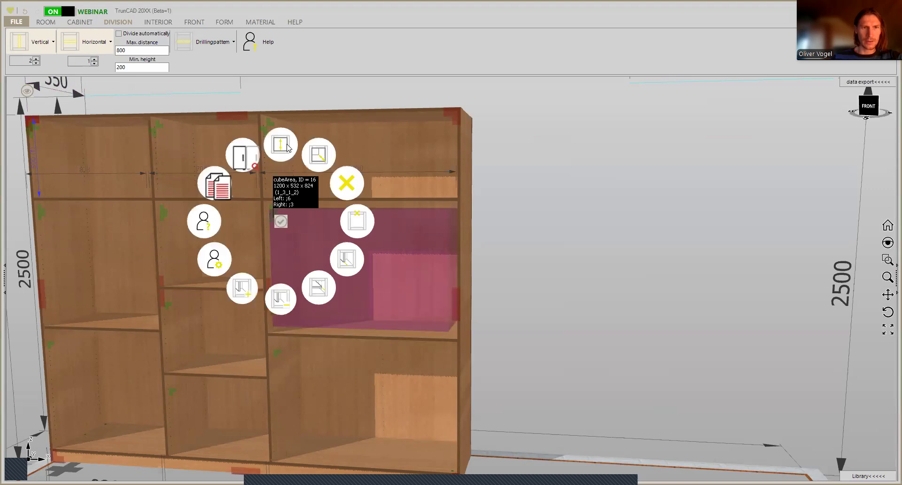
{"action": "left_click", "coordinate": [286, 143]}
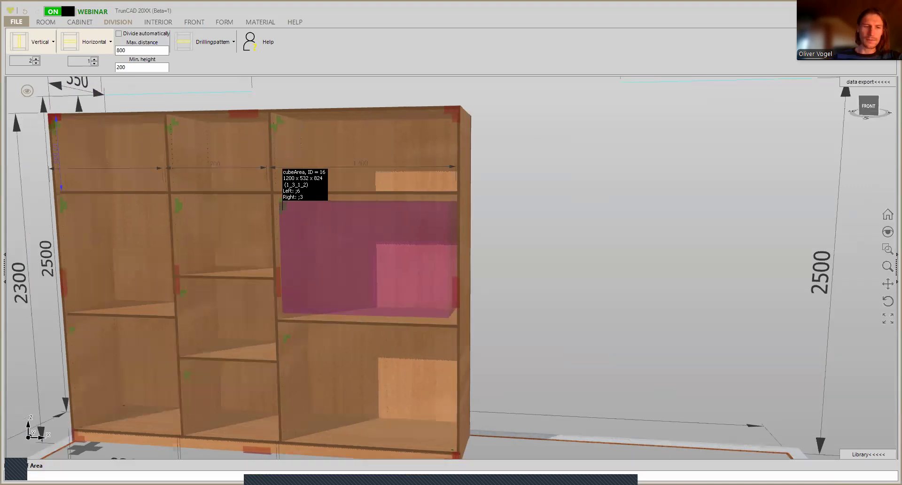
{"action": "key", "text": "Return"}
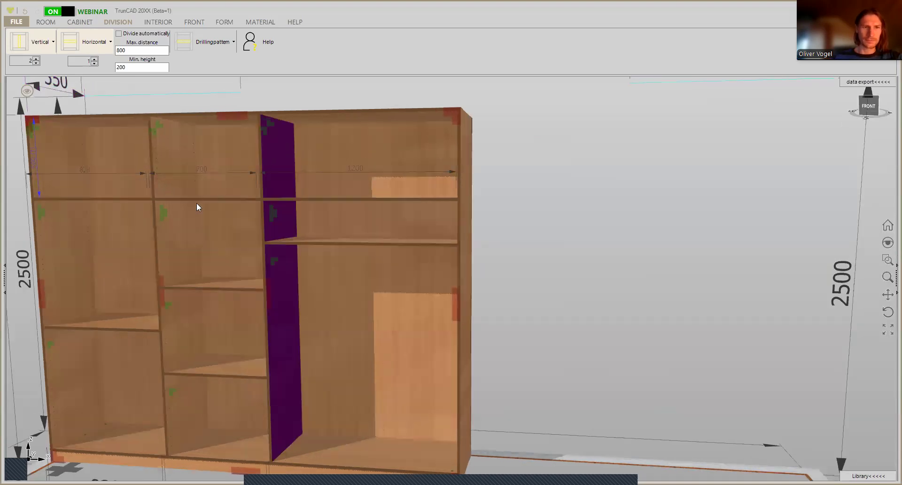
Reduce the heights of the top and bottom areas in the lower middle compartment, aligning its upper shelf with the neighbouring 1200 mm compartment's.
{"action": "right_click", "coordinate": [162, 216]}
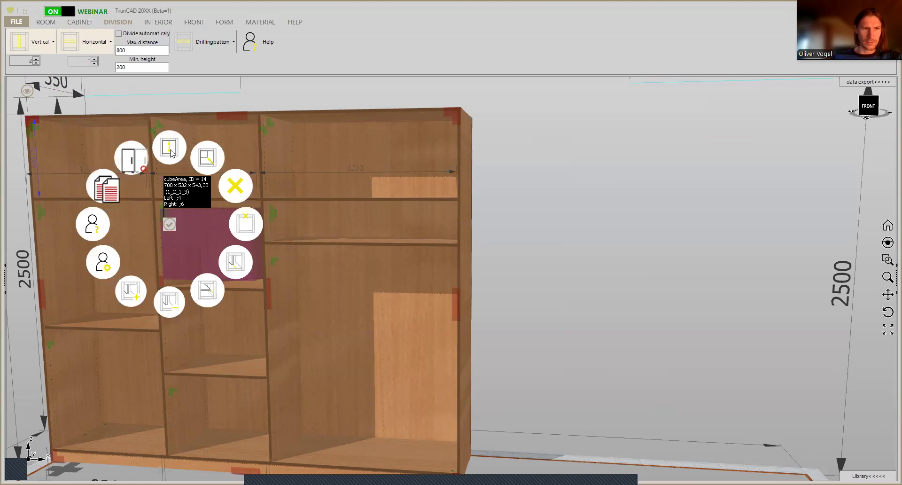
{"action": "left_click", "coordinate": [171, 148]}
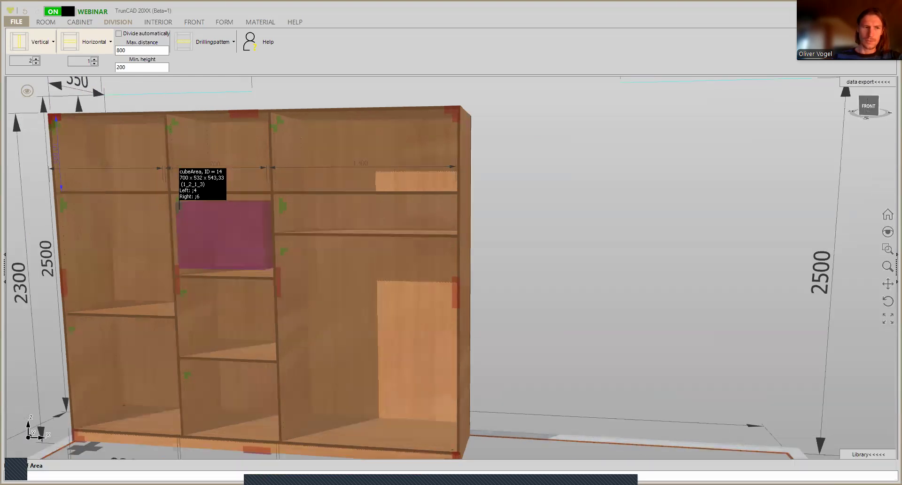
{"action": "left_click", "coordinate": [170, 150]}
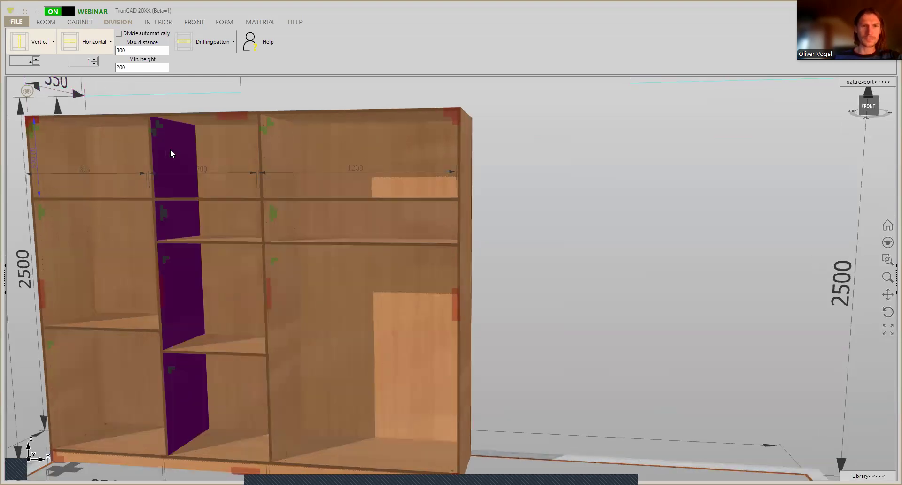
{"action": "scroll", "coordinate": [311, 227], "scroll_direction": "down", "scroll_amount": 2}
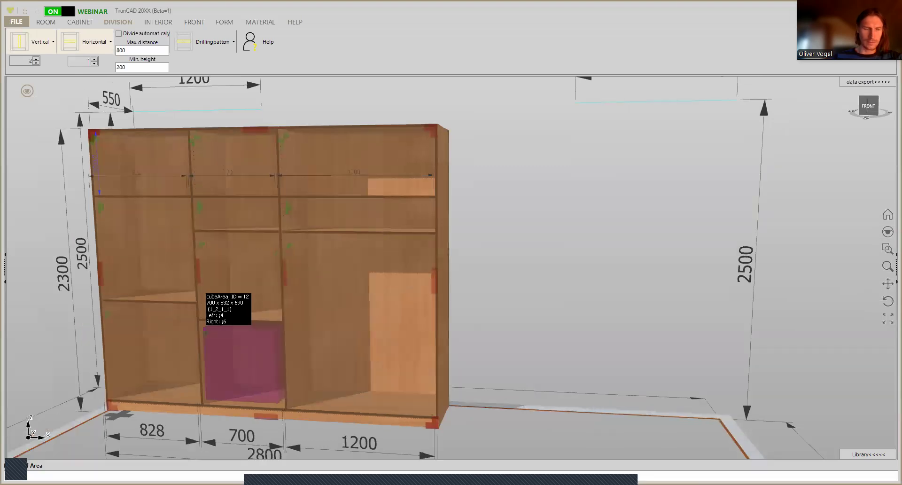
{"action": "left_click", "coordinate": [200, 281]}
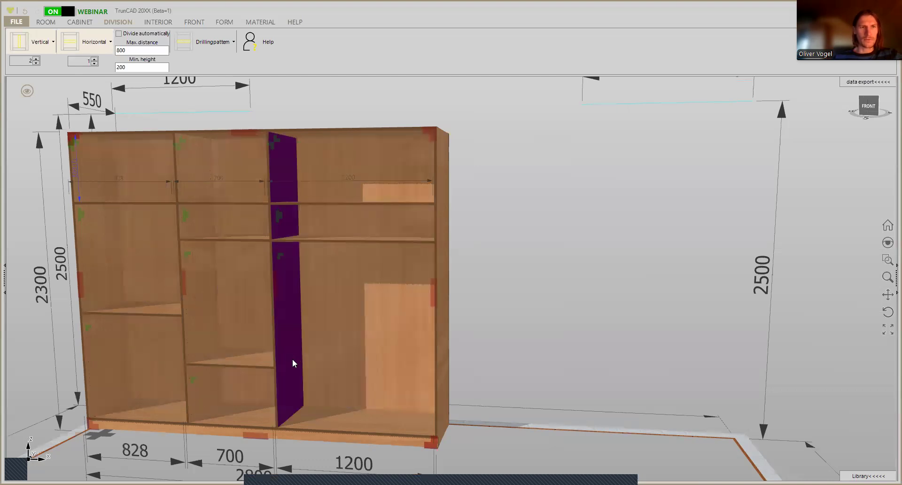
Divide the large lower area of the 1200 mm compartment with one centred vertical partition.
{"action": "middle_click_drag", "start_coordinate": [328, 350], "coordinate": [311, 331]}
{"action": "scroll", "coordinate": [332, 349], "scroll_direction": "up", "scroll_amount": 5}
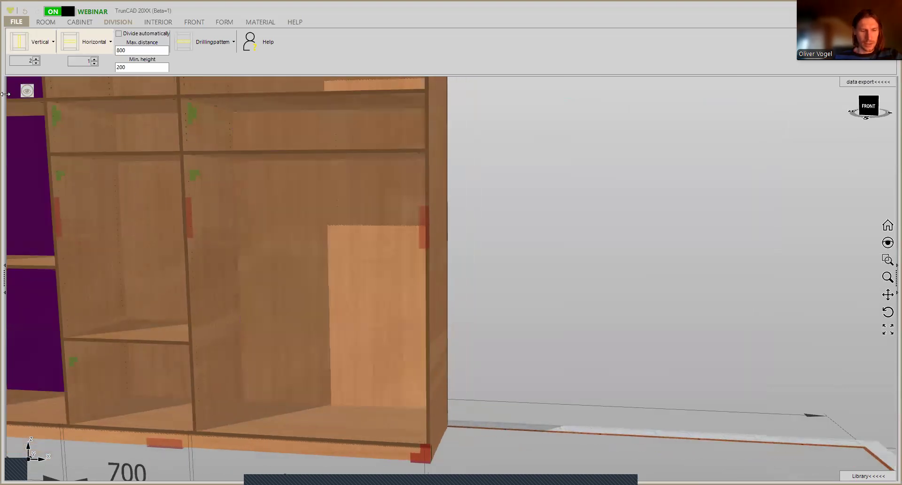
{"action": "left_click", "coordinate": [35, 63]}
{"action": "left_click", "coordinate": [250, 258]}
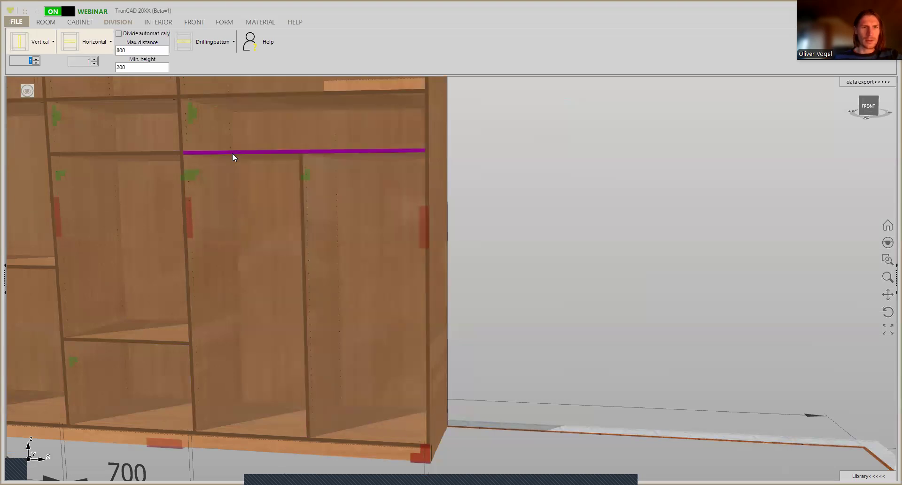
Remove the shelf above the partition in the 1200 mm compartment by setting the full-width lower area's top panel to 0 (No top).
{"action": "middle_click_drag", "start_coordinate": [230, 144], "coordinate": [252, 157]}
{"action": "scroll", "coordinate": [266, 163], "scroll_direction": "up", "scroll_amount": 2}
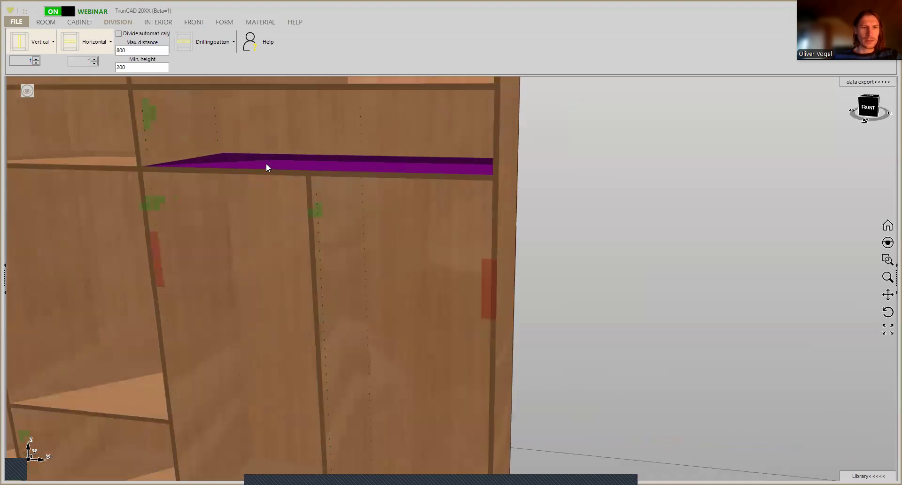
{"action": "scroll", "coordinate": [266, 165], "scroll_direction": "up", "scroll_amount": 1}
{"action": "scroll", "coordinate": [266, 165], "scroll_direction": "down", "scroll_amount": 3}
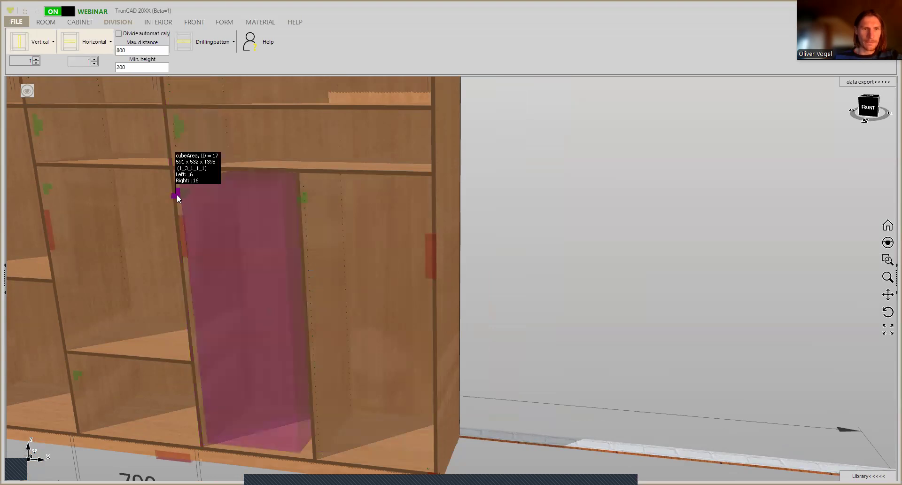
{"action": "right_click", "coordinate": [188, 186]}
{"action": "left_click", "coordinate": [603, 214]}
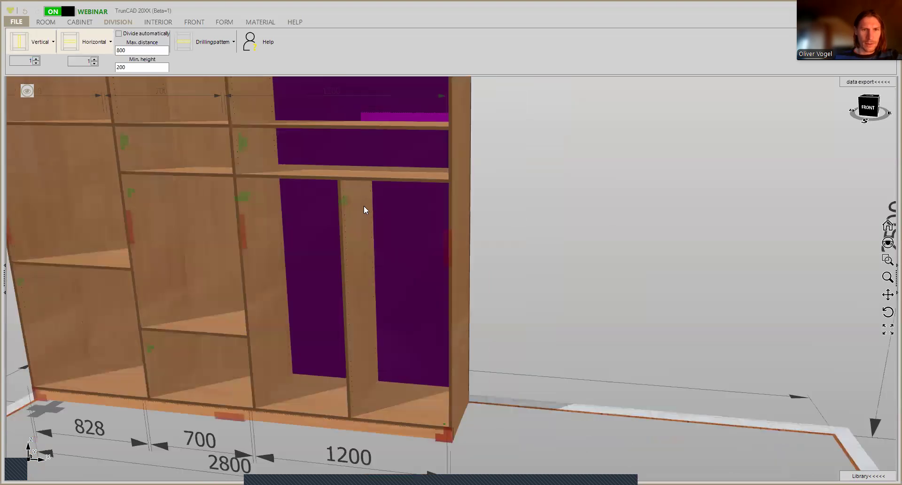
{"action": "left_click", "coordinate": [347, 202]}
{"action": "scroll", "coordinate": [344, 201], "scroll_direction": "up", "scroll_amount": 2}
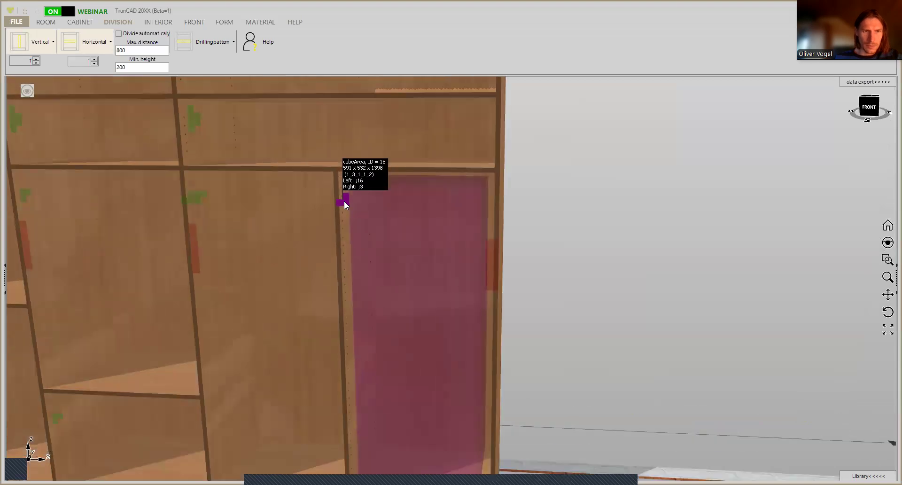
{"action": "left_click", "coordinate": [190, 201]}
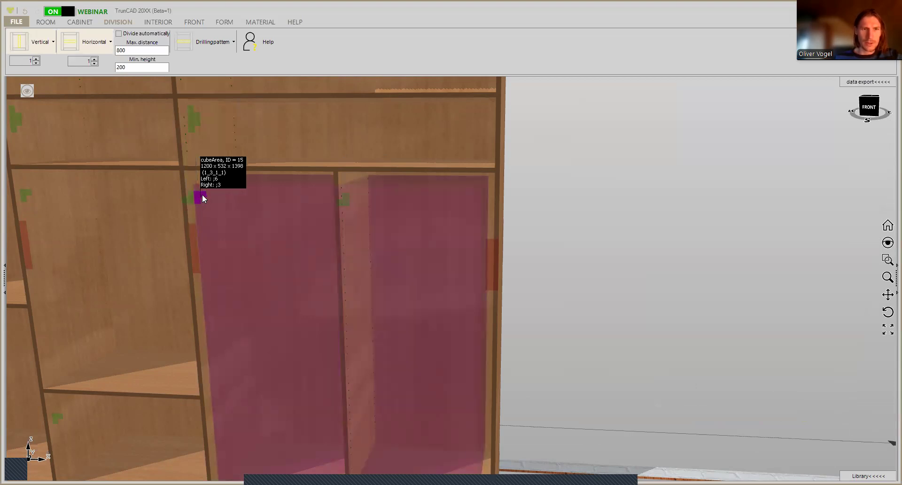
{"action": "scroll", "coordinate": [202, 195], "scroll_direction": "down", "scroll_amount": 1}
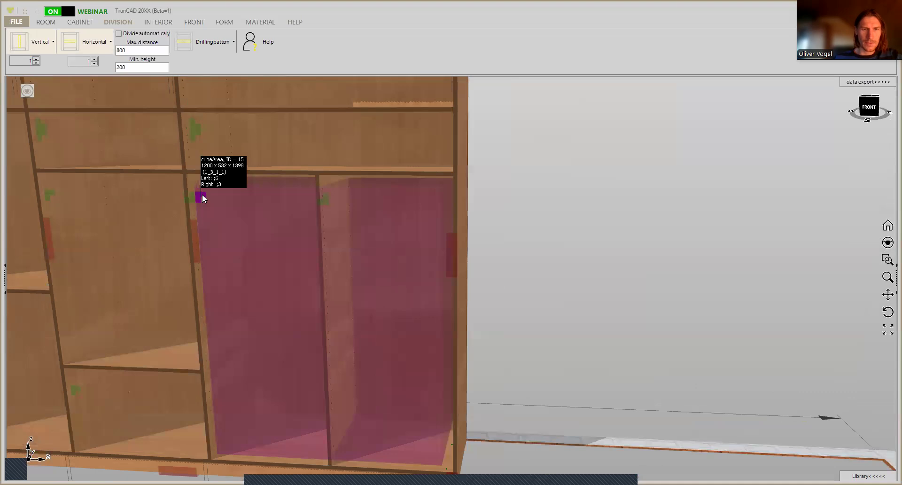
{"action": "right_click", "coordinate": [202, 195]}
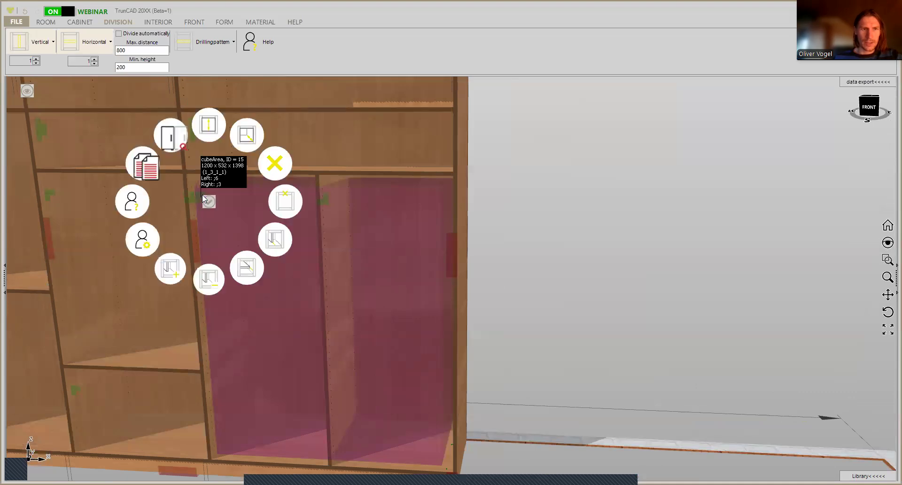
{"action": "left_click", "coordinate": [148, 248]}
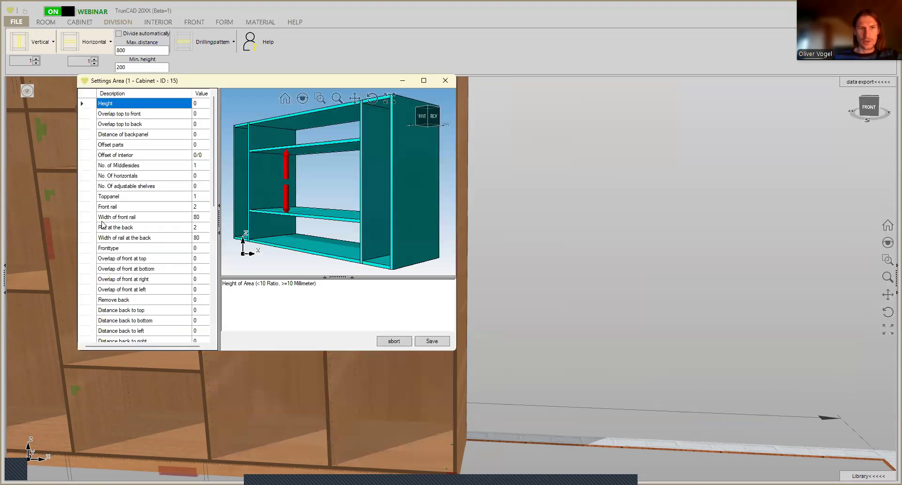
{"action": "left_click", "coordinate": [197, 200]}
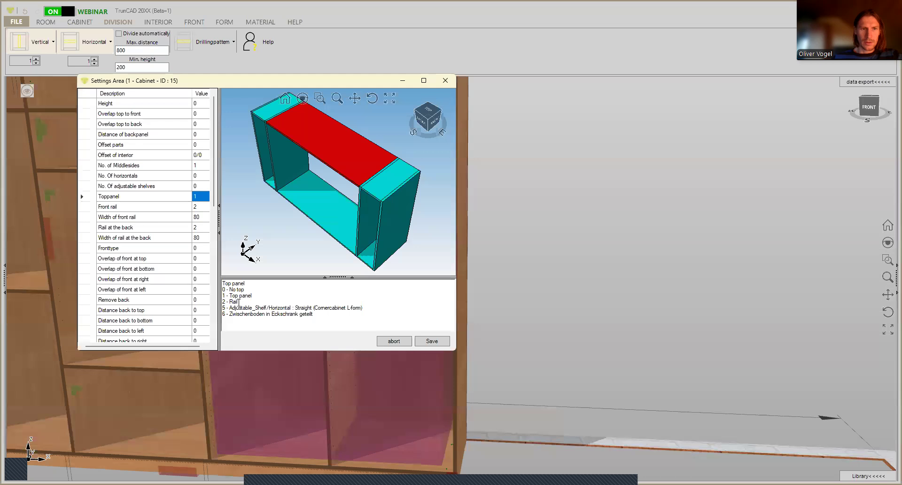
{"action": "type", "text": "0"}
{"action": "left_click", "coordinate": [436, 345]}
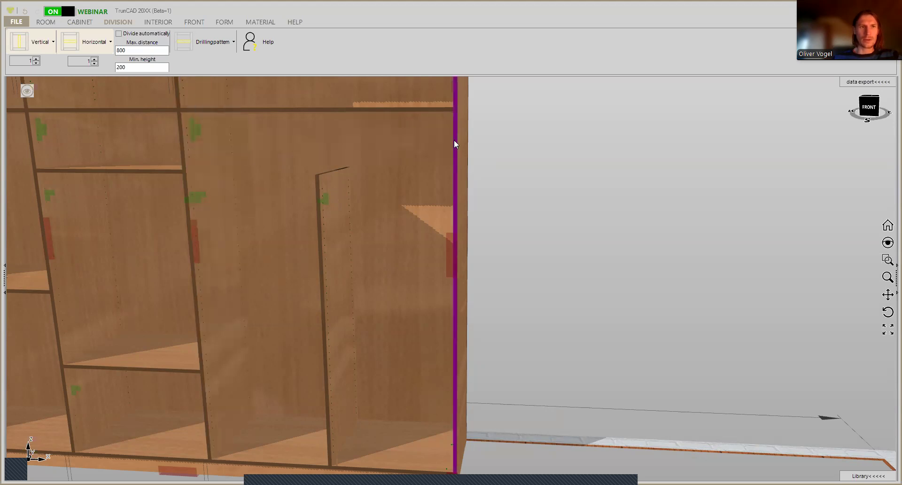
Add one horizontal shelf at mid-height on each side of the vertical partition in the 1200 mm compartment.
{"action": "left_click", "coordinate": [144, 22]}
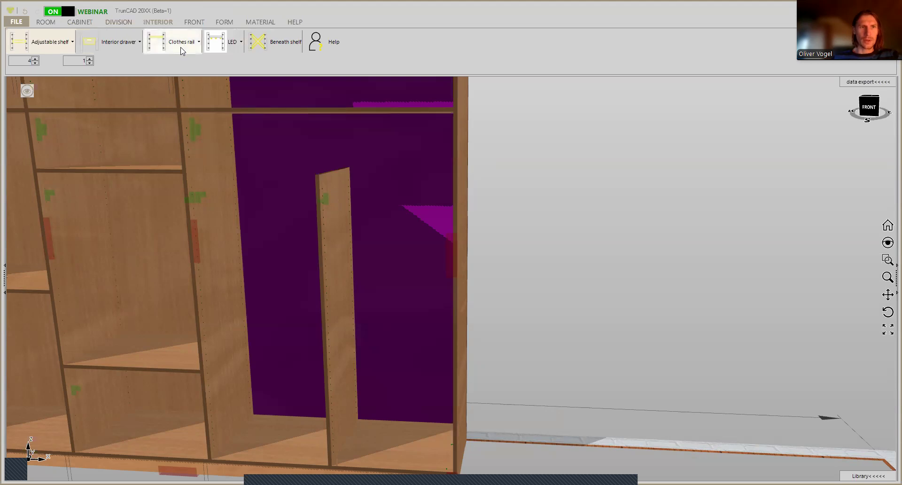
{"action": "left_click", "coordinate": [124, 21]}
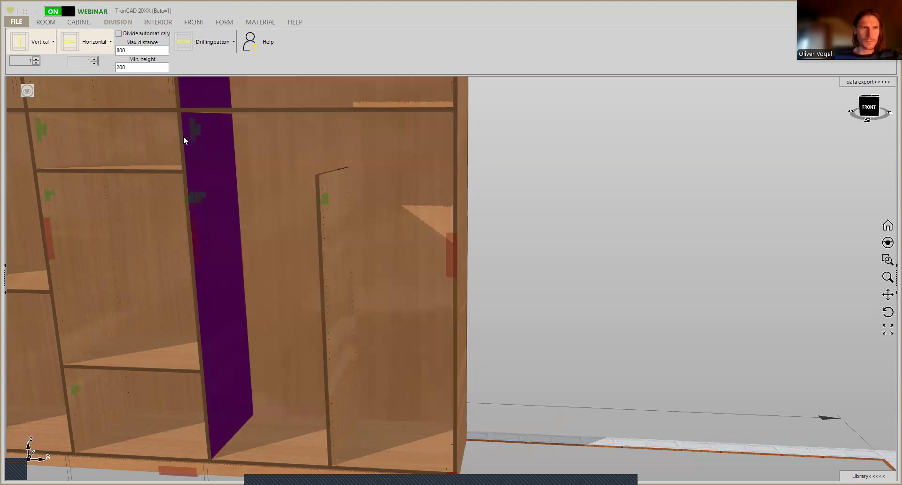
{"action": "left_click", "coordinate": [100, 49]}
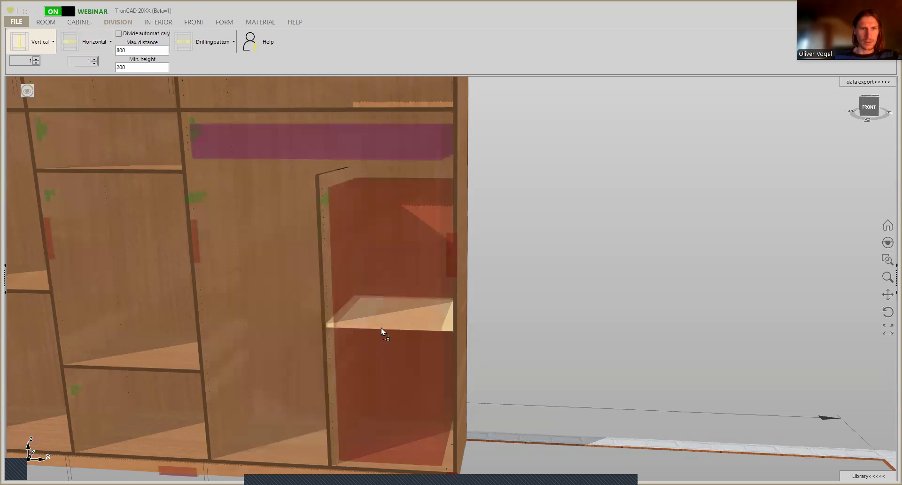
{"action": "scroll", "coordinate": [358, 220], "scroll_direction": "down", "scroll_amount": 3}
{"action": "middle_click_drag", "start_coordinate": [357, 221], "coordinate": [307, 198]}
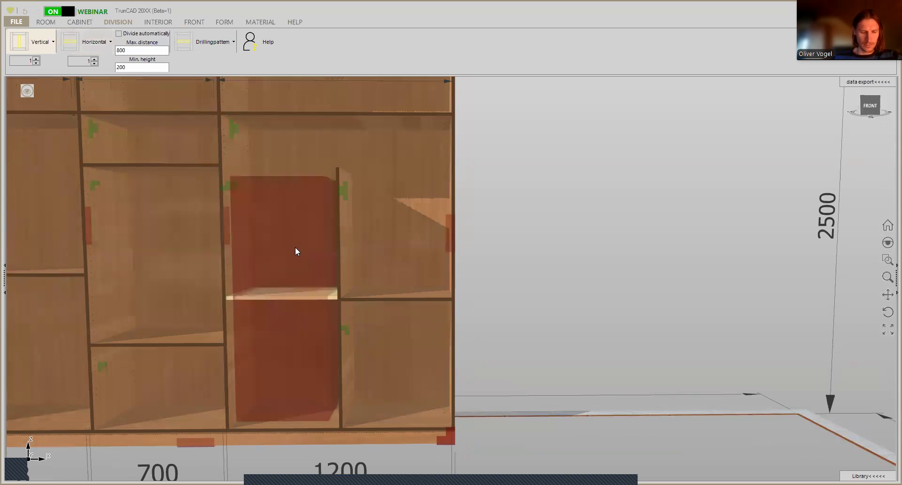
{"action": "left_click", "coordinate": [295, 246]}
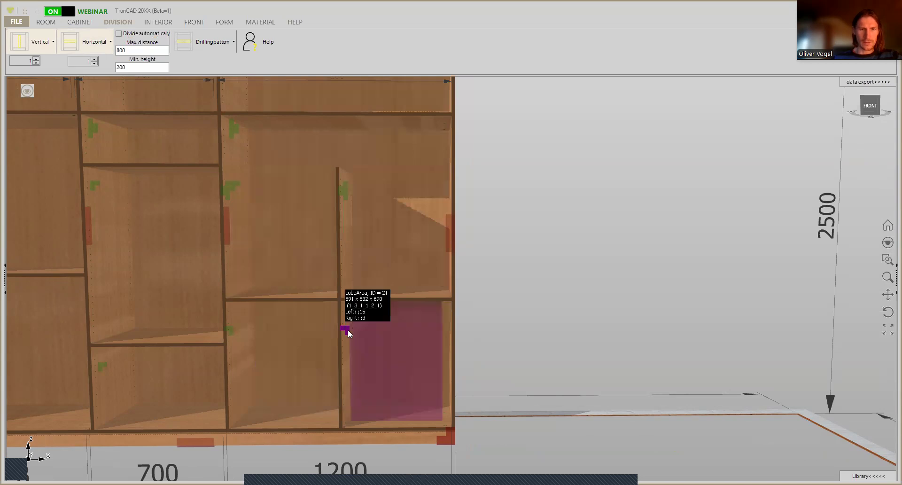
Increase the height of the area below the shelf right of the partition and reduce the one below the left shelf.
{"action": "right_click", "coordinate": [348, 329]}
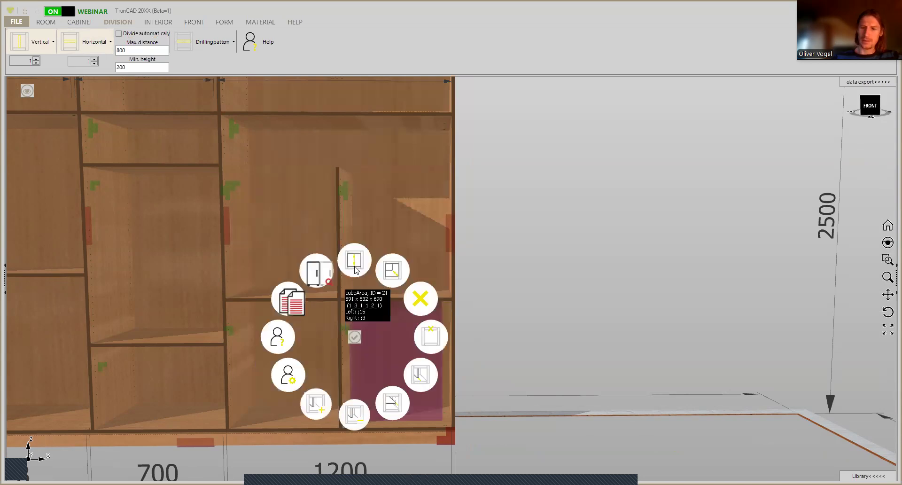
{"action": "left_click", "coordinate": [355, 267]}
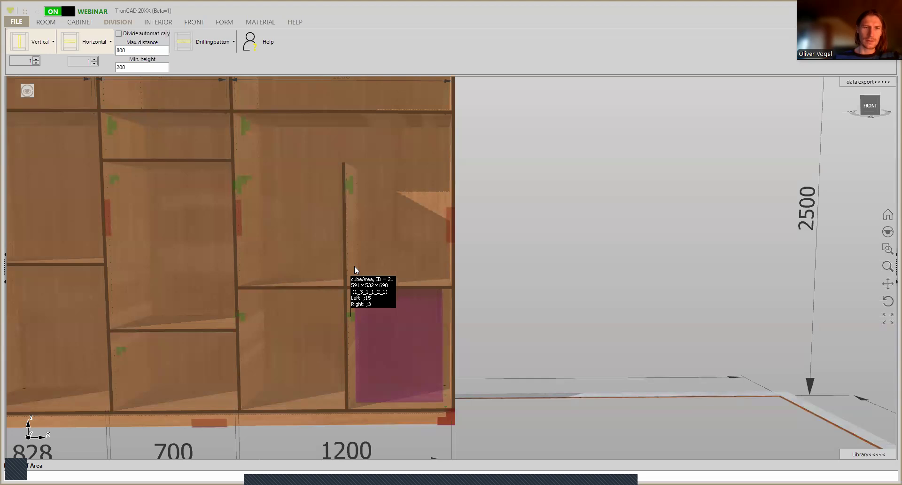
{"action": "right_click", "coordinate": [230, 331]}
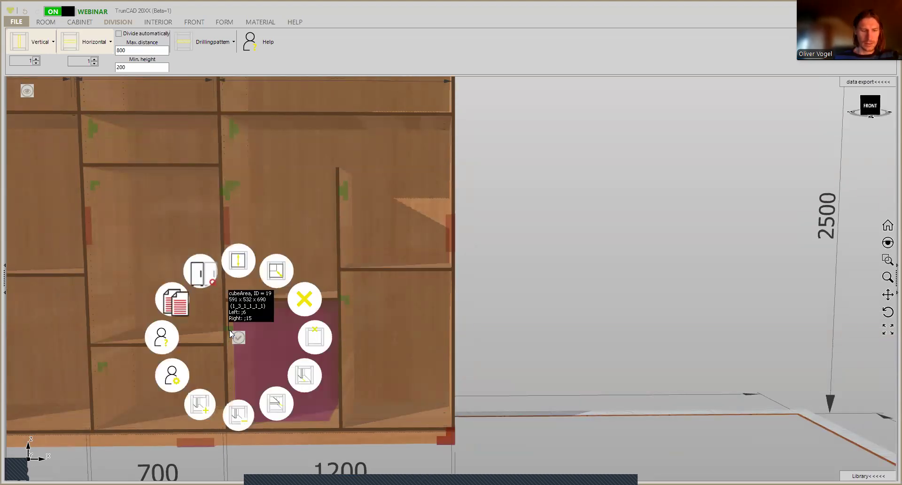
{"action": "left_click", "coordinate": [241, 267]}
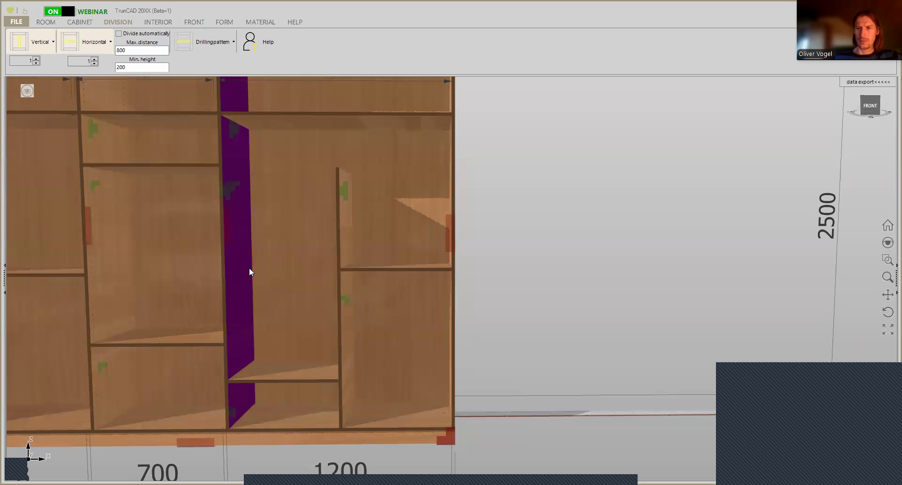
Set the quantity of interior elements to insert to 1.
{"action": "scroll", "coordinate": [249, 267], "scroll_direction": "down", "scroll_amount": 5}
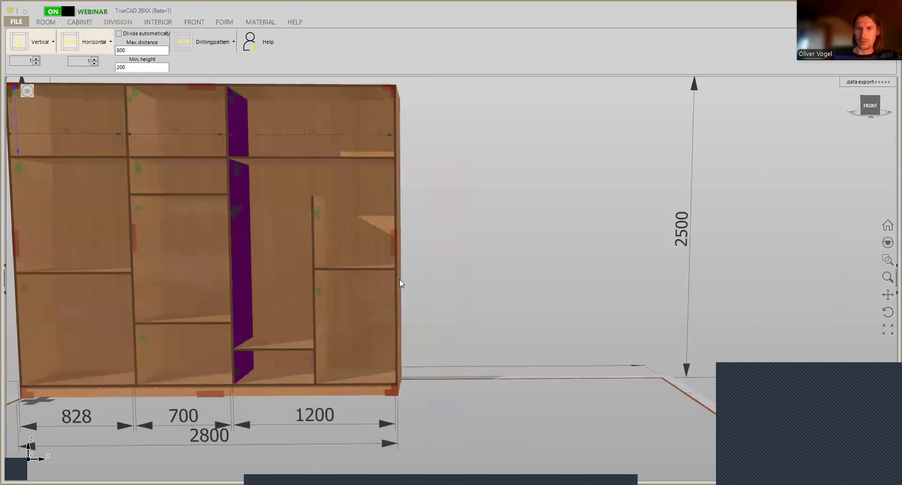
{"action": "middle_click_drag", "start_coordinate": [370, 266], "coordinate": [345, 269]}
{"action": "middle_click_drag", "start_coordinate": [296, 253], "coordinate": [373, 274]}
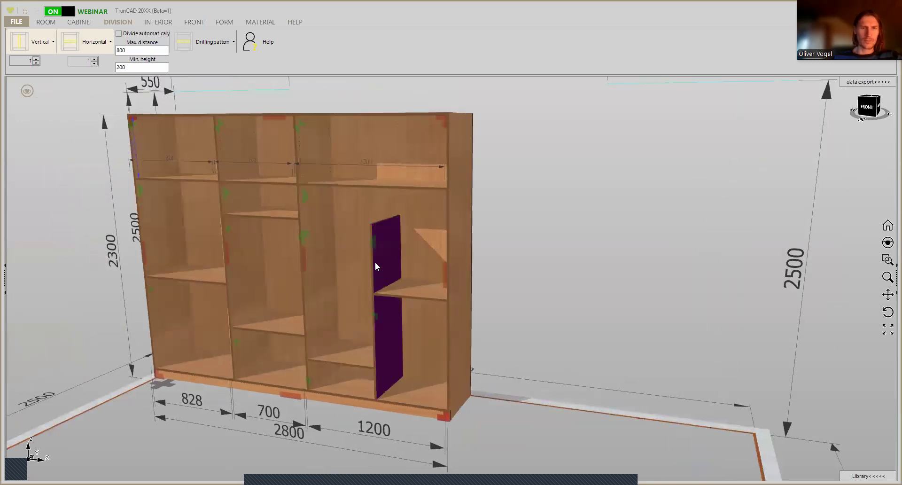
{"action": "middle_click_drag", "start_coordinate": [336, 258], "coordinate": [338, 251]}
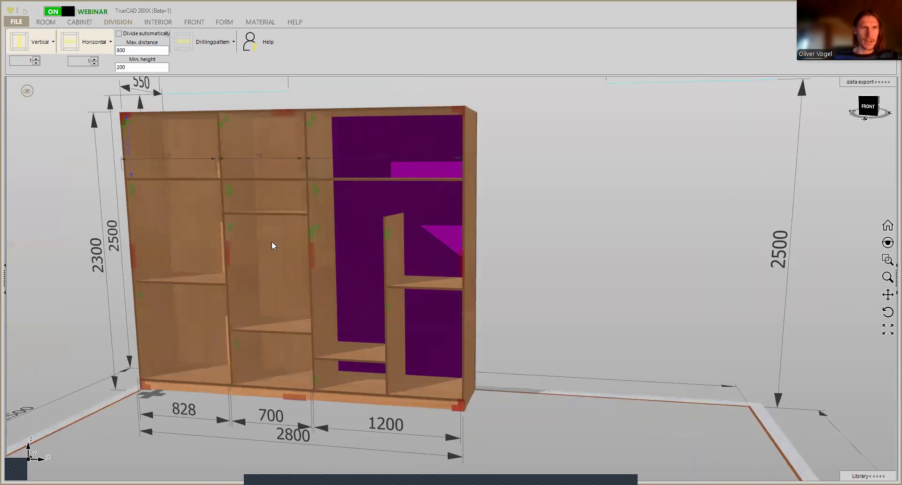
{"action": "left_click", "coordinate": [156, 22]}
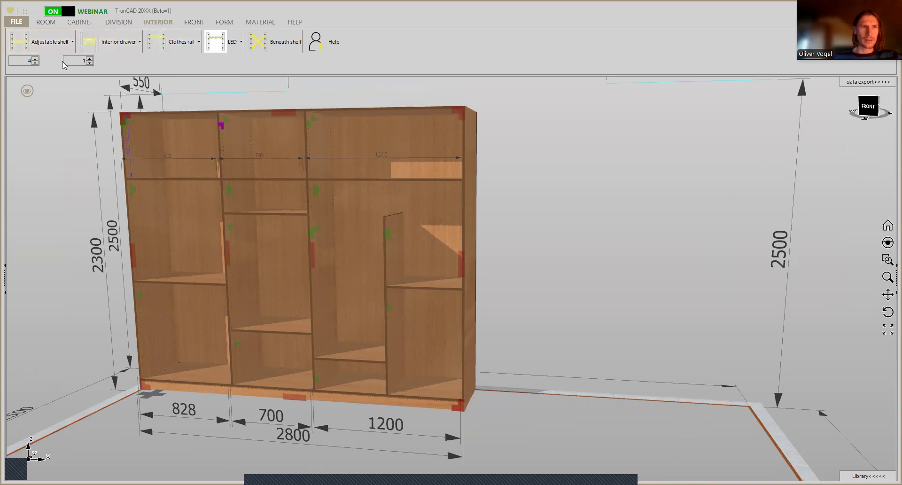
{"action": "left_click", "coordinate": [35, 63]}
{"action": "left_click", "coordinate": [34, 63]}
{"action": "left_click", "coordinate": [34, 62]}
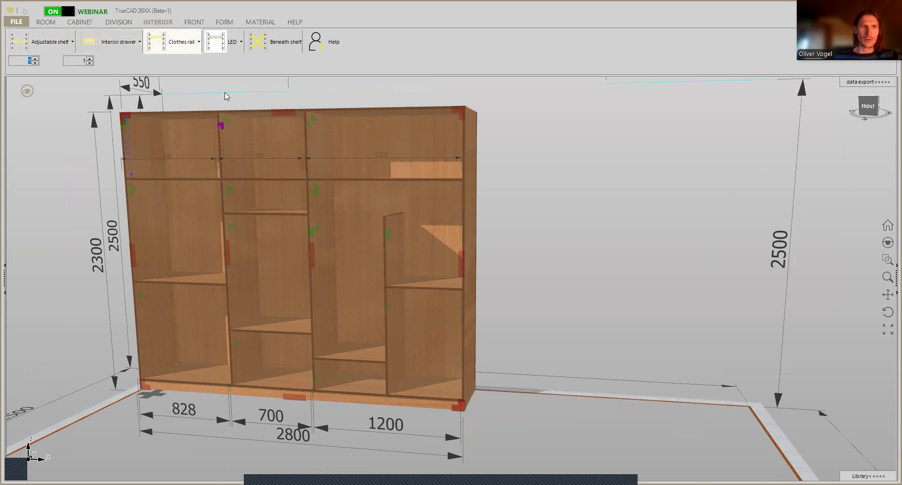
Configure the interior drawer with height 120, an empty distance to bottom and a top distance of 25.
{"action": "scroll", "coordinate": [443, 318], "scroll_direction": "up", "scroll_amount": 5}
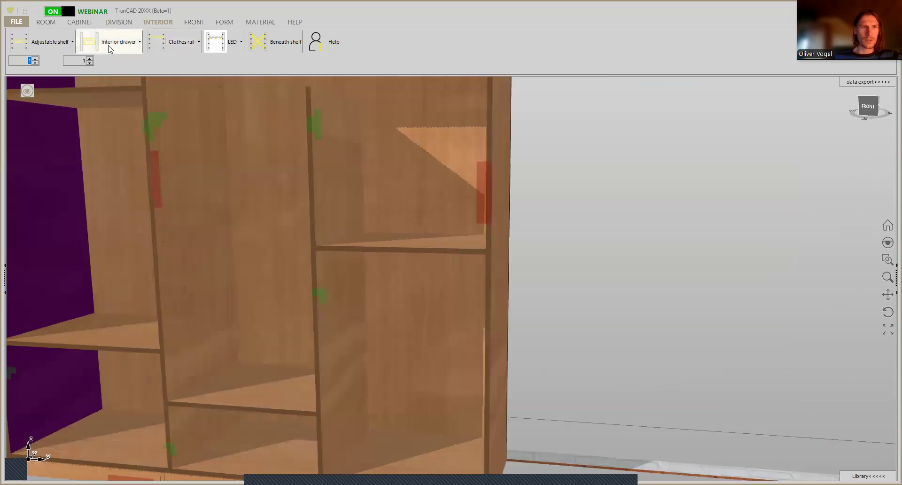
{"action": "left_click", "coordinate": [109, 47]}
{"action": "double_click", "coordinate": [130, 64]}
{"action": "type", "text": "1"}
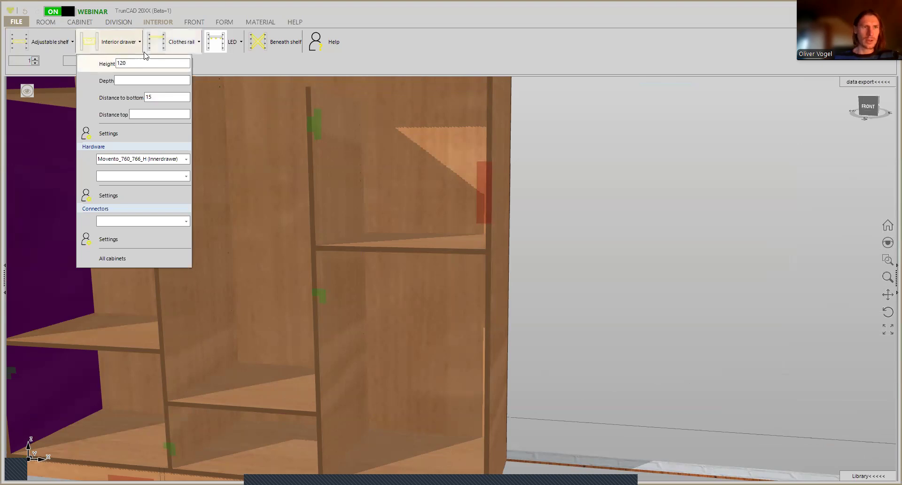
{"action": "double_click", "coordinate": [157, 97]}
{"action": "key", "text": "BackSpace"}
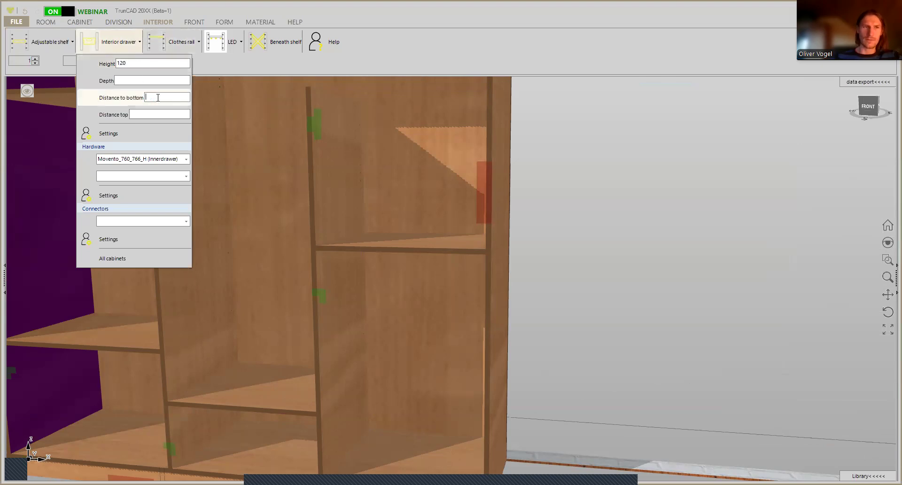
{"action": "left_click", "coordinate": [140, 114]}
{"action": "type", "text": "25"}
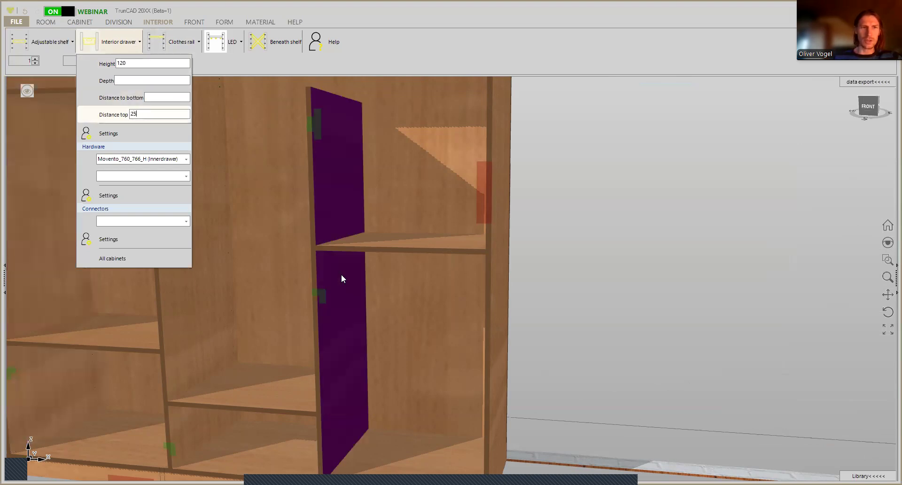
Insert one interior drawer directly beneath the shelf to the right of the partition in the 1200 mm compartment.
{"action": "left_click", "coordinate": [86, 39]}
{"action": "left_click", "coordinate": [362, 305]}
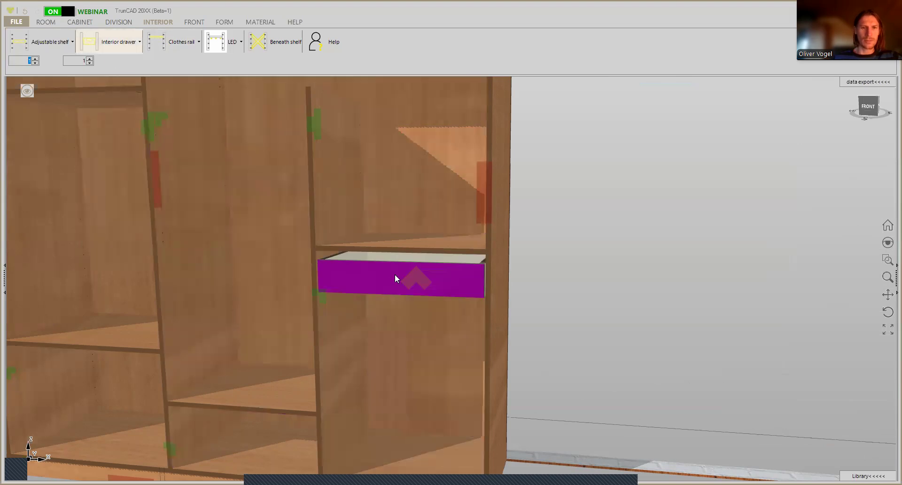
{"action": "scroll", "coordinate": [390, 279], "scroll_direction": "up", "scroll_amount": 4}
{"action": "scroll", "coordinate": [390, 278], "scroll_direction": "down", "scroll_amount": 3}
{"action": "mouse_move", "coordinate": [391, 278]}
{"action": "middle_mouse_down"}
{"action": "mouse_move", "coordinate": [417, 259]}
{"action": "mouse_move", "coordinate": [382, 279]}
{"action": "middle_mouse_up"}
{"action": "scroll", "coordinate": [382, 279], "scroll_direction": "down", "scroll_amount": 3}
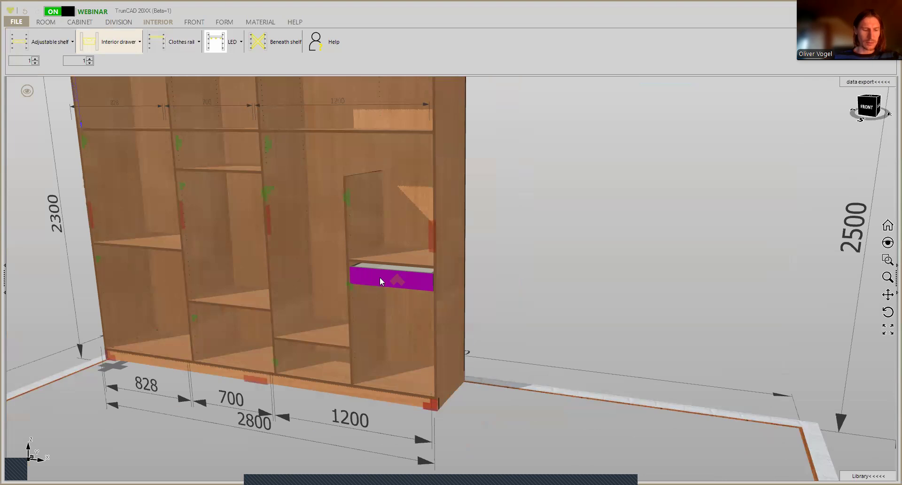
Configure the clothes rail with an empty distance to back, a top distance of 75 and Hafele Side Fixing Oval Hanging Rail hardware.
{"action": "middle_click_drag", "start_coordinate": [270, 218], "coordinate": [280, 241]}
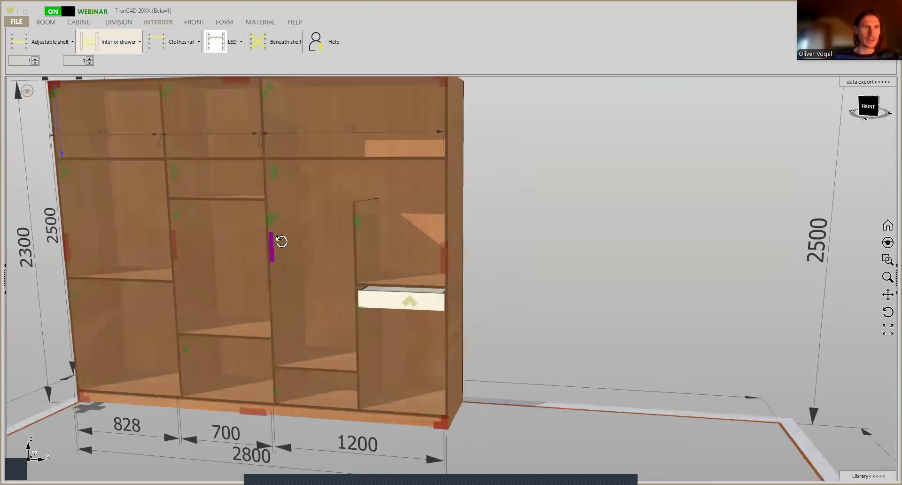
{"action": "left_click", "coordinate": [187, 47]}
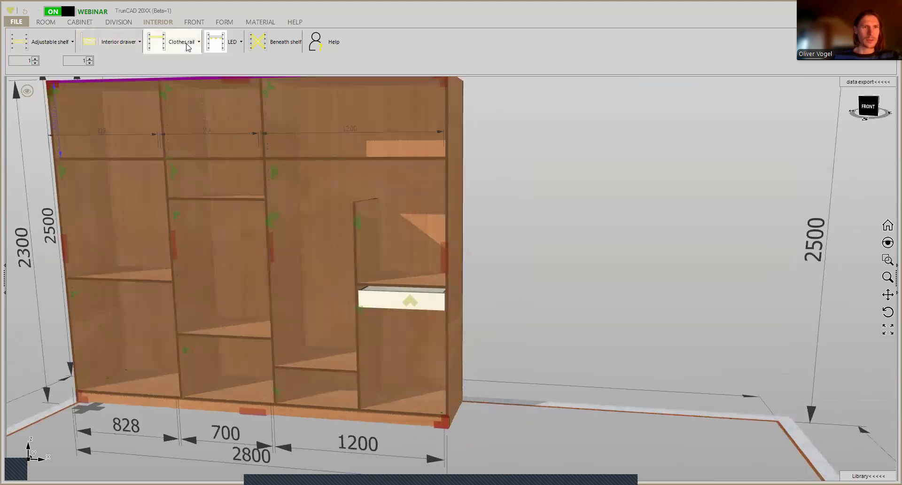
{"action": "left_click", "coordinate": [188, 46]}
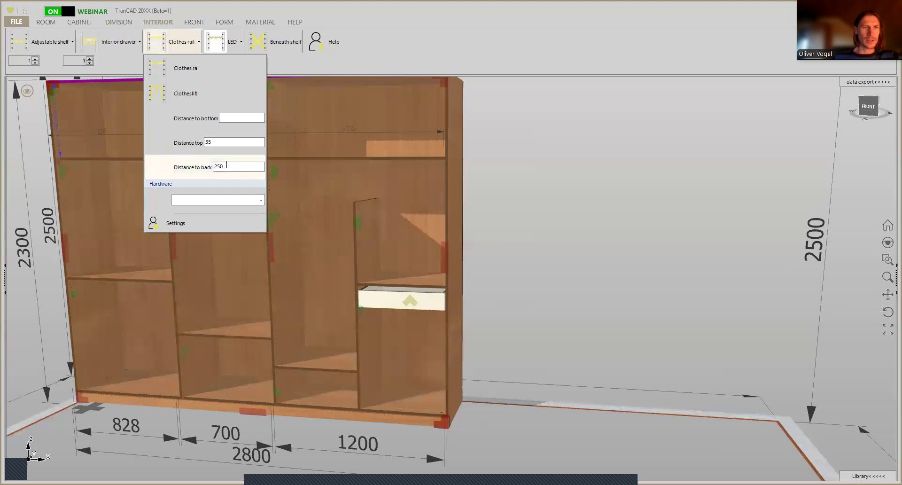
{"action": "key", "text": "BackSpace"}
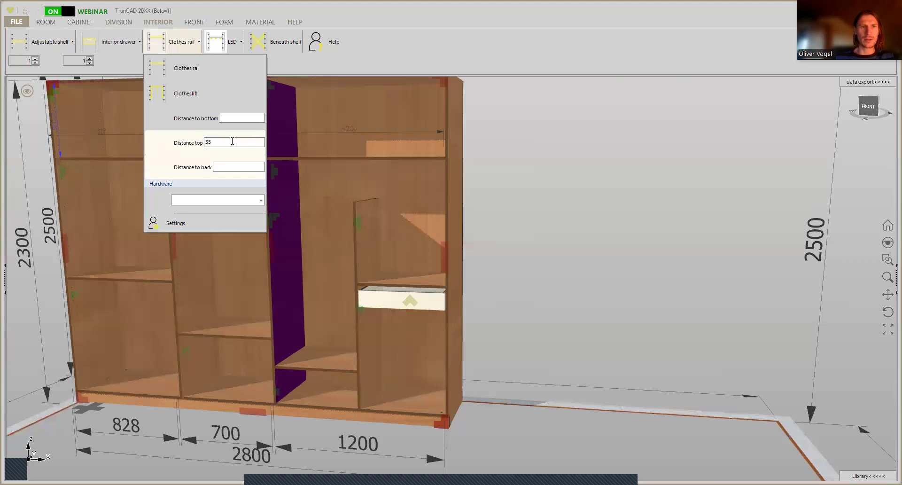
{"action": "double_click", "coordinate": [233, 141]}
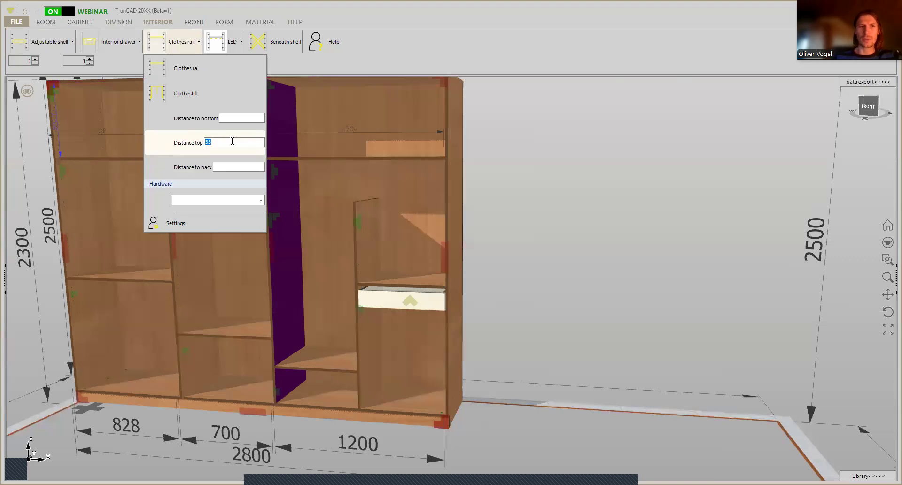
{"action": "type", "text": "75"}
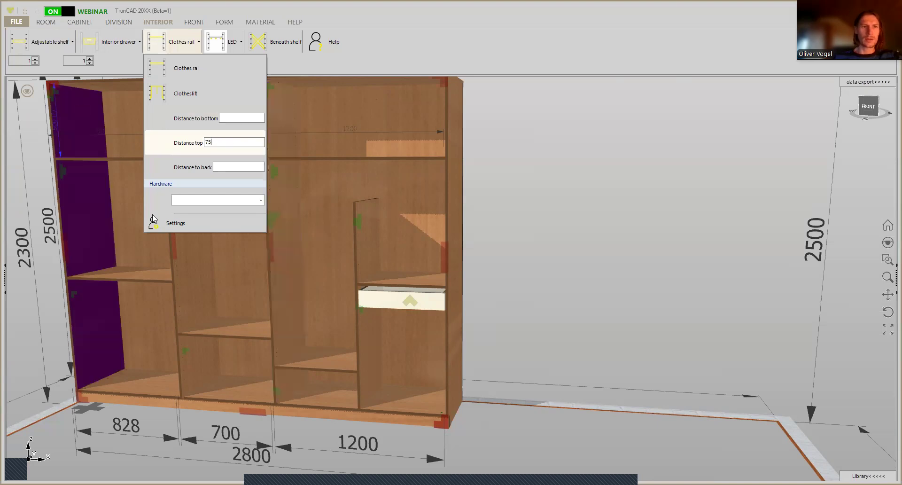
{"action": "left_click", "coordinate": [260, 200]}
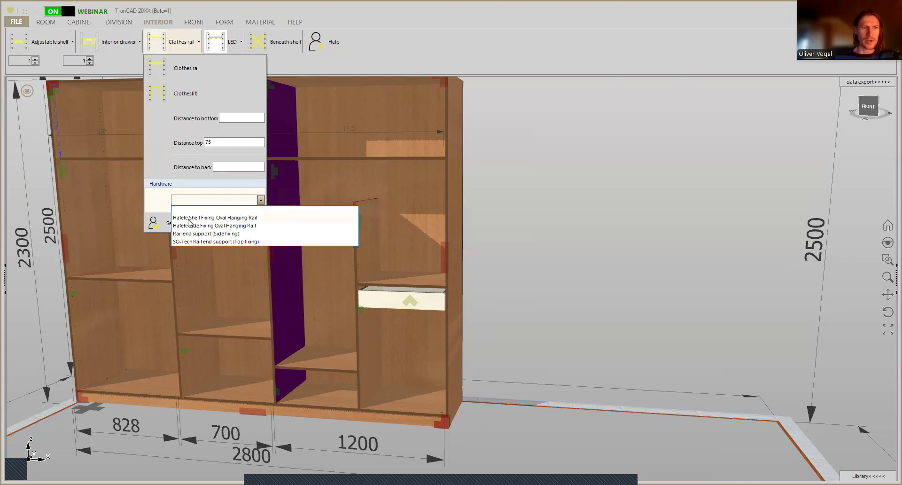
{"action": "left_click", "coordinate": [214, 226]}
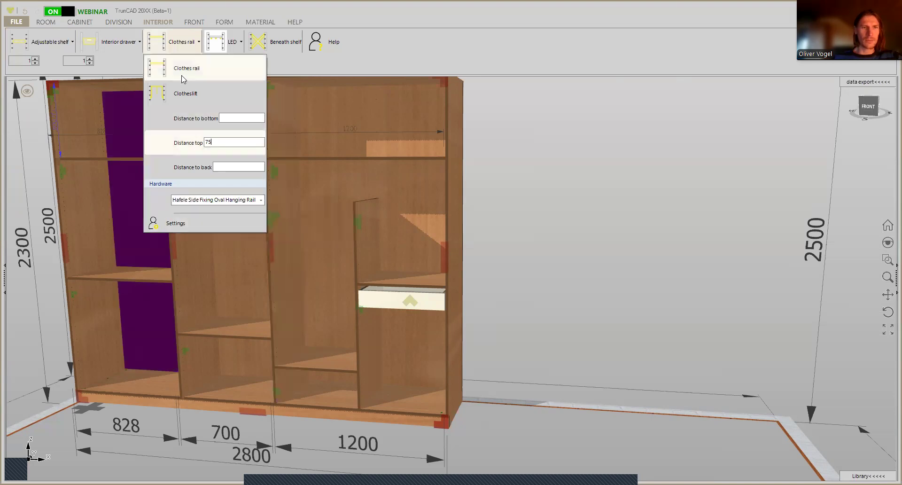
Insert a clothes rail beneath the upper shelf of the 1200 mm compartment, spanning above the short partition.
{"action": "left_click", "coordinate": [162, 47]}
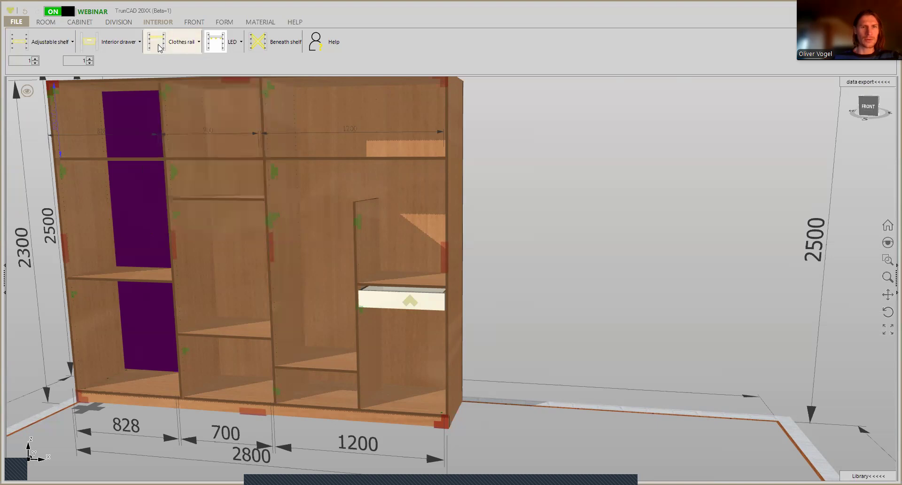
{"action": "left_click", "coordinate": [355, 181]}
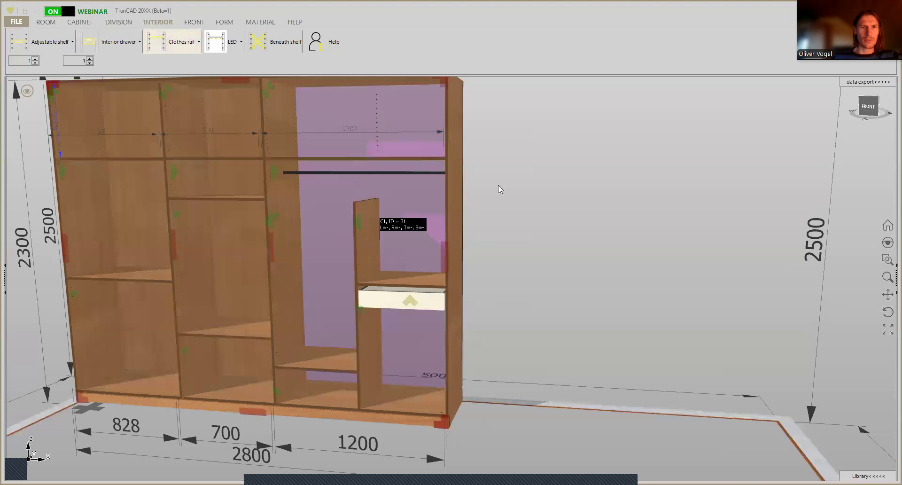
{"action": "scroll", "coordinate": [365, 177], "scroll_direction": "up", "scroll_amount": 5}
{"action": "middle_click_drag", "start_coordinate": [601, 190], "coordinate": [565, 192]}
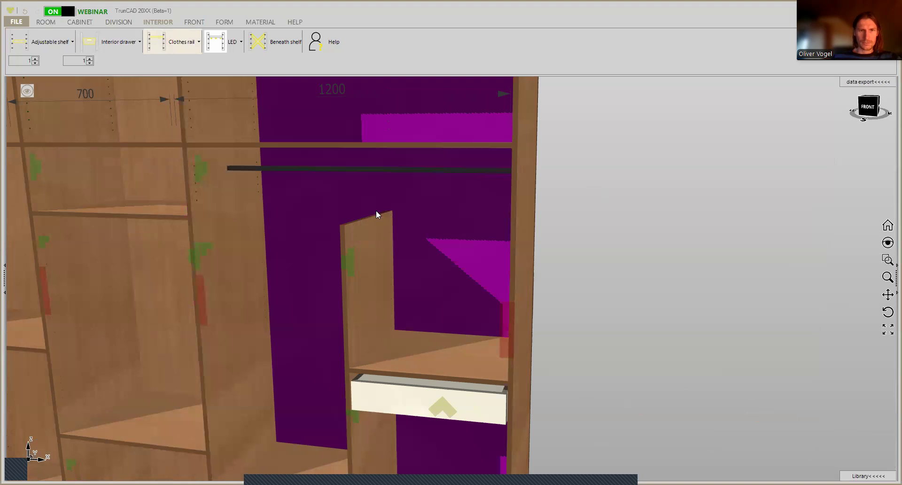
{"action": "scroll", "coordinate": [421, 210], "scroll_direction": "down", "scroll_amount": 3}
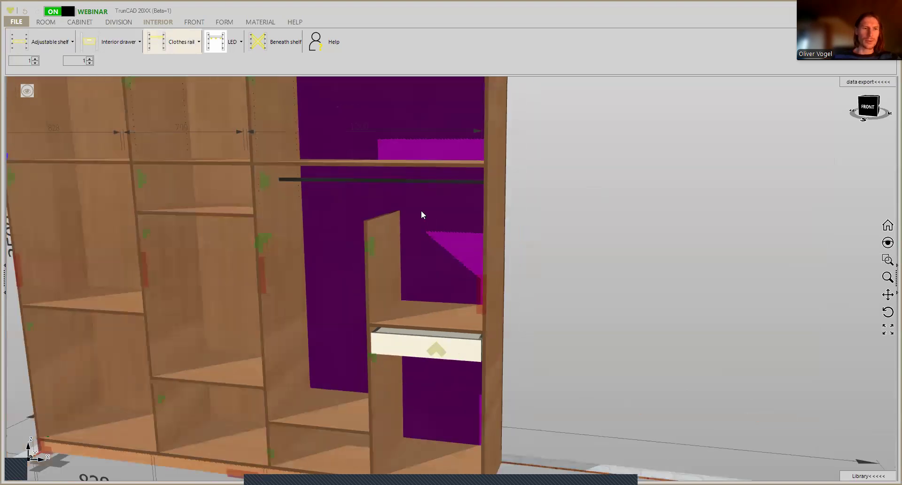
{"action": "scroll", "coordinate": [395, 214], "scroll_direction": "down", "scroll_amount": 3}
{"action": "mouse_move", "coordinate": [381, 224]}
{"action": "middle_mouse_down"}
{"action": "mouse_move", "coordinate": [389, 216]}
{"action": "mouse_move", "coordinate": [369, 228]}
{"action": "middle_mouse_up"}
Insert clothes rails beneath the second shelf of the 700 mm compartment and in the middle and lowest sections of the 828 mm compartment.
{"action": "left_click", "coordinate": [41, 42]}
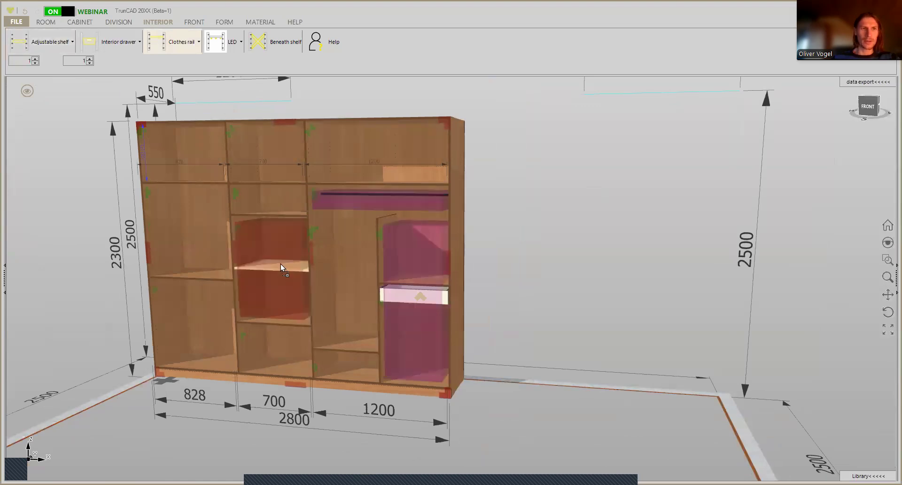
{"action": "left_click", "coordinate": [164, 42]}
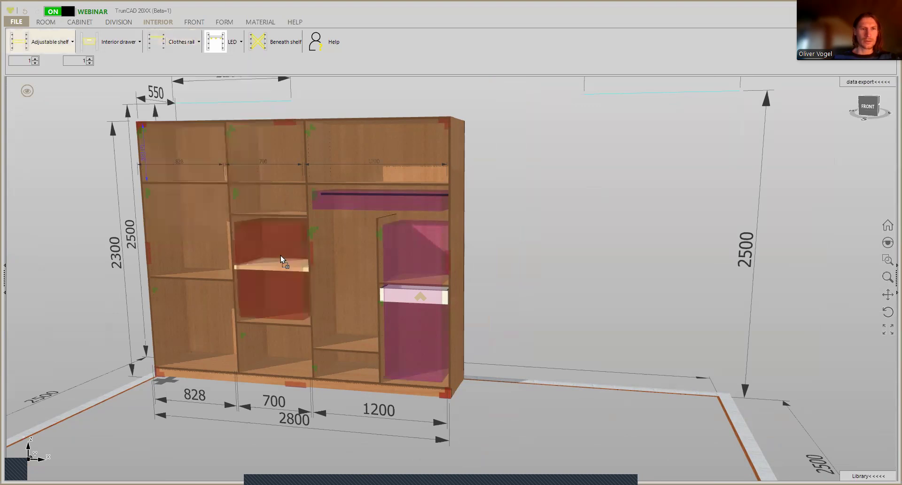
{"action": "left_click", "coordinate": [191, 266]}
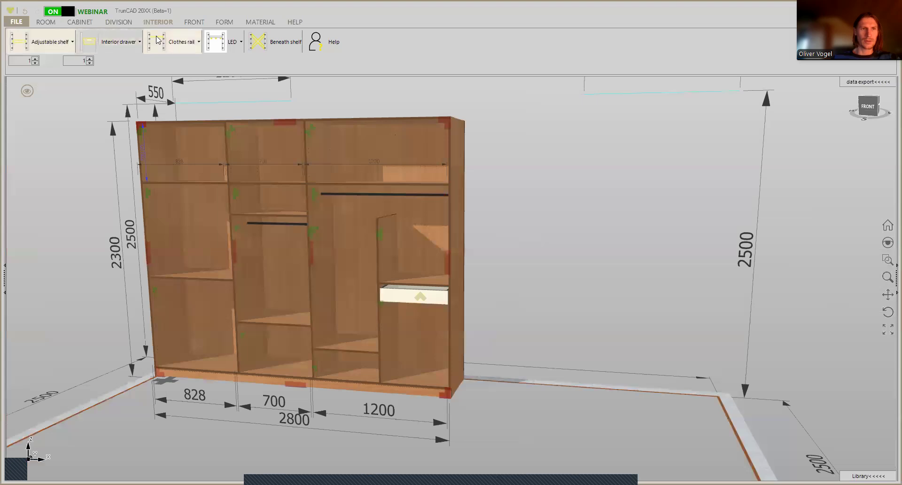
{"action": "left_click", "coordinate": [191, 197]}
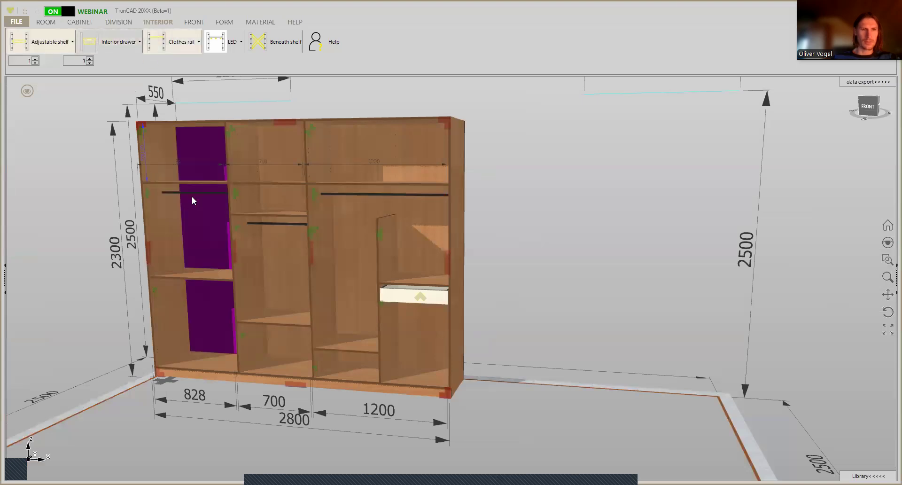
{"action": "left_click", "coordinate": [168, 49]}
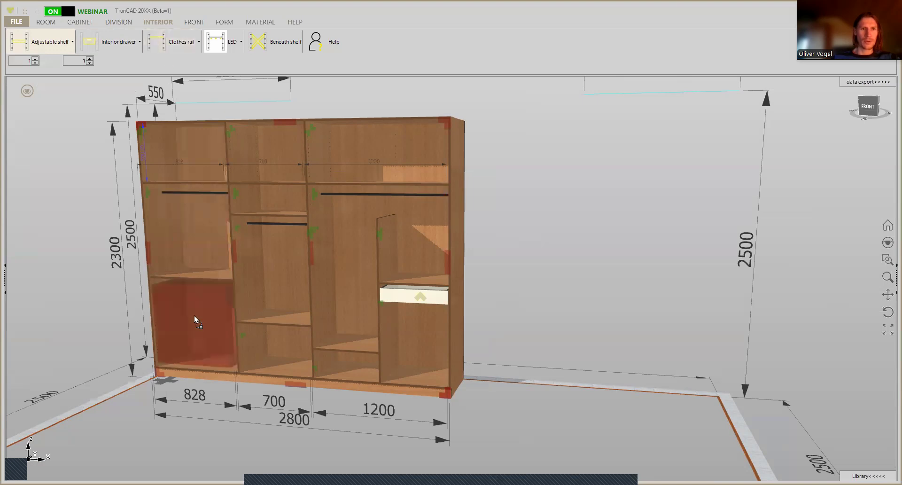
{"action": "left_click", "coordinate": [135, 319]}
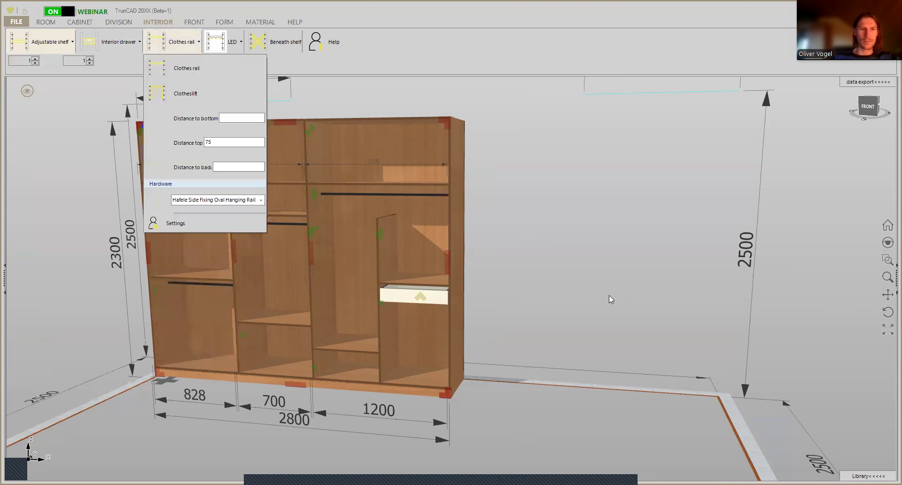
Apply the Egger 1511 Bavarian beech 16mm material to the interior drawer's box, front and bottom.
{"action": "scroll", "coordinate": [390, 292], "scroll_direction": "up", "scroll_amount": 3}
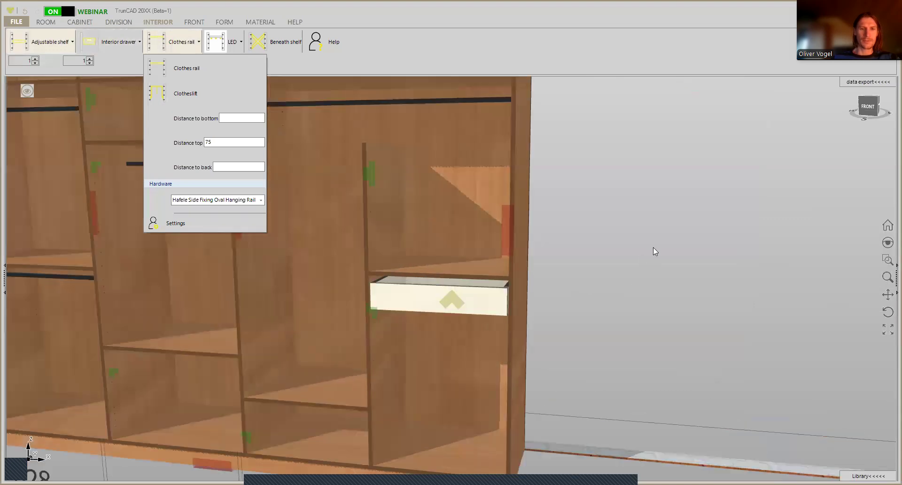
{"action": "scroll", "coordinate": [497, 286], "scroll_direction": "down", "scroll_amount": 3}
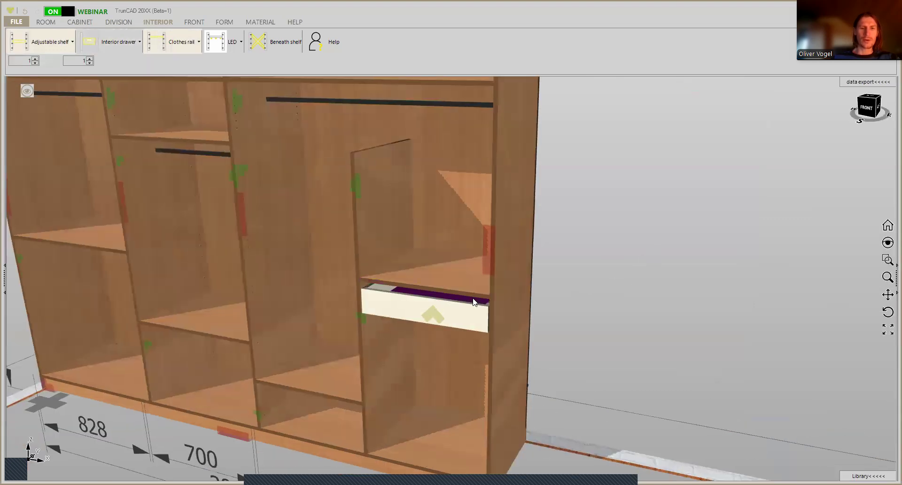
{"action": "scroll", "coordinate": [474, 295], "scroll_direction": "up", "scroll_amount": 5}
{"action": "middle_click_drag", "start_coordinate": [662, 287], "coordinate": [668, 265]}
{"action": "scroll", "coordinate": [668, 265], "scroll_direction": "down", "scroll_amount": 10}
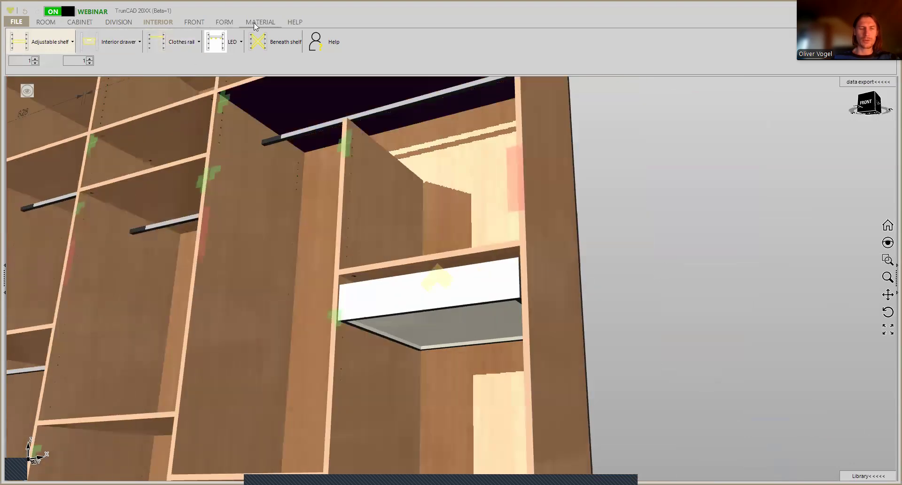
{"action": "left_click", "coordinate": [259, 22]}
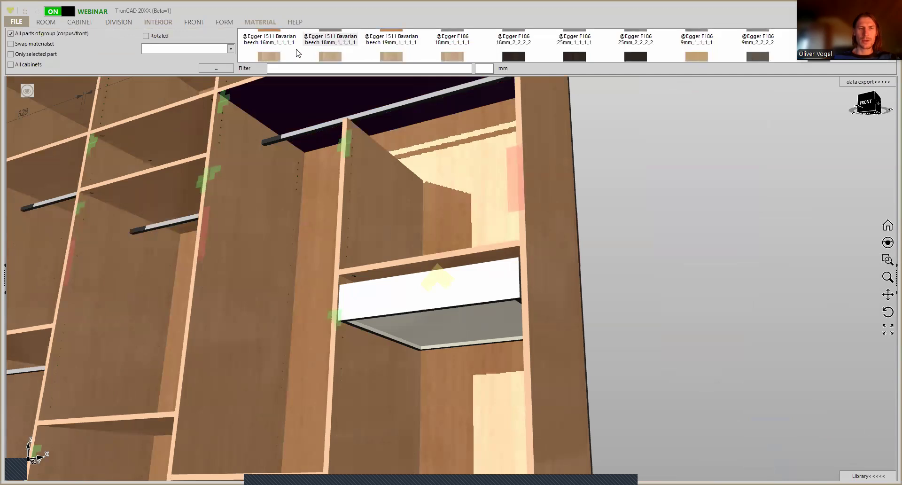
{"action": "left_click", "coordinate": [270, 43]}
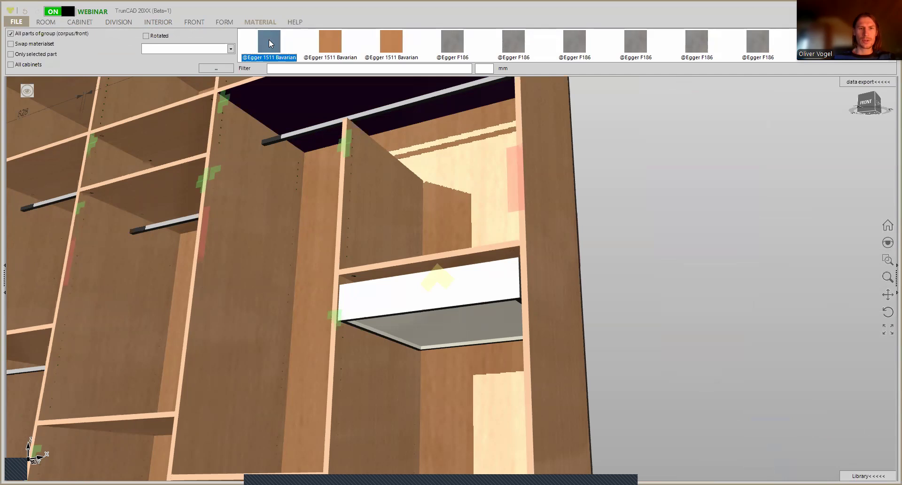
{"action": "left_click", "coordinate": [370, 291]}
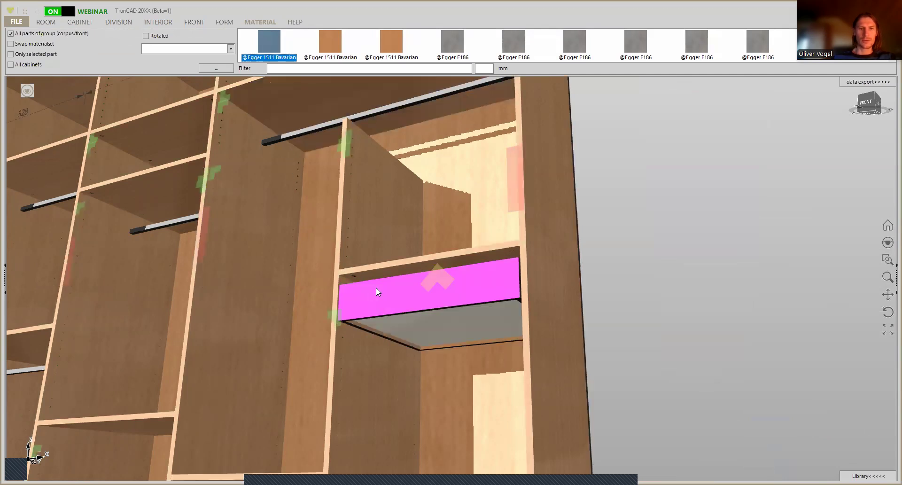
{"action": "left_click_drag", "start_coordinate": [280, 47], "coordinate": [276, 42]}
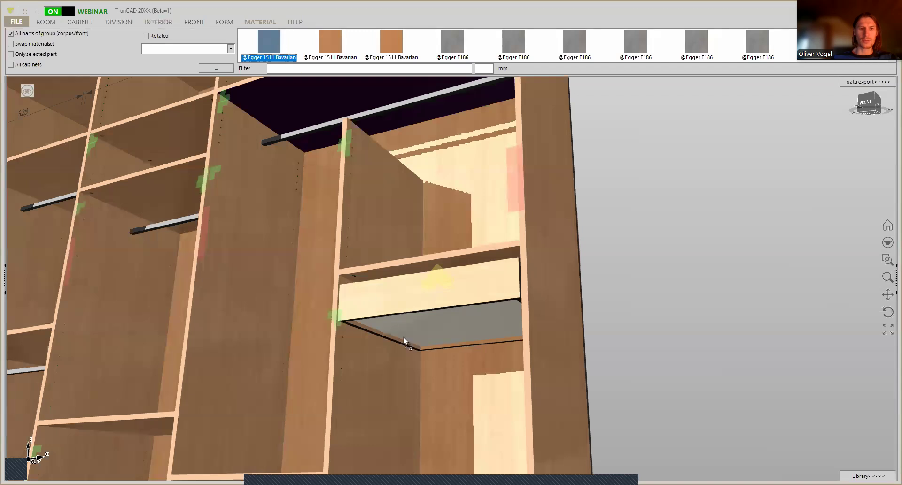
{"action": "left_click_drag", "start_coordinate": [404, 337], "coordinate": [419, 346]}
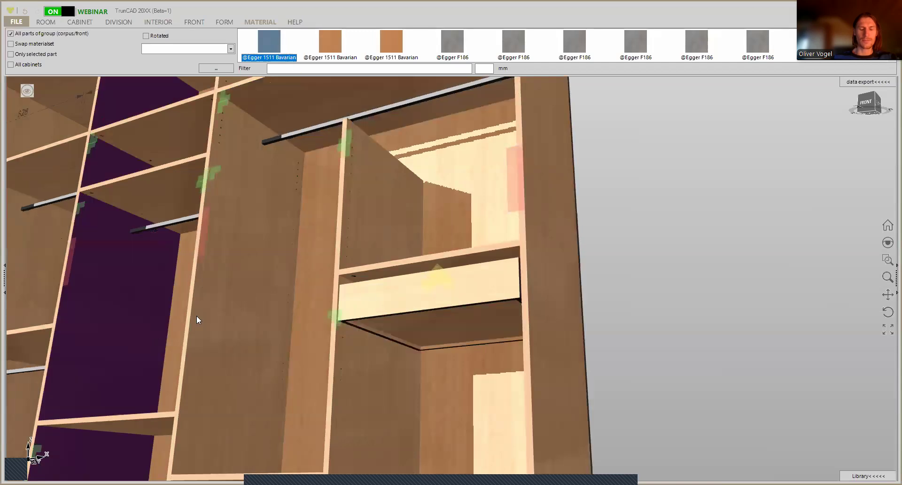
Examine the fitted wardrobe from the front, back and side, including the beech drawer and the clothes rails.
{"action": "scroll", "coordinate": [454, 319], "scroll_direction": "down", "scroll_amount": 3}
{"action": "middle_click_drag", "start_coordinate": [454, 319], "coordinate": [465, 334]}
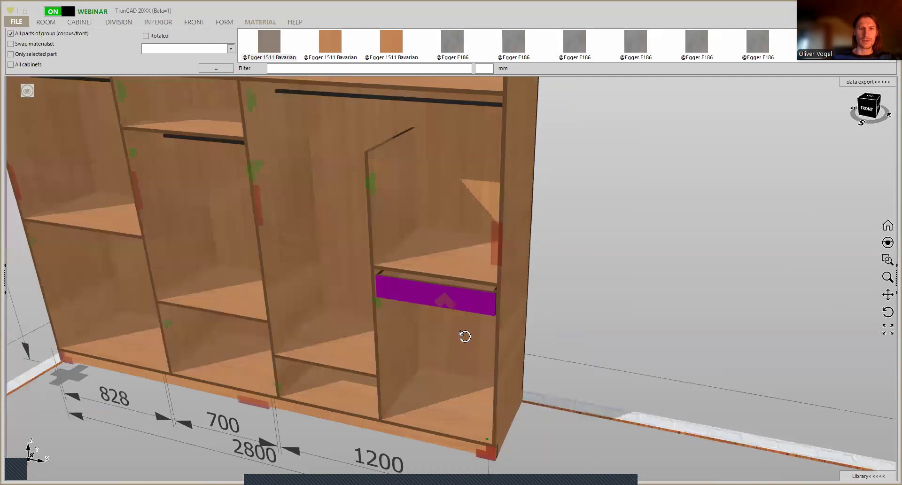
{"action": "scroll", "coordinate": [465, 334], "scroll_direction": "up", "scroll_amount": 2}
{"action": "scroll", "coordinate": [456, 327], "scroll_direction": "down", "scroll_amount": 5}
{"action": "scroll", "coordinate": [456, 329], "scroll_direction": "up", "scroll_amount": 1}
{"action": "scroll", "coordinate": [461, 337], "scroll_direction": "down", "scroll_amount": 1}
{"action": "middle_click_drag", "start_coordinate": [543, 316], "coordinate": [396, 302]}
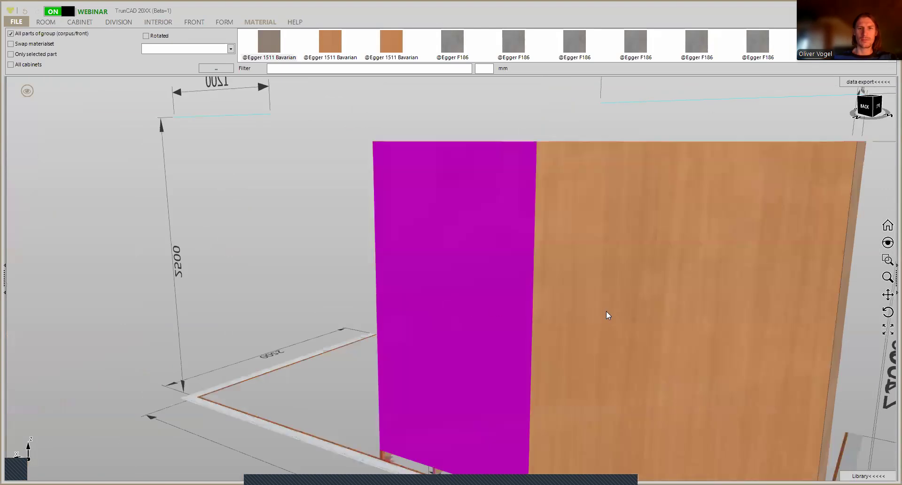
{"action": "scroll", "coordinate": [607, 312], "scroll_direction": "down", "scroll_amount": 4}
{"action": "middle_click_drag", "start_coordinate": [606, 321], "coordinate": [714, 316]}
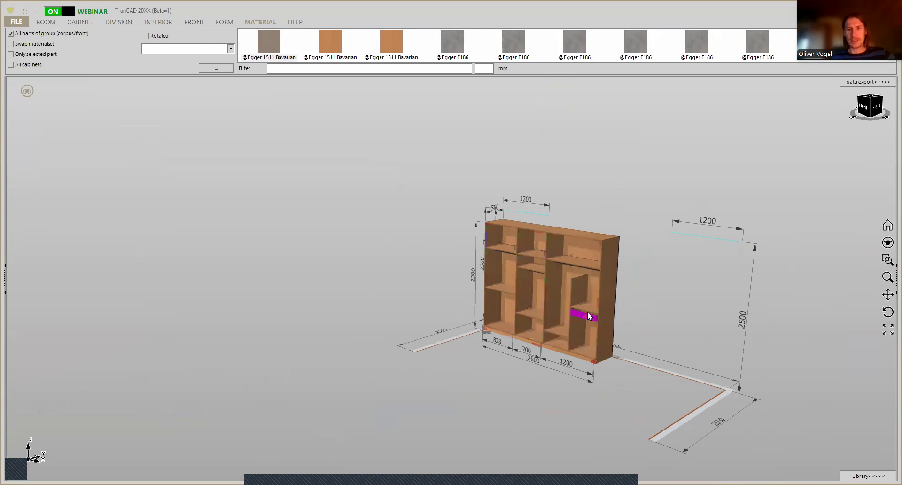
{"action": "scroll", "coordinate": [587, 311], "scroll_direction": "up", "scroll_amount": 8}
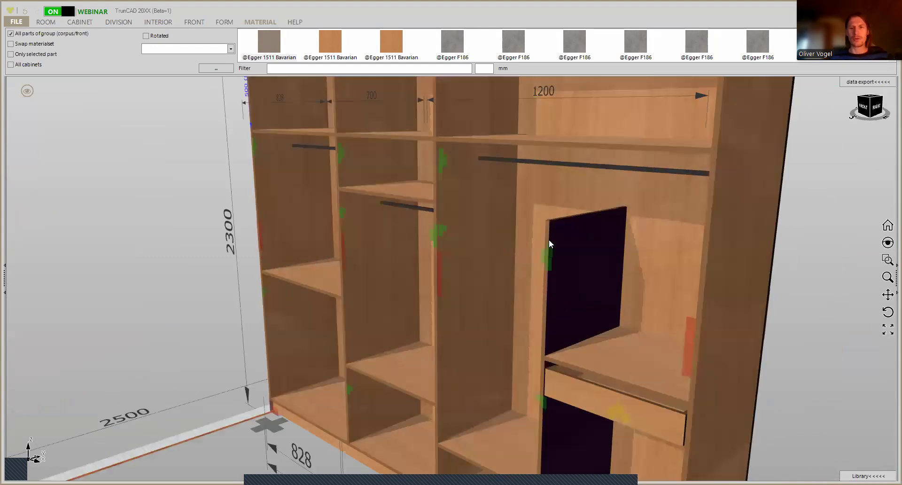
{"action": "middle_click_drag", "start_coordinate": [542, 338], "coordinate": [557, 337]}
{"action": "scroll", "coordinate": [445, 307], "scroll_direction": "down", "scroll_amount": 10}
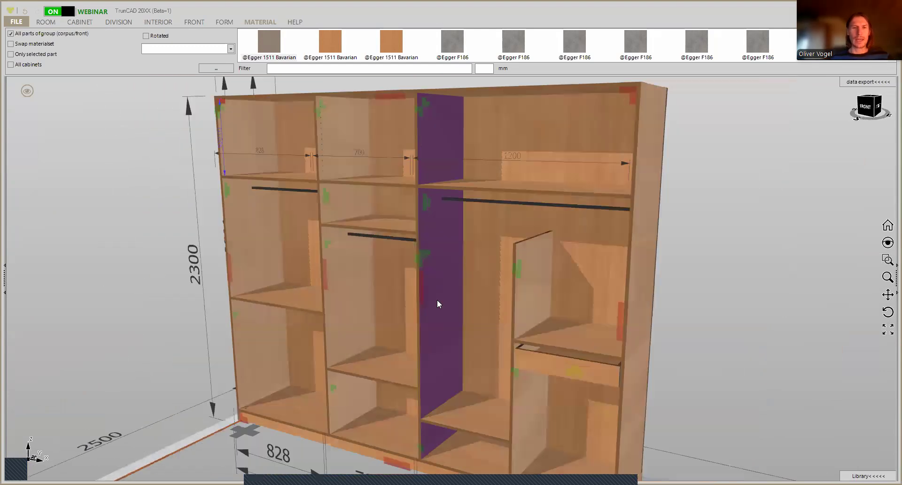
Cycle through the display modes for dimensions and editing handles until the dimensions and green arrows are shown.
{"action": "left_click", "coordinate": [27, 91]}
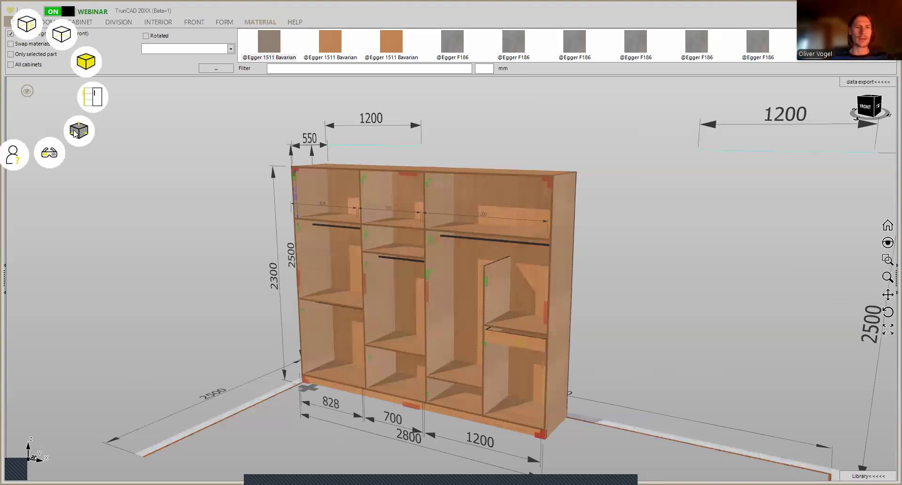
{"action": "left_click", "coordinate": [76, 132]}
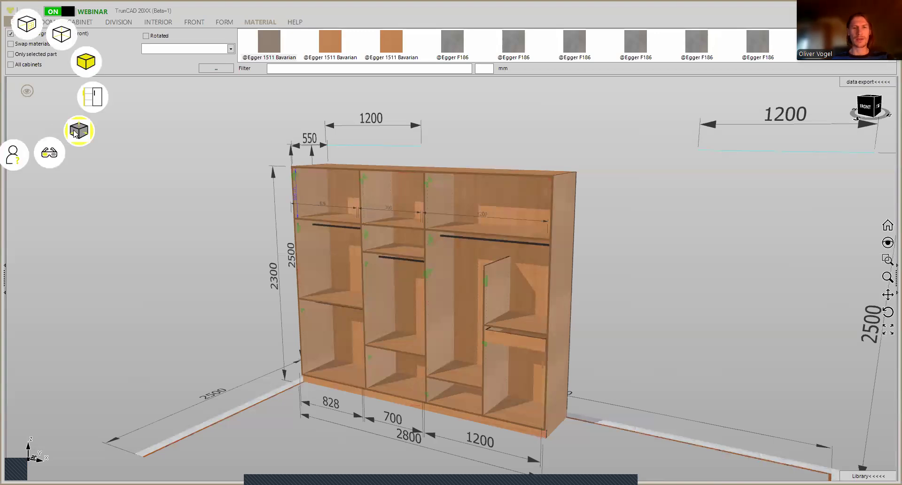
{"action": "left_click", "coordinate": [76, 133]}
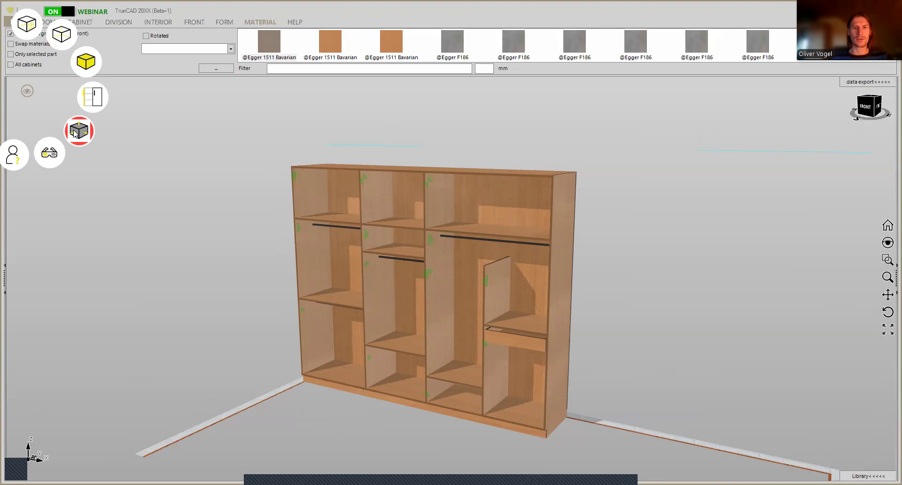
{"action": "left_click", "coordinate": [75, 133]}
{"action": "left_click", "coordinate": [74, 133]}
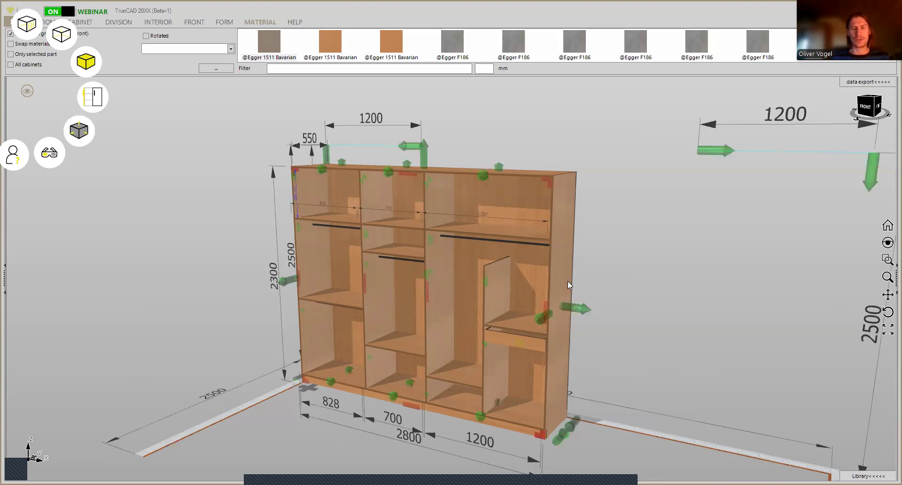
Shorten the partition above the interior drawer so that its front top sits 475 mm below the shelf above.
{"action": "scroll", "coordinate": [549, 281], "scroll_direction": "up", "scroll_amount": 5}
{"action": "middle_click_drag", "start_coordinate": [489, 269], "coordinate": [482, 277]}
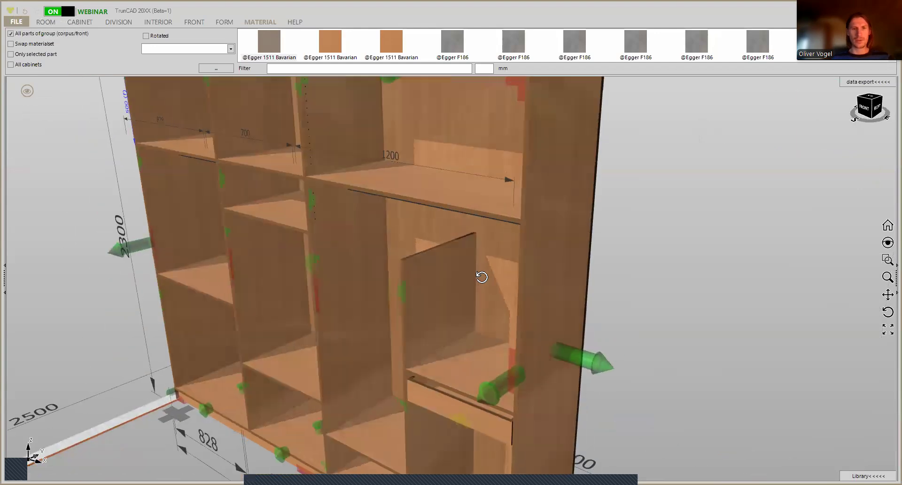
{"action": "left_click", "coordinate": [444, 285]}
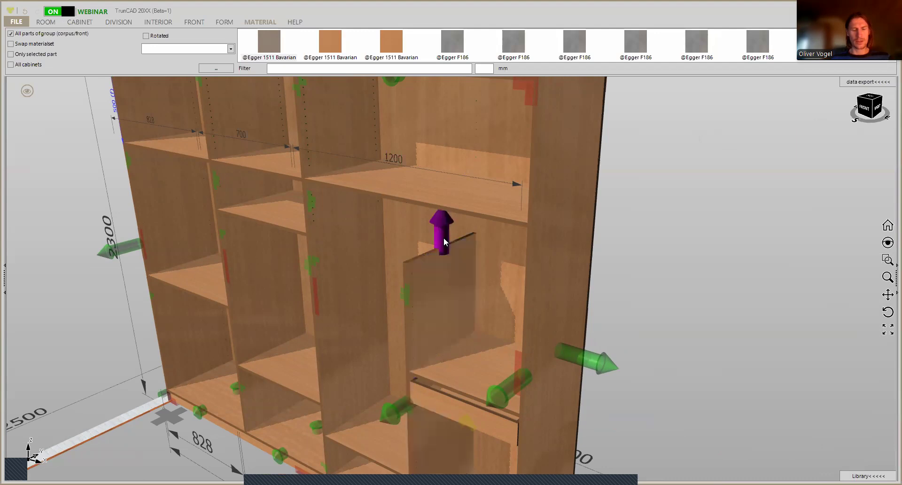
{"action": "left_click_drag", "start_coordinate": [443, 238], "coordinate": [436, 318]}
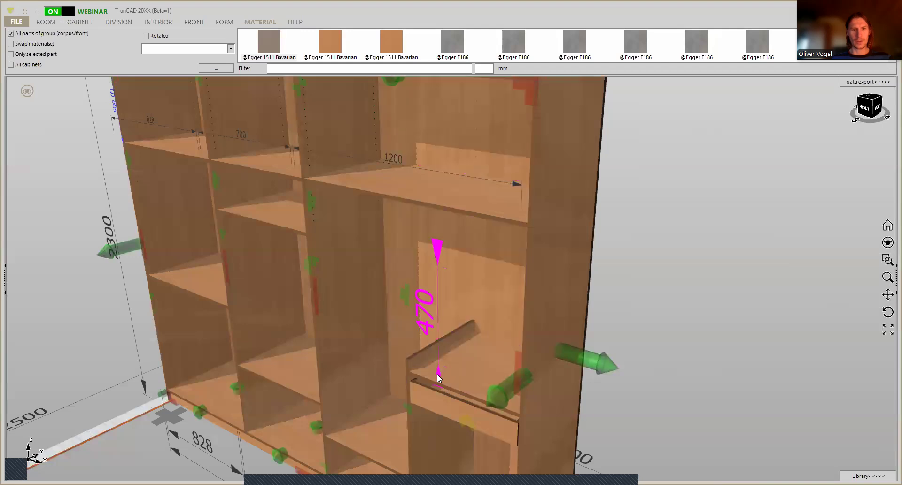
{"action": "left_click", "coordinate": [439, 374]}
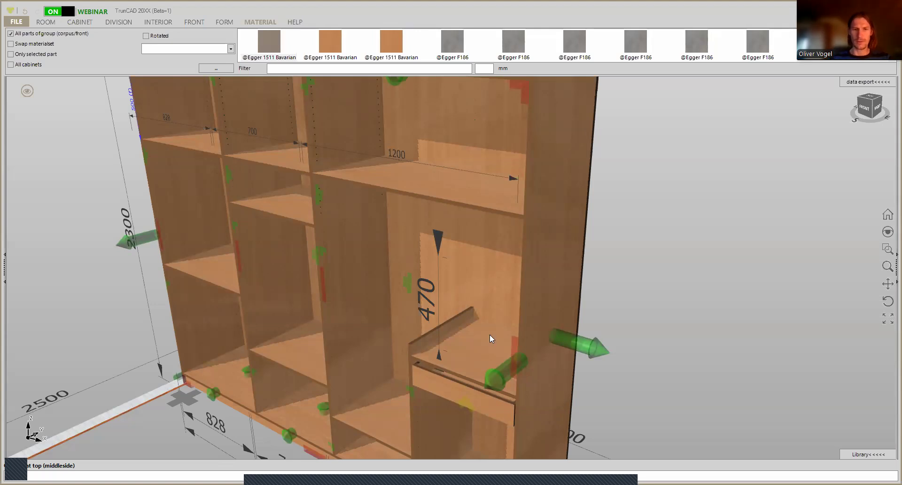
{"action": "key", "text": "Return"}
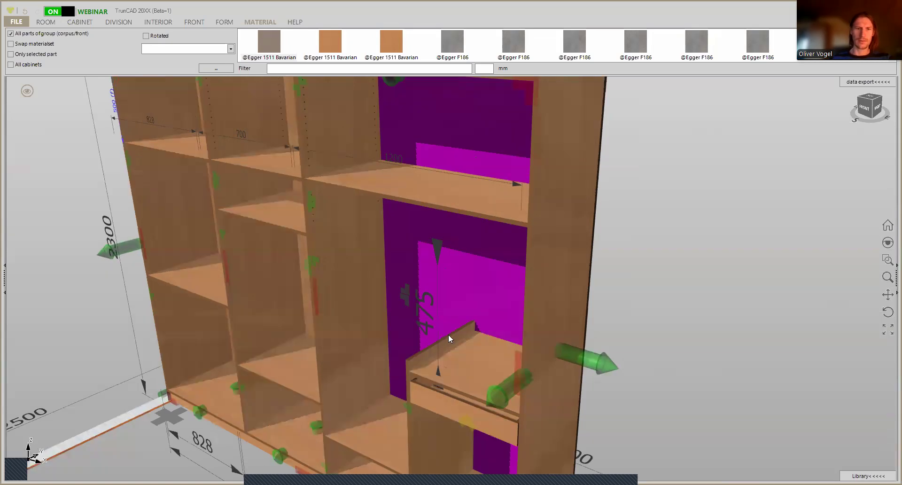
Switch the display mode to hide the green editing arrows while keeping the dimensions shown.
{"action": "scroll", "coordinate": [393, 357], "scroll_direction": "up", "scroll_amount": 3}
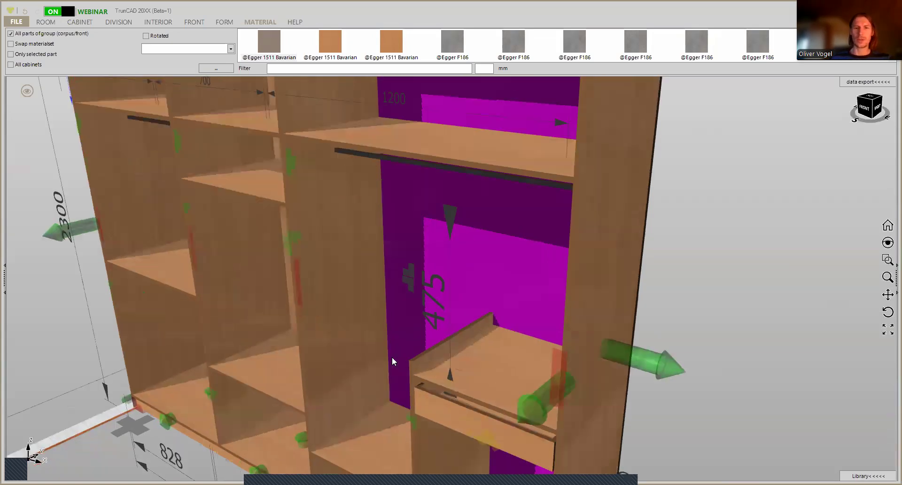
{"action": "mouse_move", "coordinate": [415, 362]}
{"action": "middle_mouse_down"}
{"action": "mouse_move", "coordinate": [464, 343]}
{"action": "mouse_move", "coordinate": [421, 353]}
{"action": "middle_mouse_up"}
{"action": "scroll", "coordinate": [421, 353], "scroll_direction": "down", "scroll_amount": 4}
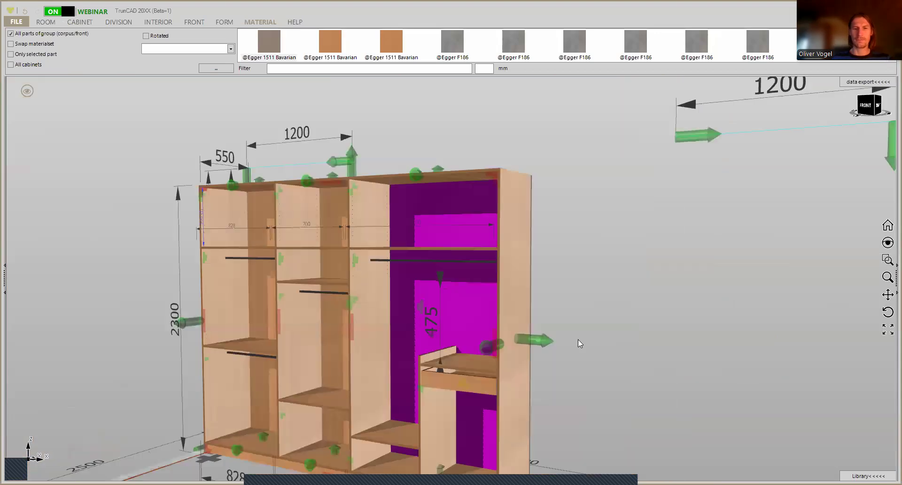
{"action": "scroll", "coordinate": [578, 339], "scroll_direction": "down", "scroll_amount": 3}
{"action": "middle_click_drag", "start_coordinate": [615, 314], "coordinate": [612, 323]}
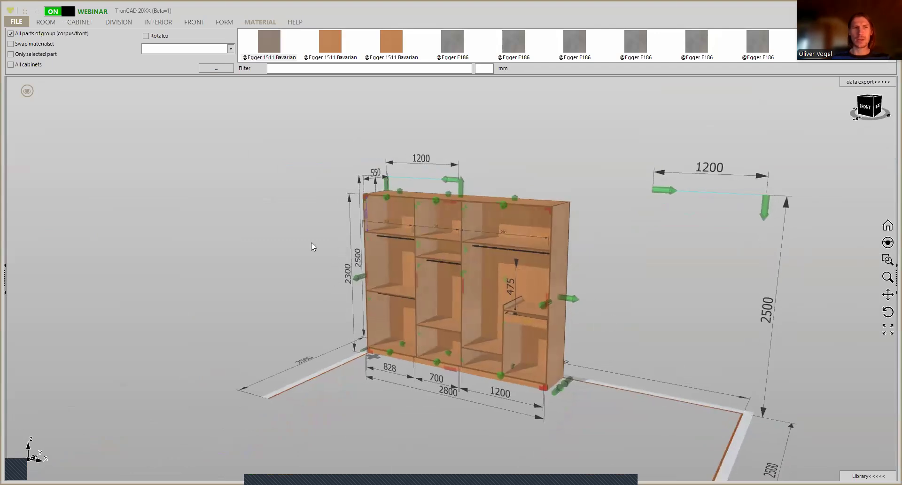
{"action": "left_click", "coordinate": [29, 94]}
{"action": "left_click", "coordinate": [77, 133]}
{"action": "middle_click_drag", "start_coordinate": [277, 253], "coordinate": [259, 259]}
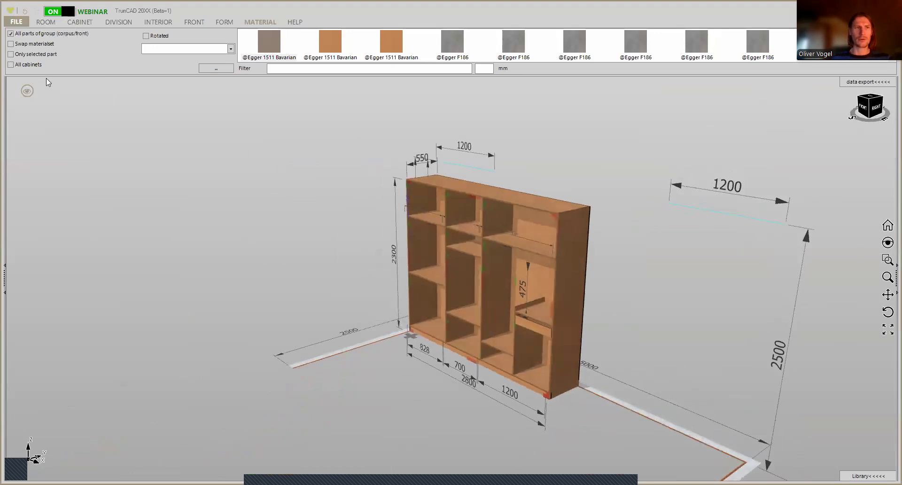
Set the next cabinet's size to 1200 mm wide, 2300 mm high and 550 mm deep.
{"action": "left_click", "coordinate": [86, 22]}
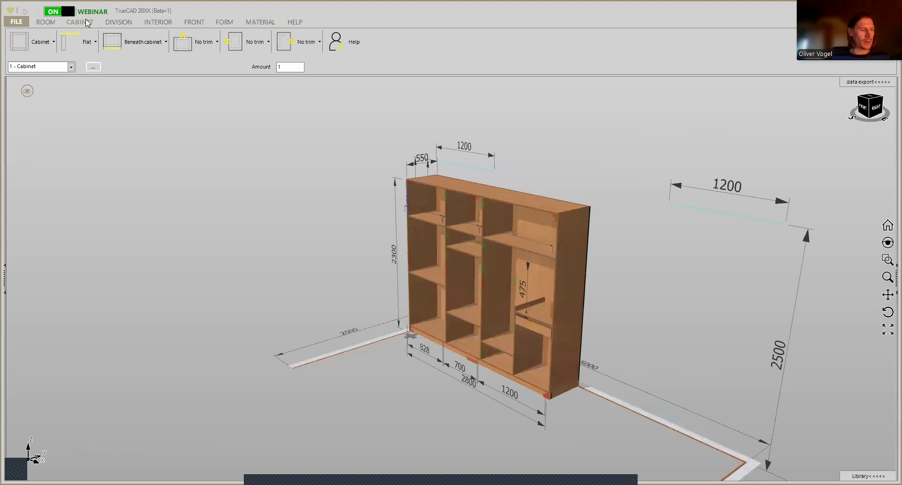
{"action": "left_click", "coordinate": [47, 41]}
{"action": "double_click", "coordinate": [65, 70]}
{"action": "type", "text": "1200"}
{"action": "key", "text": "Tab"}
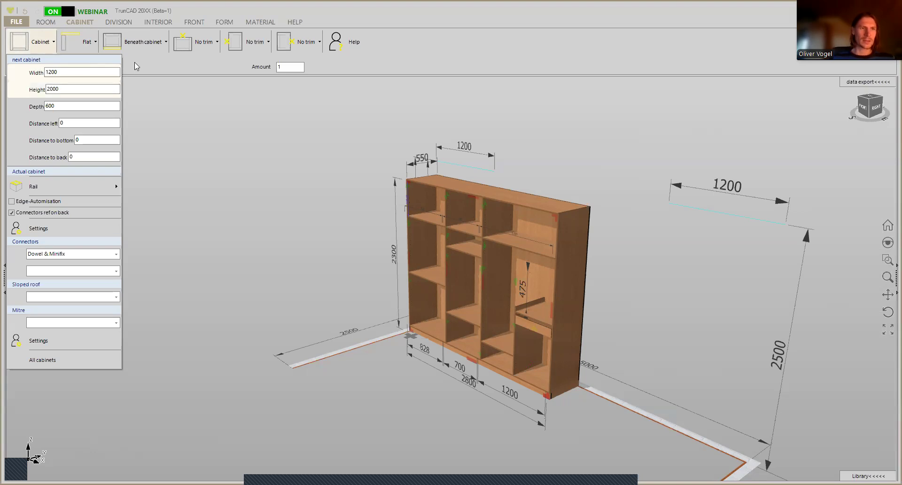
{"action": "type", "text": "2300"}
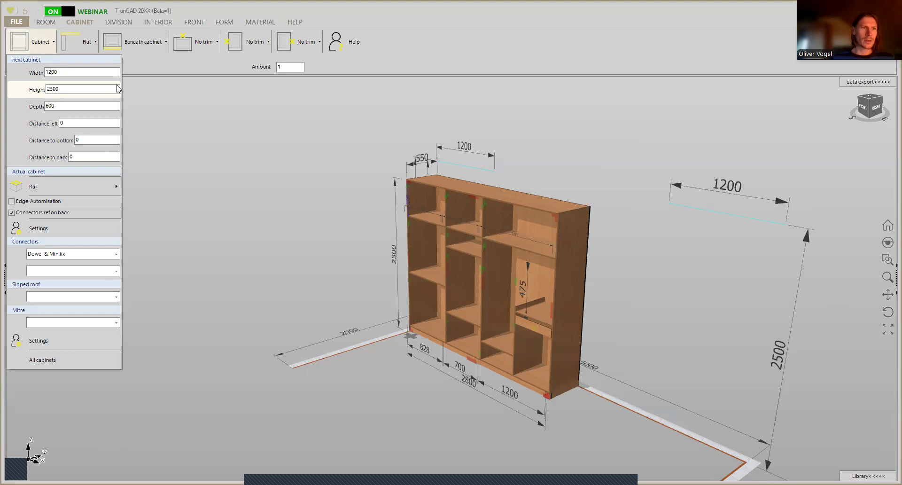
{"action": "key", "text": "Tab"}
{"action": "type", "text": "55"}
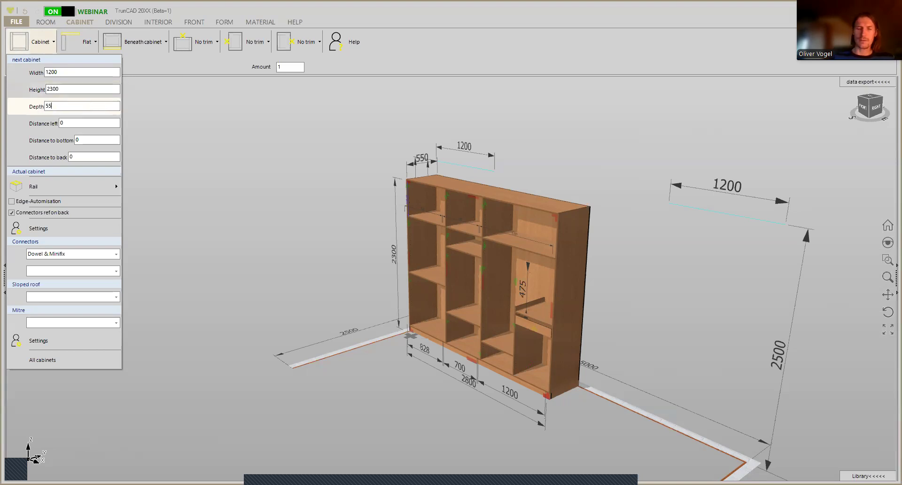
{"action": "type", "text": "0"}
{"action": "left_click", "coordinate": [89, 123]}
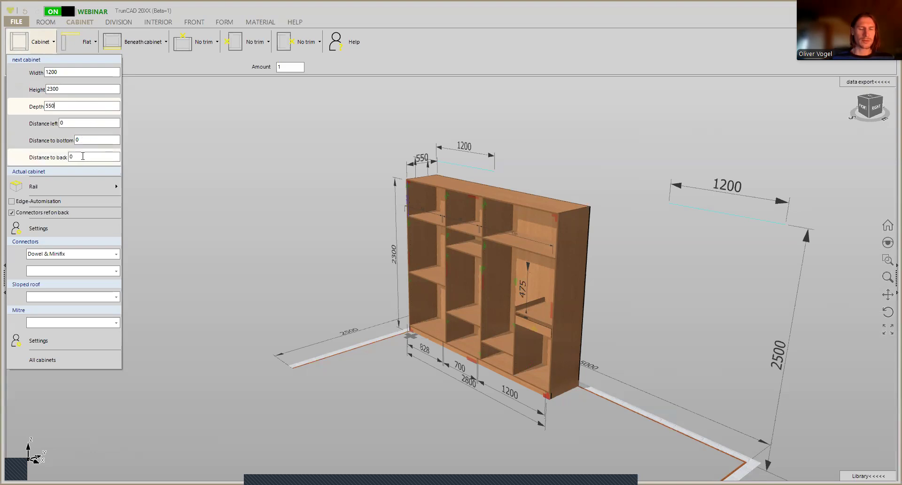
Insert the new cabinet against the 2500 mm wall beside the 828 mm compartment of the main wardrobe.
{"action": "scroll", "coordinate": [329, 373], "scroll_direction": "up", "scroll_amount": 4}
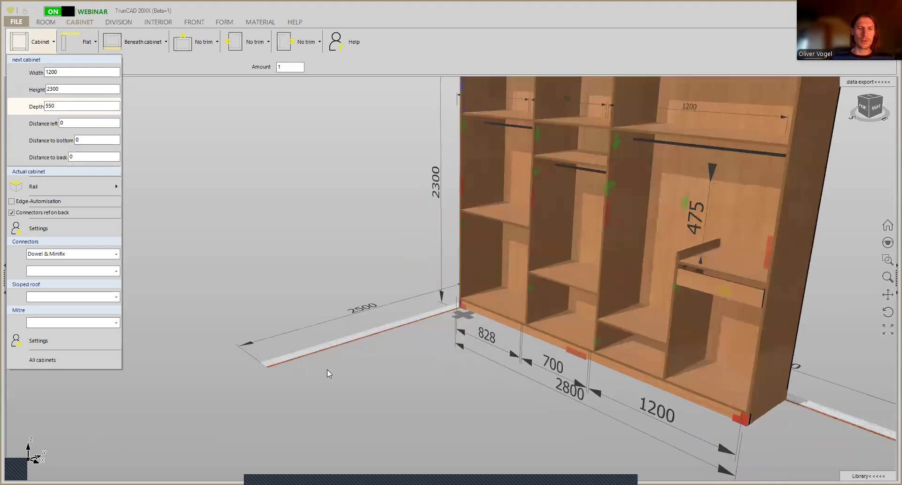
{"action": "scroll", "coordinate": [330, 369], "scroll_direction": "up", "scroll_amount": 2}
{"action": "middle_click_drag", "start_coordinate": [338, 303], "coordinate": [331, 316]}
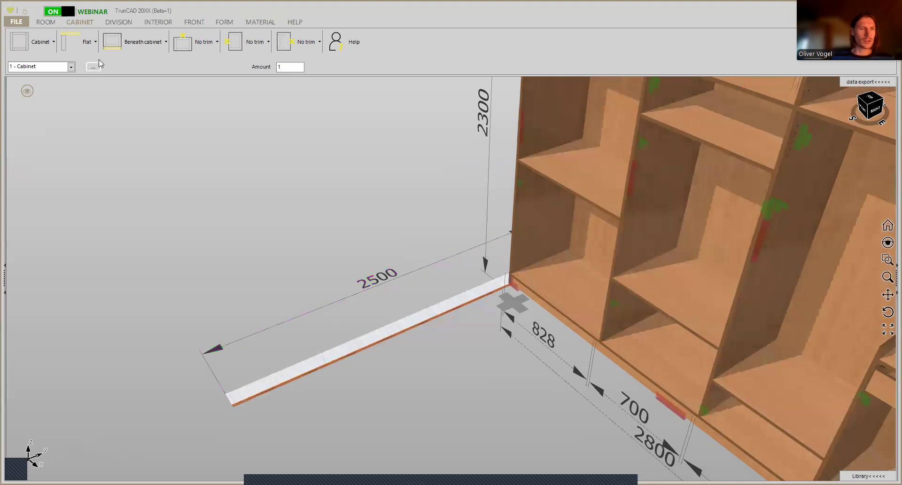
{"action": "left_click", "coordinate": [24, 44]}
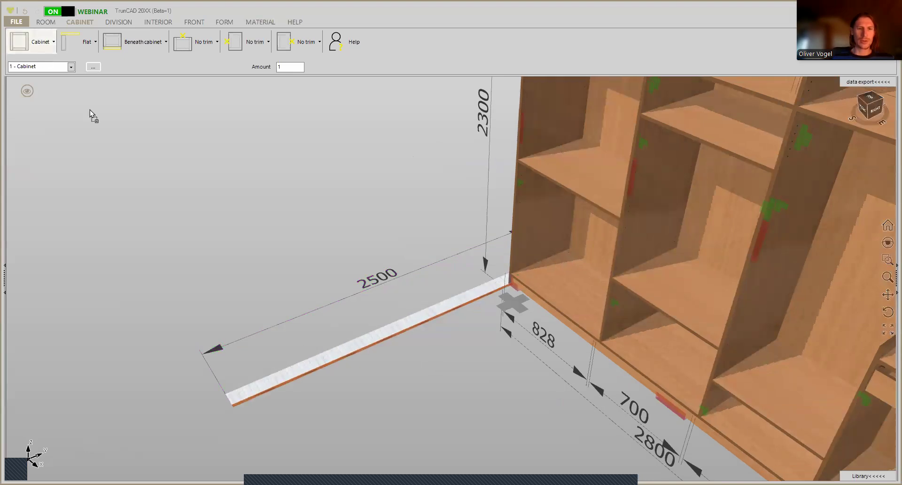
{"action": "left_click", "coordinate": [325, 359]}
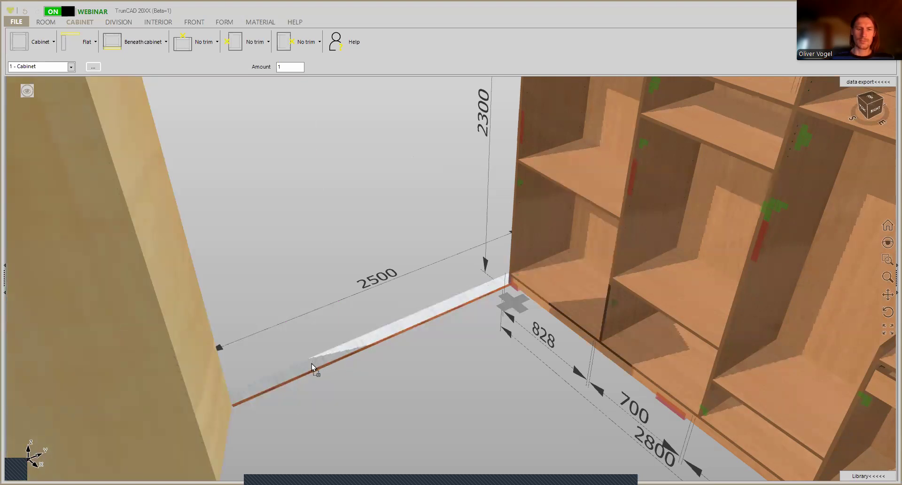
{"action": "left_click", "coordinate": [311, 362]}
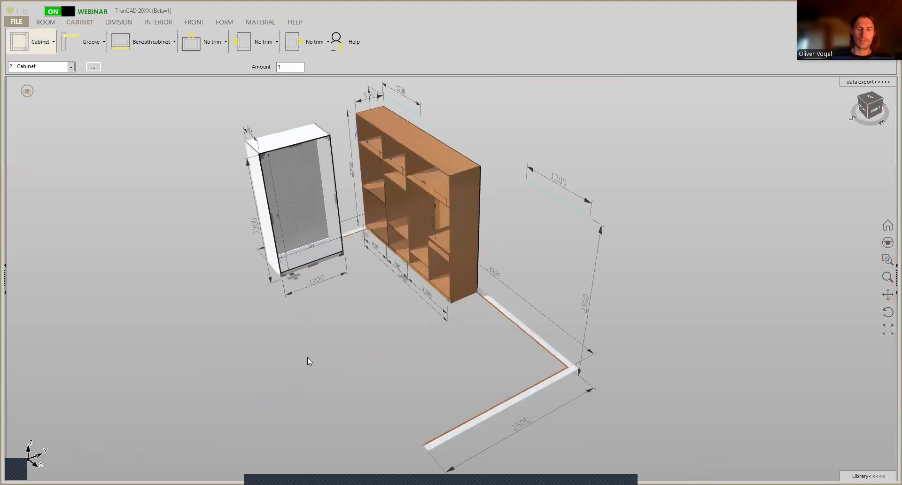
Apply the Egger 1511 Bavarian beech material to the new side cabinet's carcass, back panel and plinth.
{"action": "scroll", "coordinate": [329, 121], "scroll_direction": "up", "scroll_amount": 5}
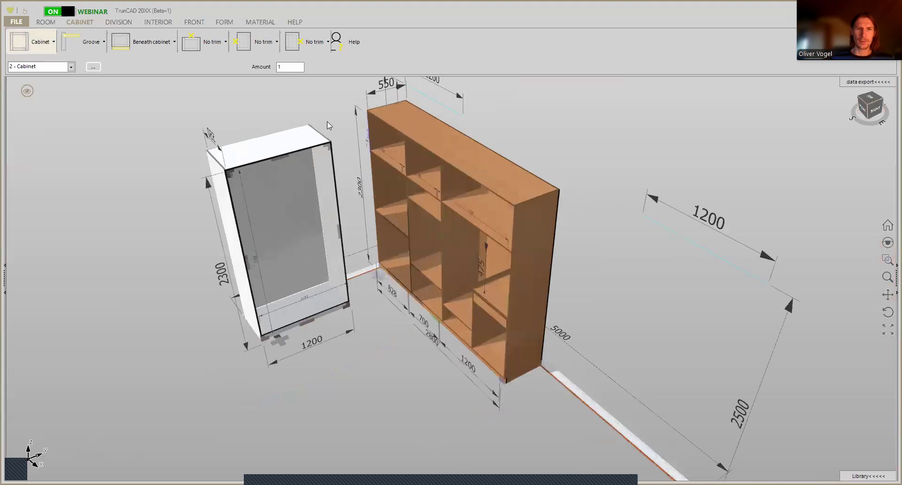
{"action": "middle_click_drag", "start_coordinate": [331, 134], "coordinate": [332, 123]}
{"action": "left_click", "coordinate": [256, 21]}
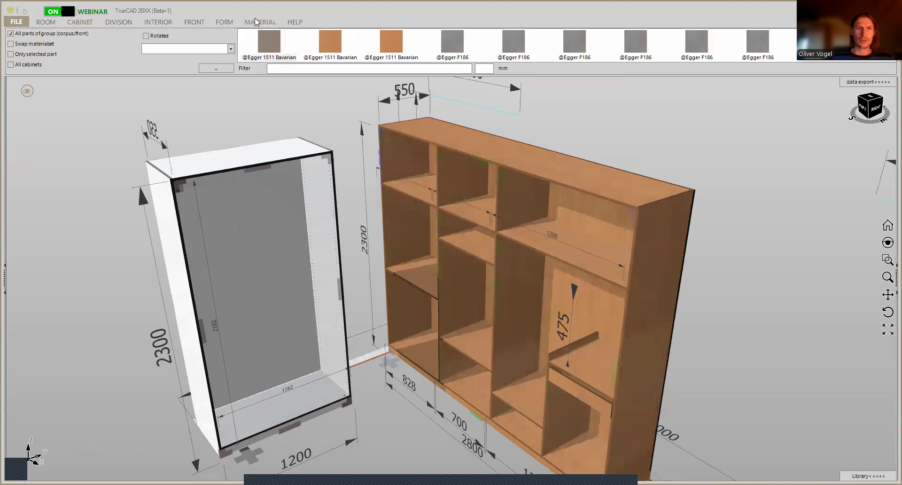
{"action": "left_click", "coordinate": [332, 42]}
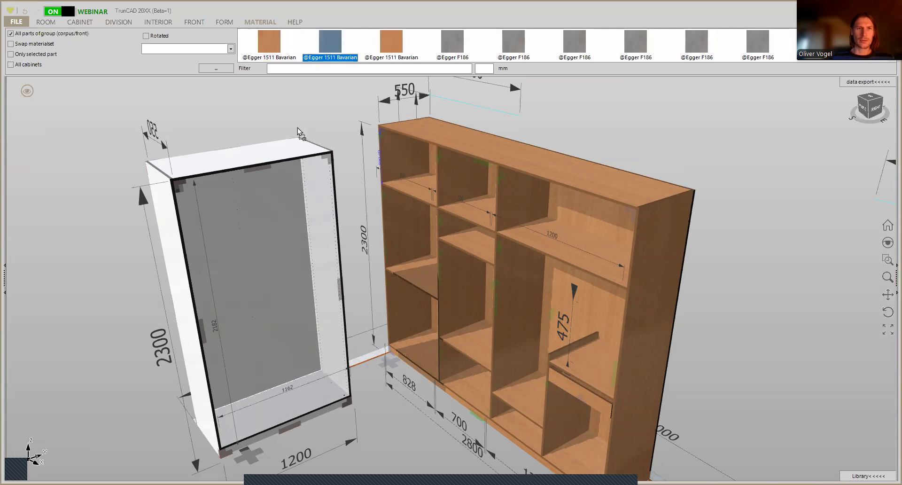
{"action": "left_click", "coordinate": [331, 47]}
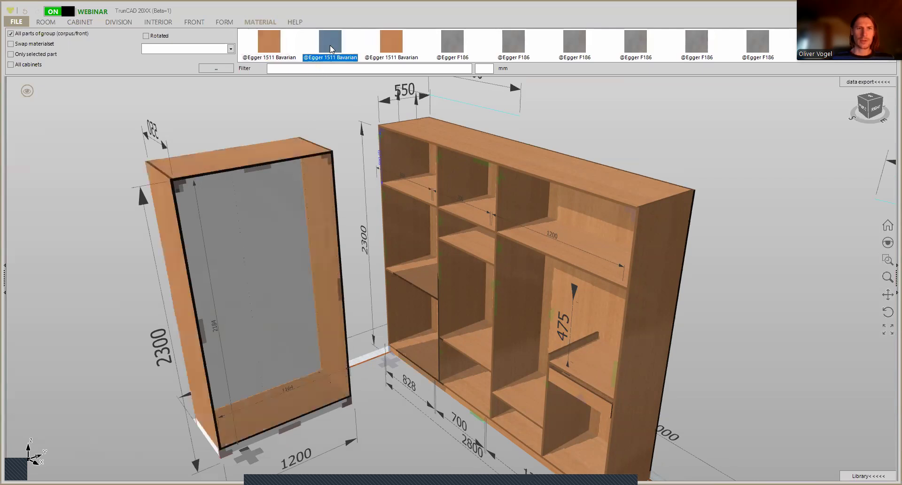
{"action": "middle_click_drag", "start_coordinate": [351, 415], "coordinate": [328, 421]}
{"action": "scroll", "coordinate": [327, 422], "scroll_direction": "up", "scroll_amount": 2}
{"action": "left_click", "coordinate": [330, 45]}
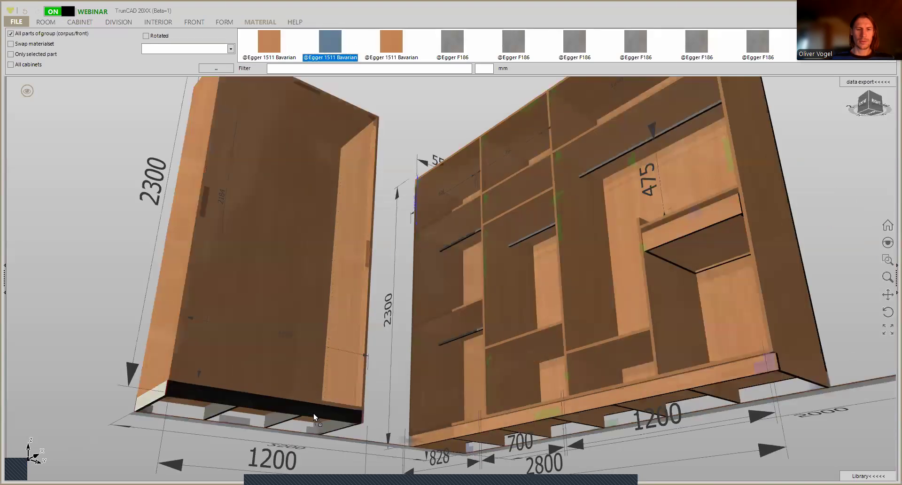
Measure the gap along the wall from the side cabinet's top back corner to the main wardrobe's top front corner.
{"action": "middle_click_drag", "start_coordinate": [397, 302], "coordinate": [390, 265]}
{"action": "middle_click_drag", "start_coordinate": [374, 127], "coordinate": [366, 151]}
{"action": "scroll", "coordinate": [366, 151], "scroll_direction": "up", "scroll_amount": 5}
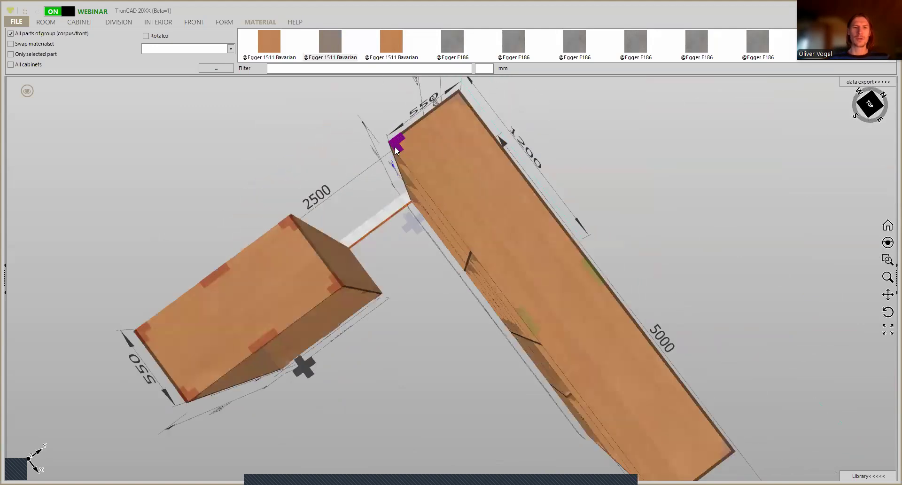
{"action": "scroll", "coordinate": [362, 156], "scroll_direction": "up", "scroll_amount": 2}
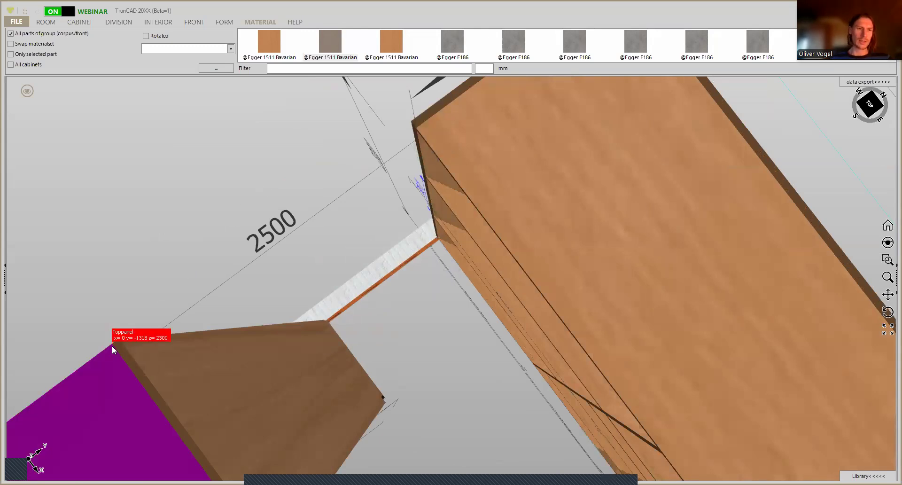
{"action": "scroll", "coordinate": [120, 344], "scroll_direction": "up", "scroll_amount": 1}
{"action": "scroll", "coordinate": [121, 345], "scroll_direction": "up", "scroll_amount": 2}
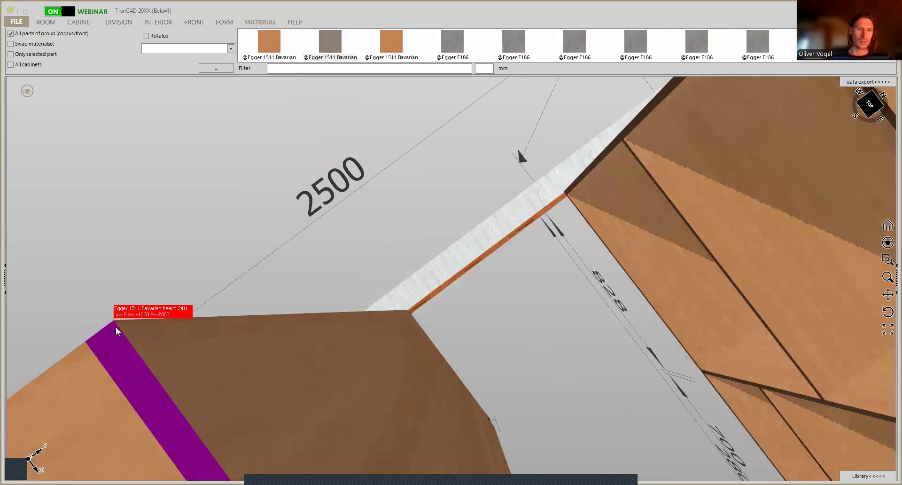
{"action": "left_click", "coordinate": [114, 326]}
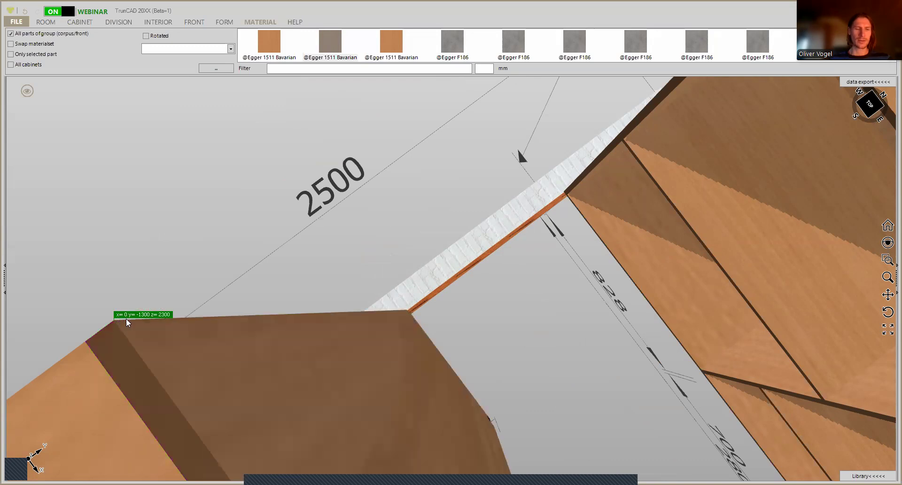
{"action": "scroll", "coordinate": [188, 337], "scroll_direction": "down", "scroll_amount": 1}
{"action": "scroll", "coordinate": [188, 336], "scroll_direction": "down", "scroll_amount": 2}
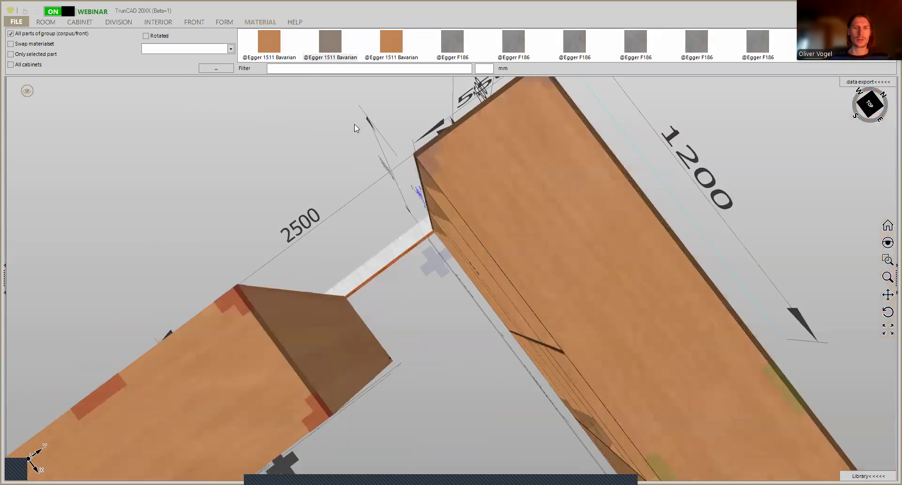
{"action": "scroll", "coordinate": [367, 155], "scroll_direction": "down", "scroll_amount": 1}
{"action": "scroll", "coordinate": [372, 177], "scroll_direction": "up", "scroll_amount": 3}
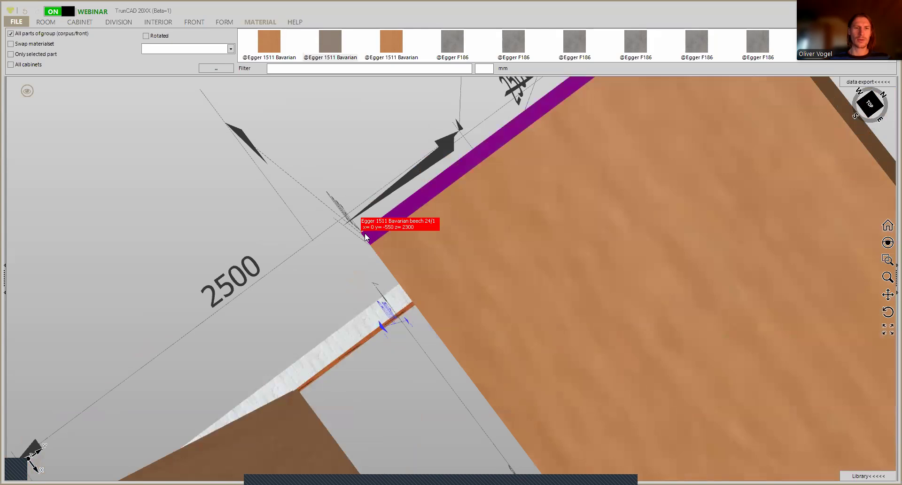
{"action": "scroll", "coordinate": [367, 235], "scroll_direction": "up", "scroll_amount": 2}
{"action": "left_click", "coordinate": [366, 237]}
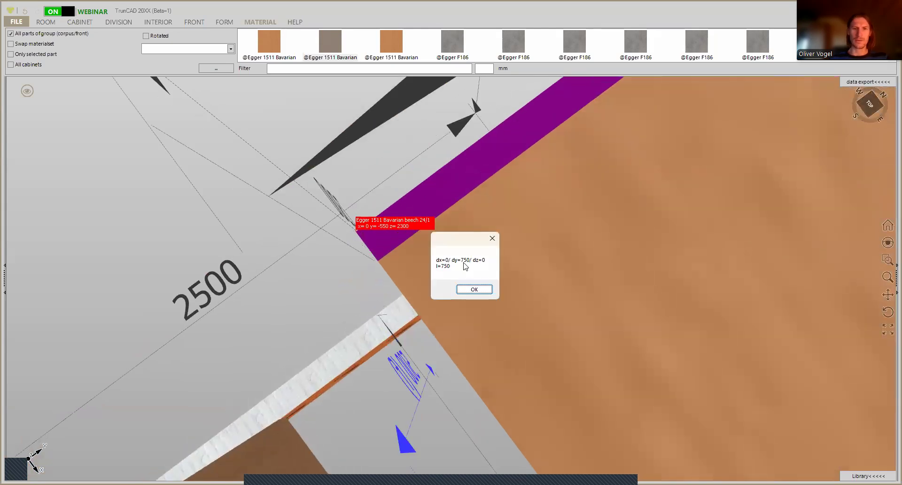
{"action": "left_click", "coordinate": [475, 290]}
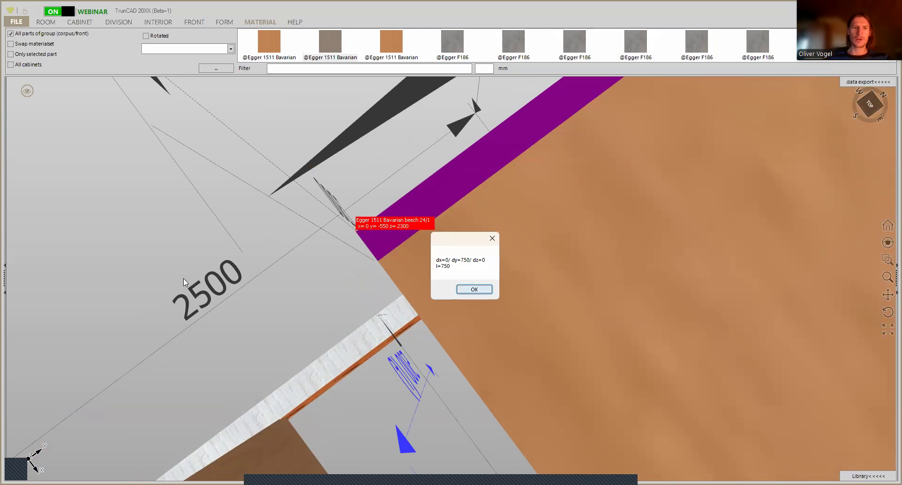
Set the side cabinet's left distance along its wall to 750 mm so it meets the main wardrobe.
{"action": "middle_click_drag", "start_coordinate": [207, 262], "coordinate": [318, 322]}
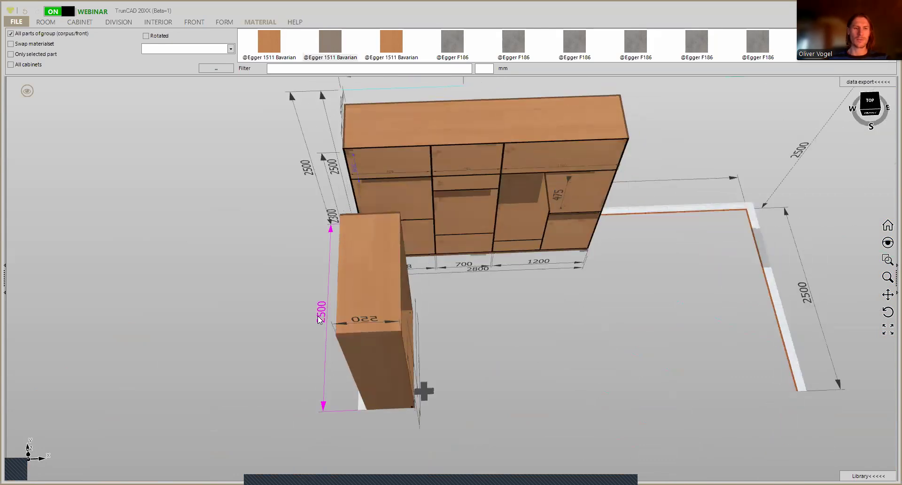
{"action": "middle_click_drag", "start_coordinate": [447, 365], "coordinate": [389, 314]}
{"action": "left_click", "coordinate": [389, 313]}
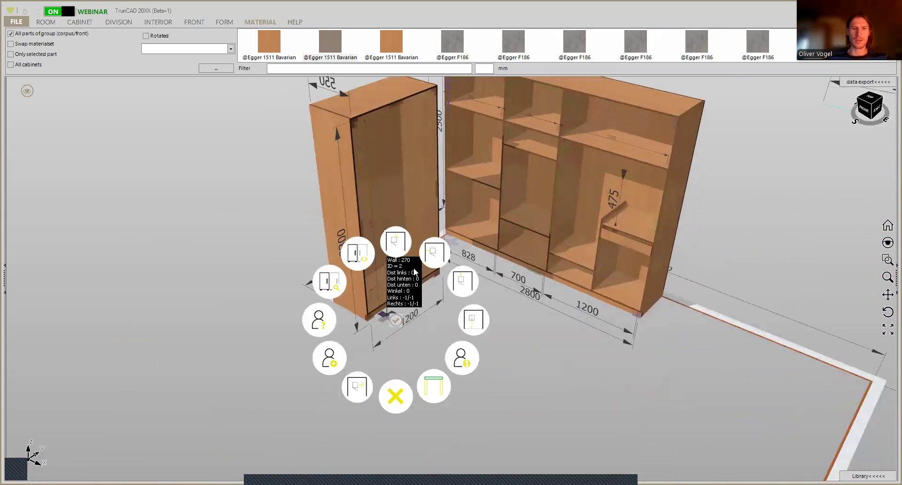
{"action": "left_click", "coordinate": [432, 254]}
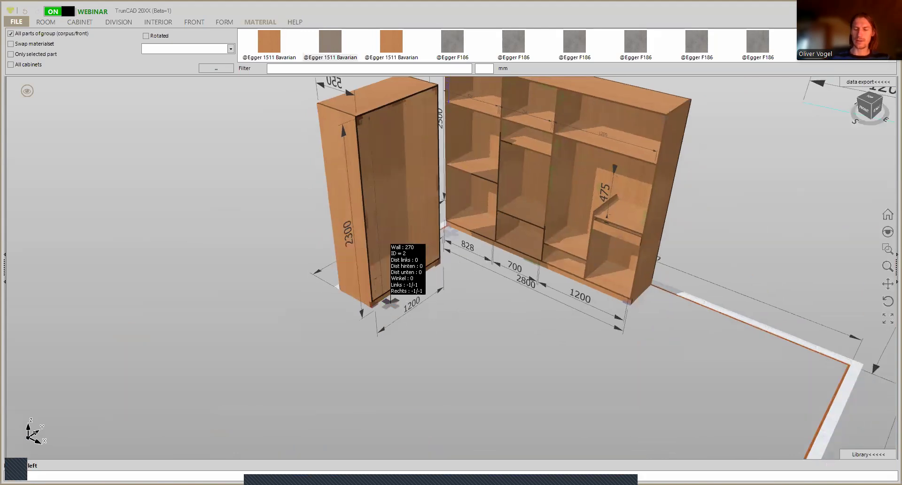
{"action": "left_click", "coordinate": [431, 252]}
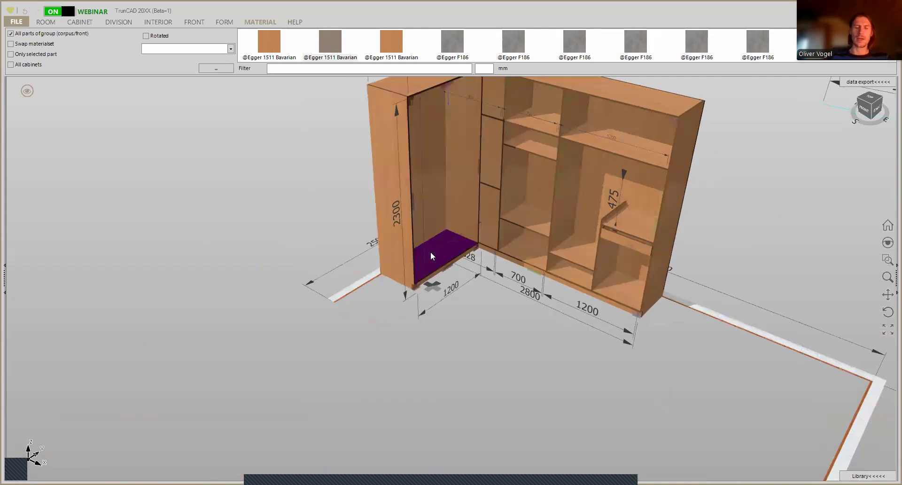
Change the side cabinet's back panel construction to flat with a distance to side of 0.
{"action": "middle_click_drag", "start_coordinate": [443, 254], "coordinate": [438, 336]}
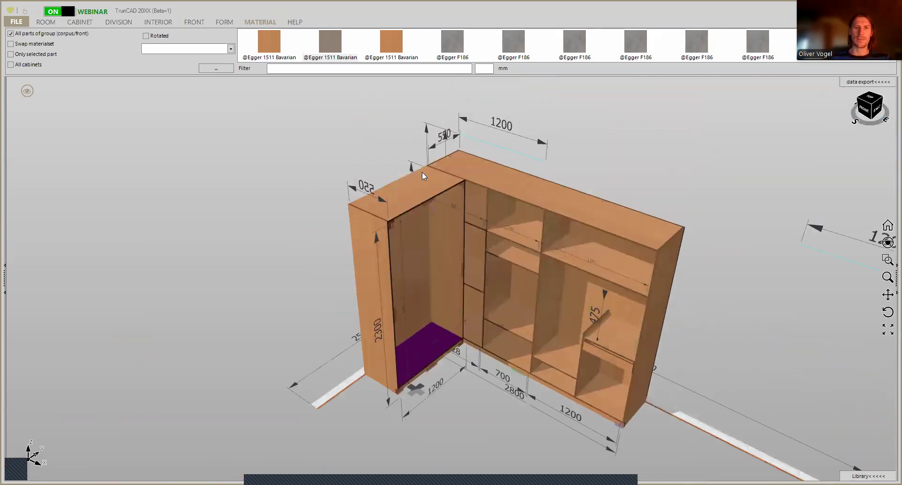
{"action": "scroll", "coordinate": [452, 170], "scroll_direction": "up", "scroll_amount": 5}
{"action": "right_click_drag", "start_coordinate": [520, 230], "coordinate": [249, 230]}
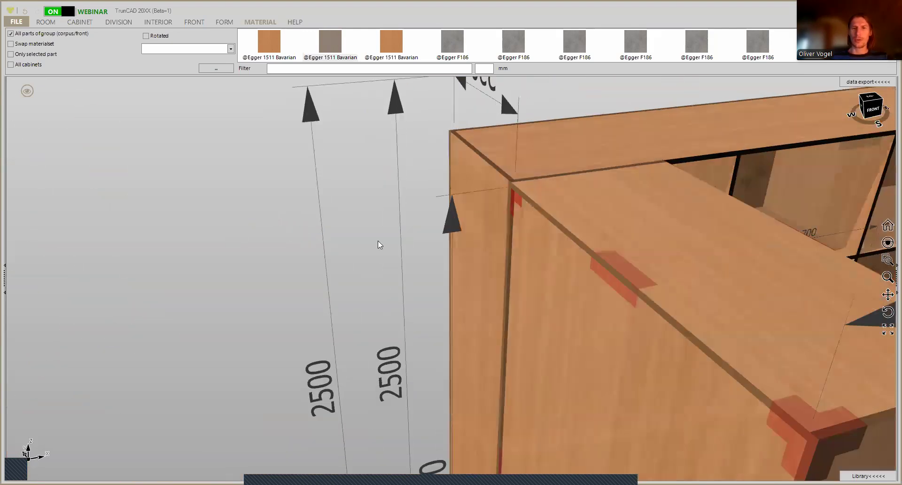
{"action": "scroll", "coordinate": [511, 219], "scroll_direction": "up", "scroll_amount": 4}
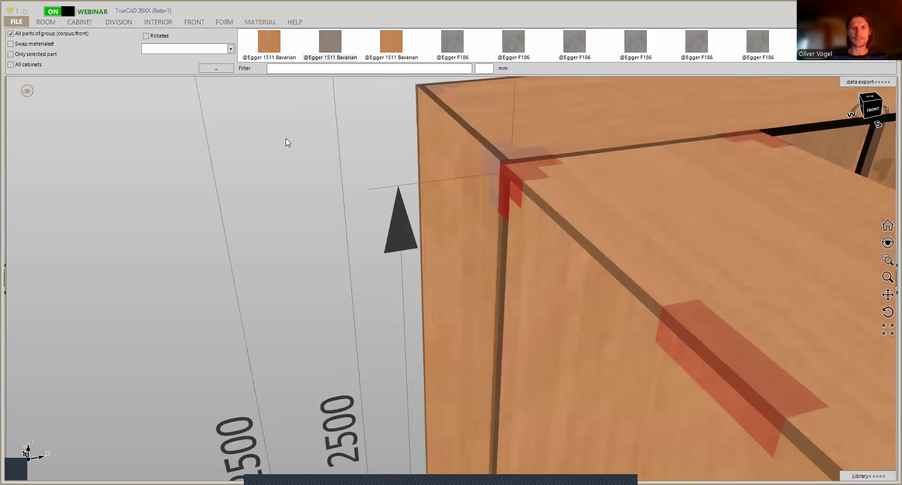
{"action": "left_click", "coordinate": [80, 23]}
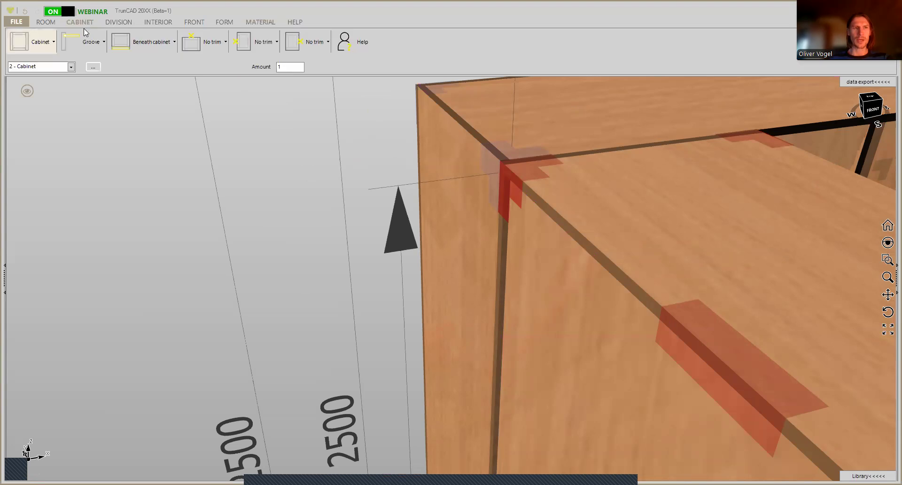
{"action": "left_click", "coordinate": [97, 44]}
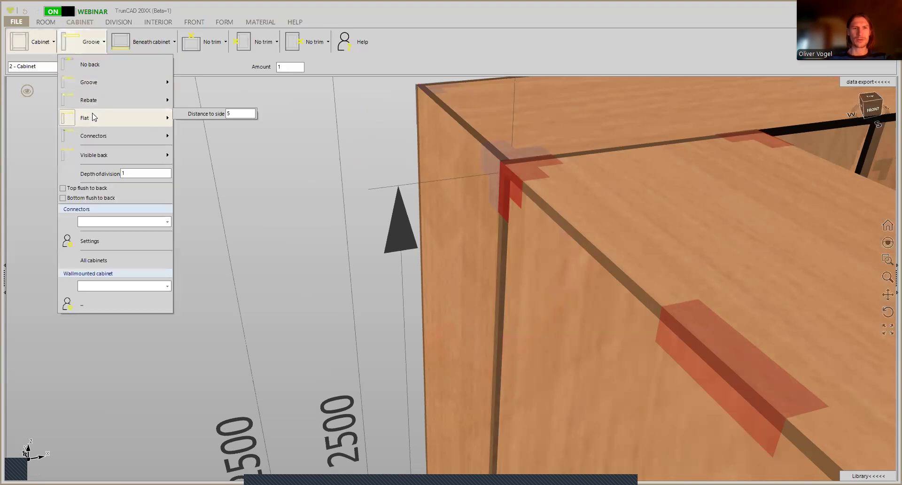
{"action": "left_click", "coordinate": [94, 118]}
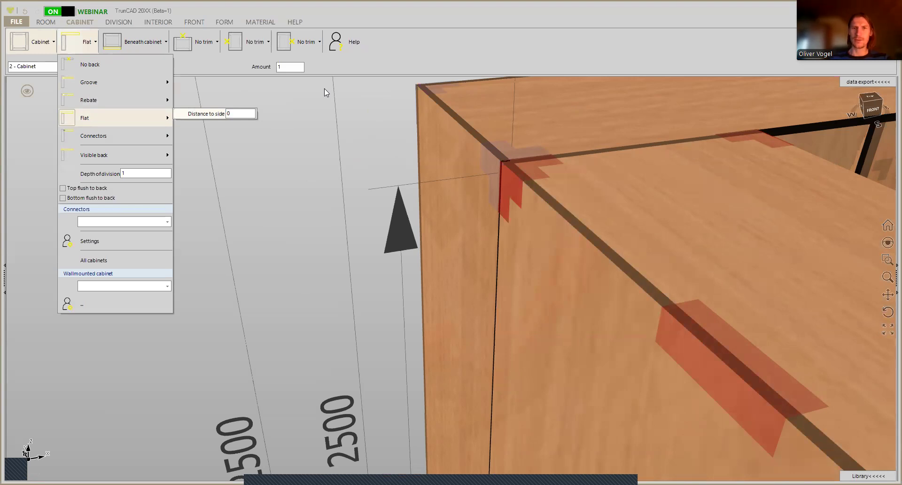
Remove the side cabinet's right side panel where it adjoins the main wardrobe.
{"action": "scroll", "coordinate": [516, 181], "scroll_direction": "down", "scroll_amount": 5}
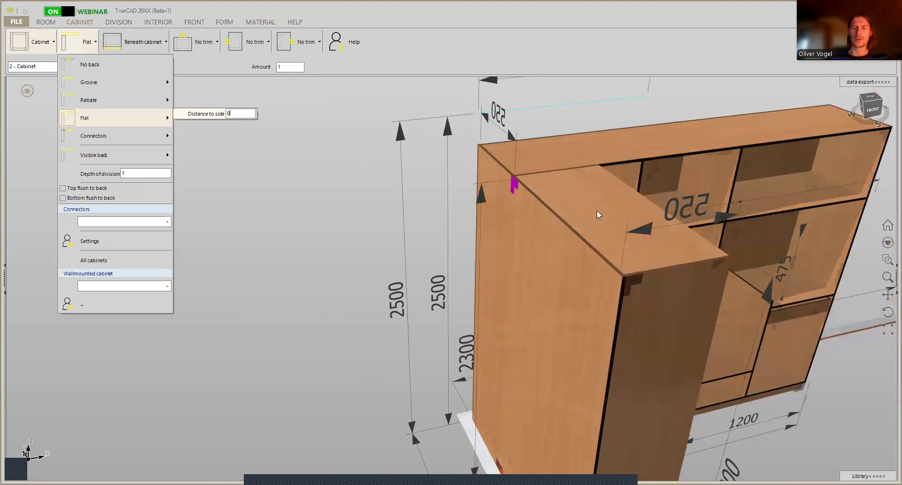
{"action": "middle_click_drag", "start_coordinate": [491, 198], "coordinate": [506, 200]}
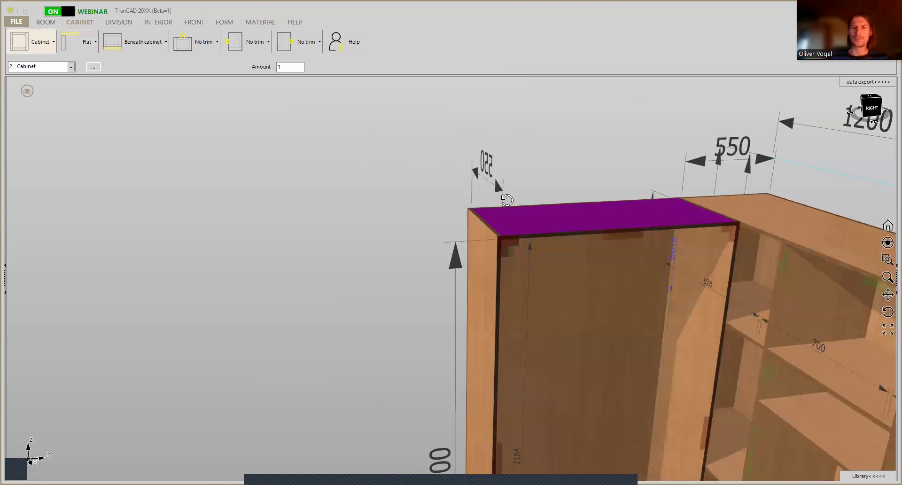
{"action": "scroll", "coordinate": [506, 199], "scroll_direction": "down", "scroll_amount": 3}
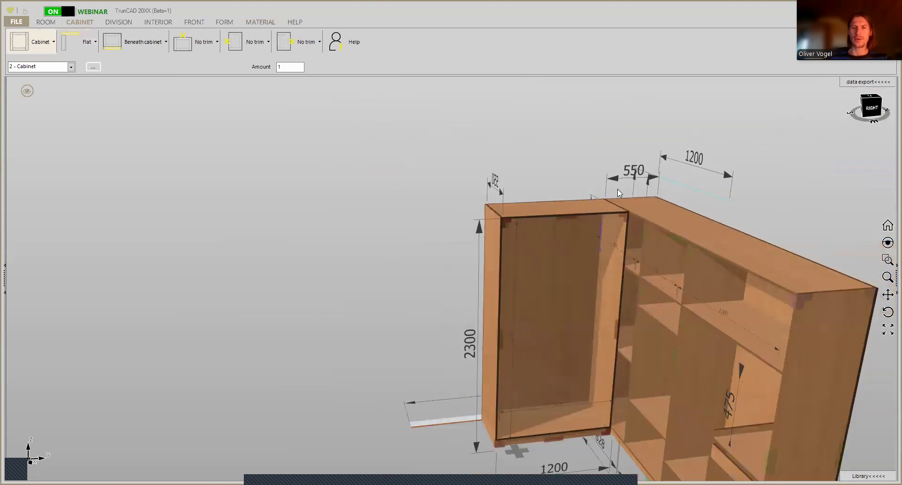
{"action": "scroll", "coordinate": [618, 189], "scroll_direction": "up", "scroll_amount": 5}
{"action": "scroll", "coordinate": [640, 284], "scroll_direction": "up", "scroll_amount": 4}
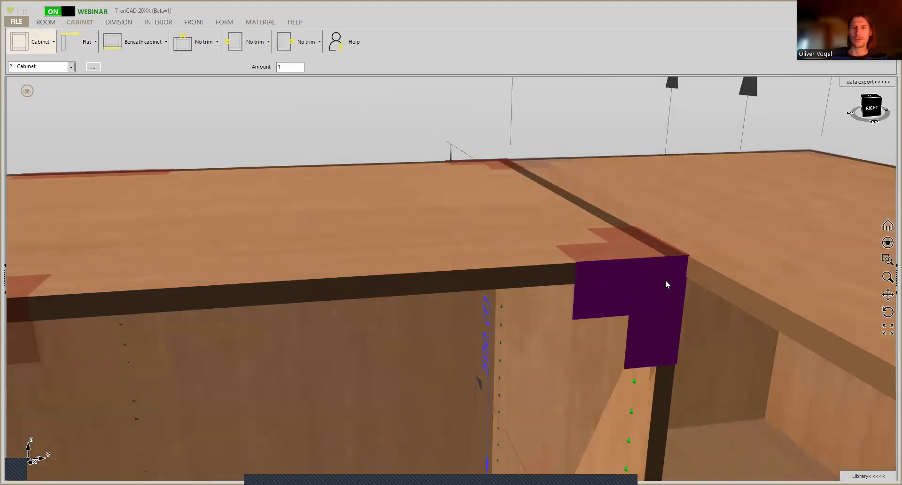
{"action": "scroll", "coordinate": [664, 292], "scroll_direction": "down", "scroll_amount": 5}
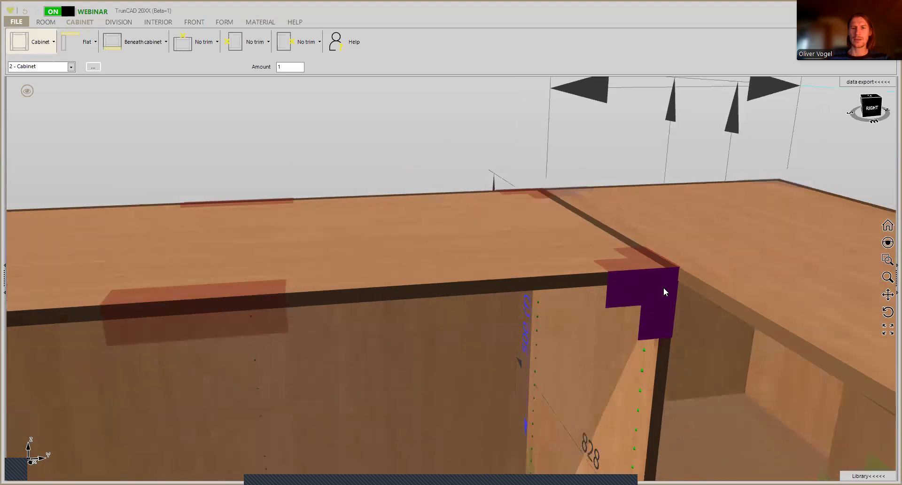
{"action": "right_click", "coordinate": [631, 256]}
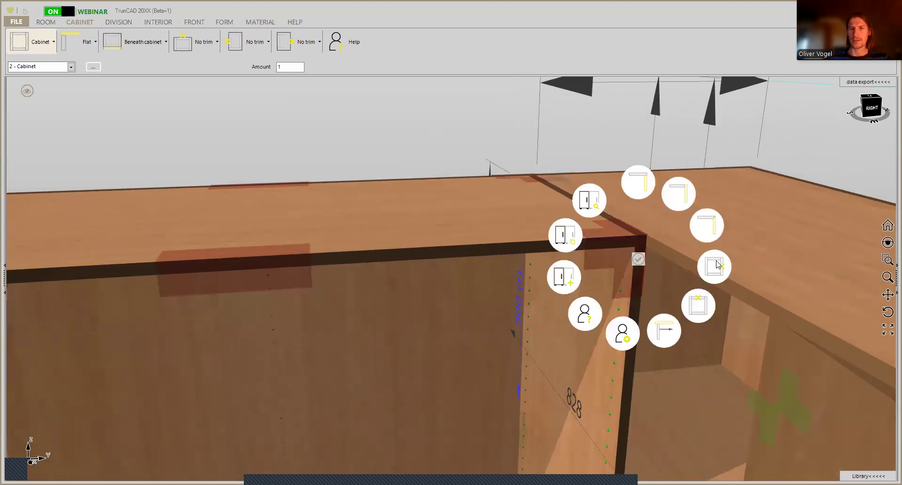
{"action": "left_click", "coordinate": [717, 264]}
Set the side cabinet's top right corner joint to horizontals passing, so the top panel reaches the main wardrobe.
{"action": "scroll", "coordinate": [540, 178], "scroll_direction": "up", "scroll_amount": 5}
{"action": "scroll", "coordinate": [554, 221], "scroll_direction": "down", "scroll_amount": 5}
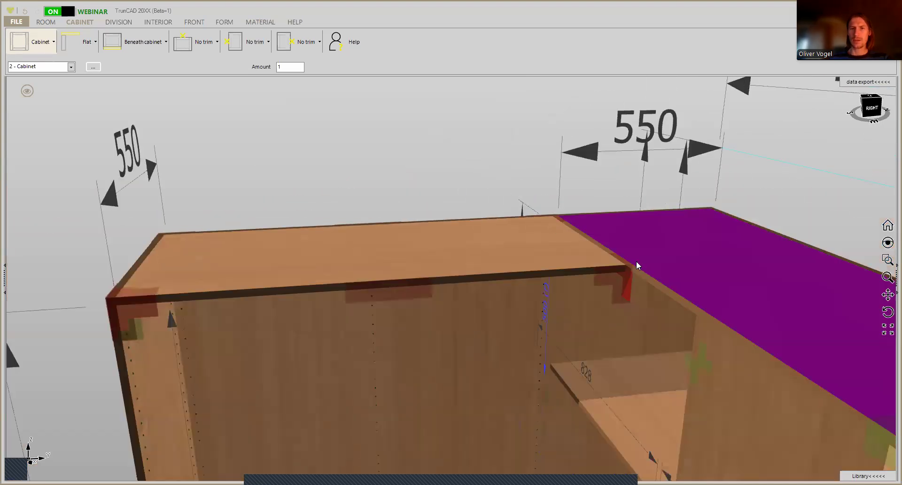
{"action": "scroll", "coordinate": [636, 260], "scroll_direction": "up", "scroll_amount": 4}
{"action": "scroll", "coordinate": [622, 261], "scroll_direction": "up", "scroll_amount": 2}
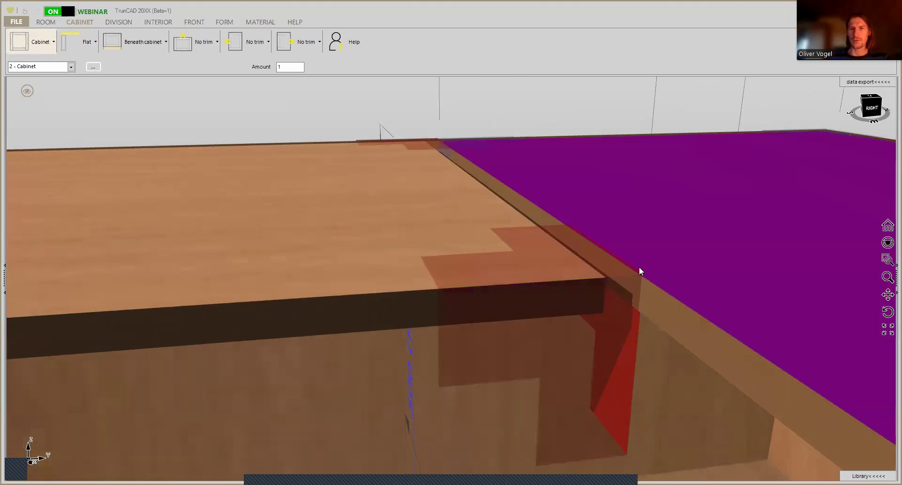
{"action": "left_click", "coordinate": [590, 315]}
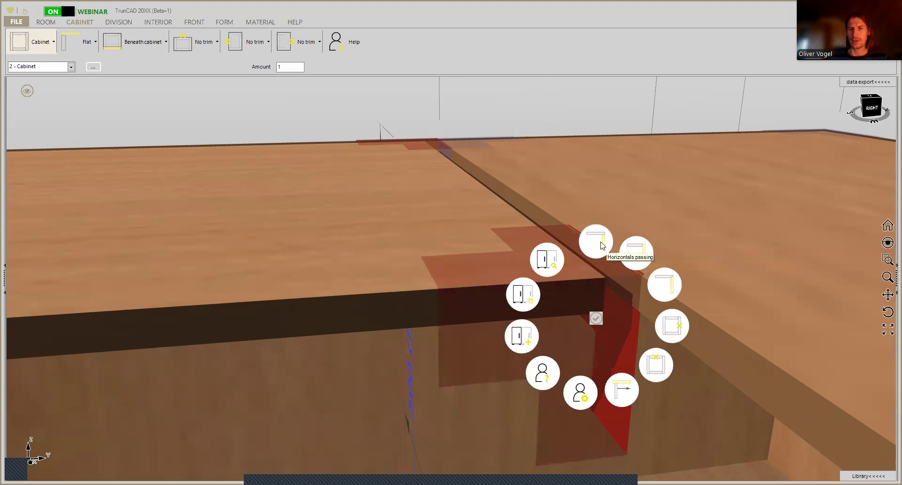
{"action": "left_click", "coordinate": [601, 242]}
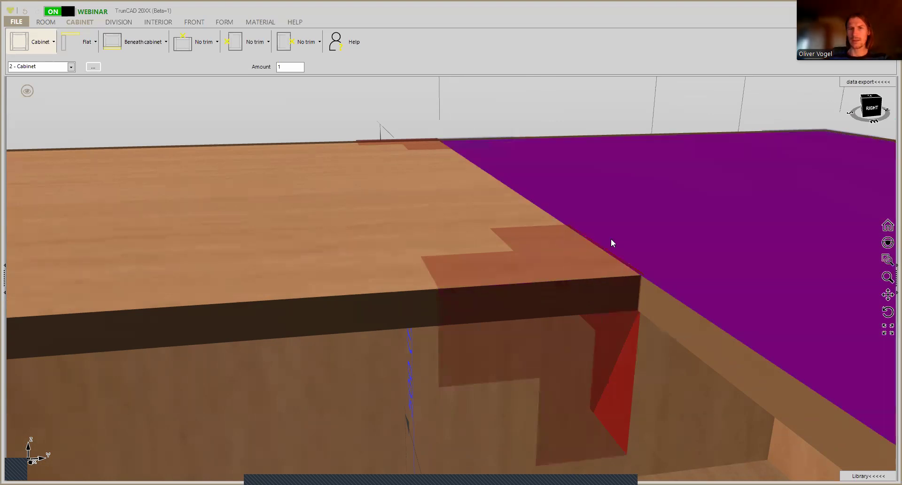
Make the horizontal panel pass at the side cabinet's bottom right corner, extending the bottom panel to the main wardrobe.
{"action": "scroll", "coordinate": [613, 239], "scroll_direction": "down", "scroll_amount": 6}
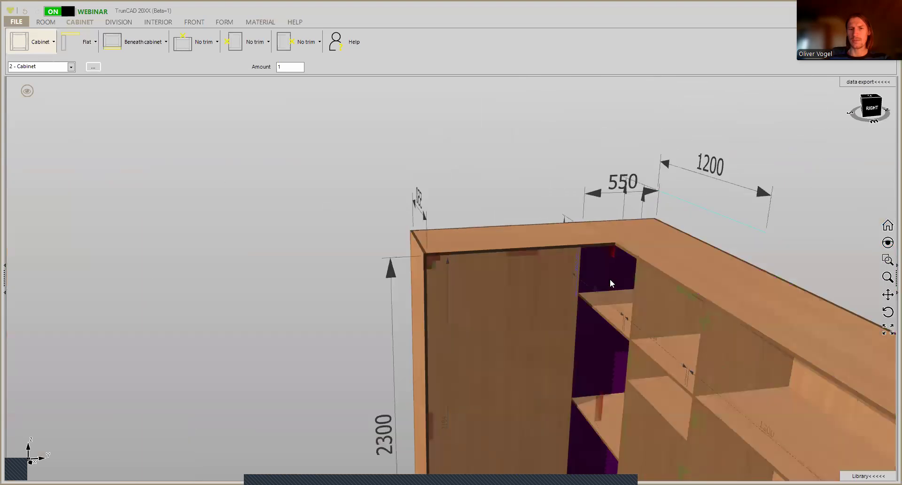
{"action": "middle_click_drag", "start_coordinate": [610, 279], "coordinate": [611, 173]}
{"action": "middle_click_drag", "start_coordinate": [598, 407], "coordinate": [588, 264]}
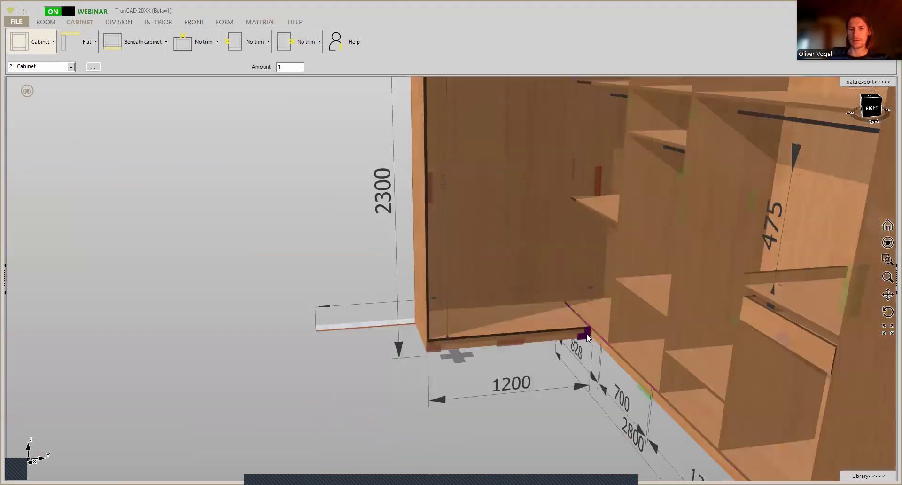
{"action": "scroll", "coordinate": [588, 334], "scroll_direction": "up", "scroll_amount": 6}
{"action": "scroll", "coordinate": [587, 333], "scroll_direction": "up", "scroll_amount": 5}
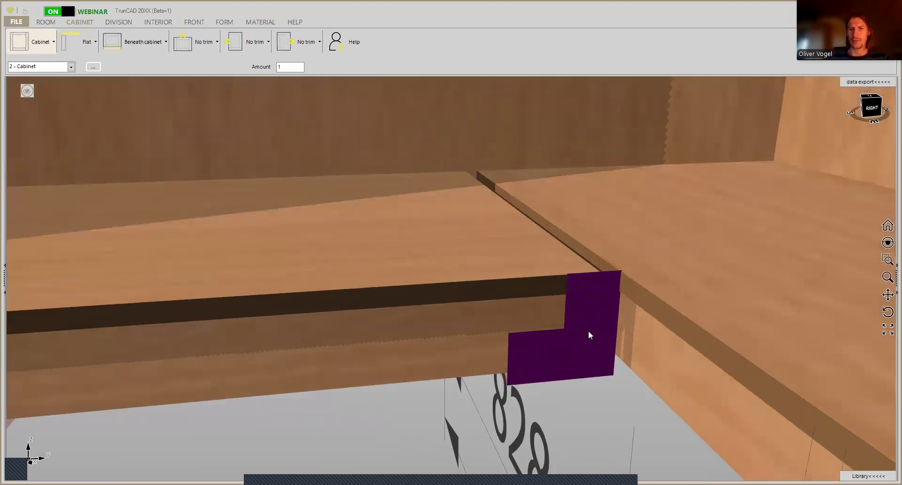
{"action": "left_click", "coordinate": [589, 334]}
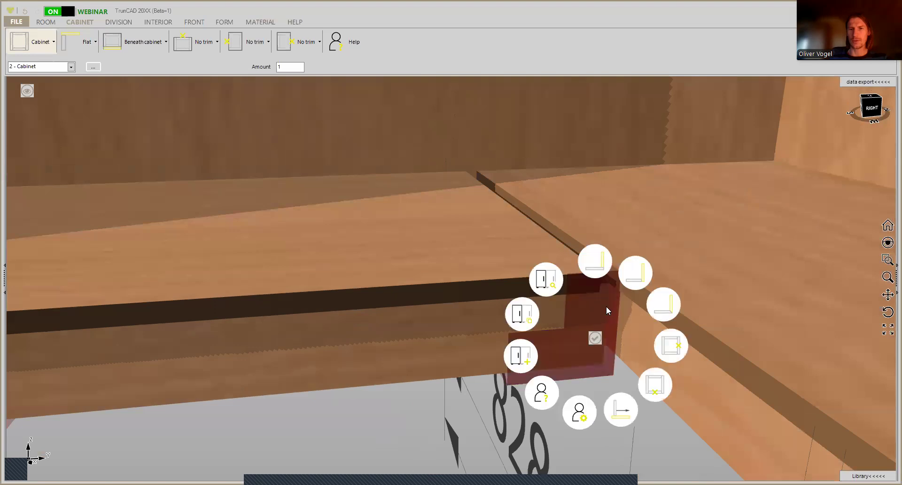
{"action": "left_click", "coordinate": [599, 272]}
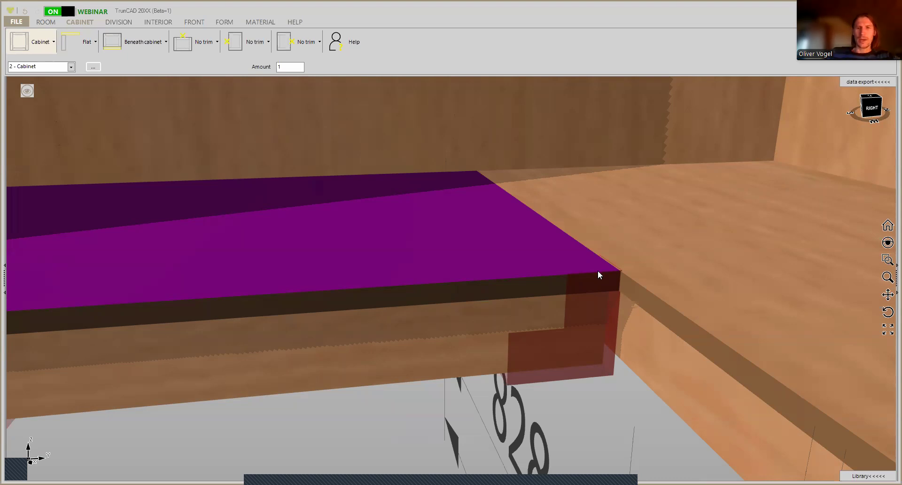
Examine the rear top corner where the side cabinet's back panel meets the main wardrobe.
{"action": "scroll", "coordinate": [598, 272], "scroll_direction": "down", "scroll_amount": 5}
{"action": "scroll", "coordinate": [599, 267], "scroll_direction": "down", "scroll_amount": 3}
{"action": "middle_click_drag", "start_coordinate": [602, 376], "coordinate": [629, 235], "text": "ctrl"}
{"action": "scroll", "coordinate": [604, 374], "scroll_direction": "down", "scroll_amount": 5}
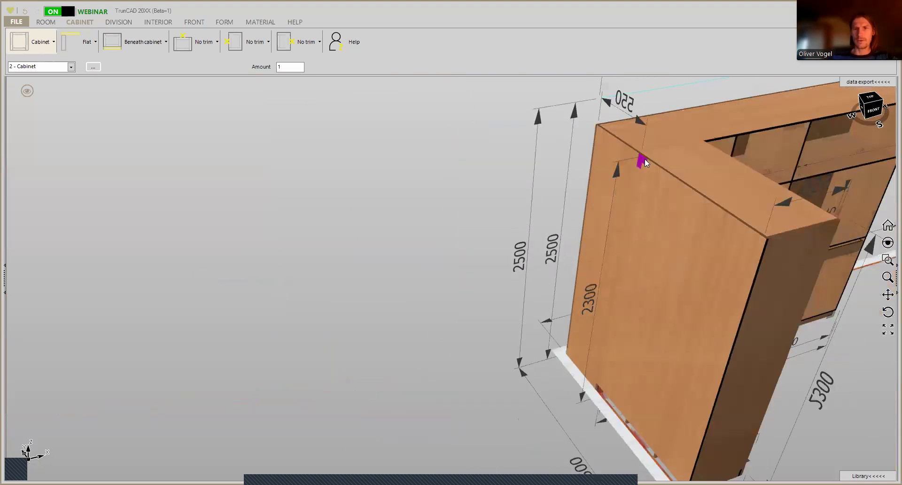
{"action": "scroll", "coordinate": [644, 158], "scroll_direction": "up", "scroll_amount": 10}
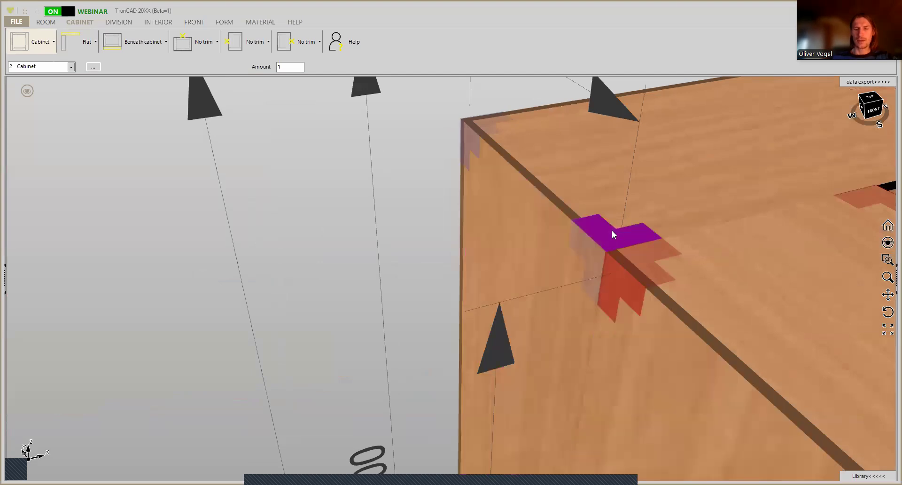
{"action": "scroll", "coordinate": [612, 233], "scroll_direction": "up", "scroll_amount": 5}
{"action": "mouse_move", "coordinate": [622, 280]}
{"action": "middle_mouse_down"}
{"action": "mouse_move", "coordinate": [616, 269]}
{"action": "mouse_move", "coordinate": [675, 266]}
{"action": "mouse_move", "coordinate": [757, 298]}
{"action": "middle_mouse_up"}
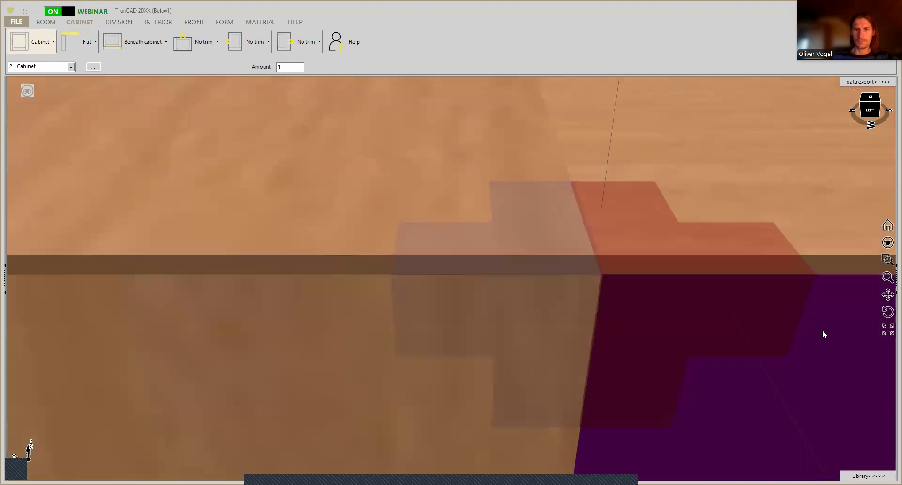
{"action": "scroll", "coordinate": [823, 329], "scroll_direction": "down", "scroll_amount": 3}
{"action": "middle_click_drag", "start_coordinate": [822, 329], "coordinate": [696, 297]}
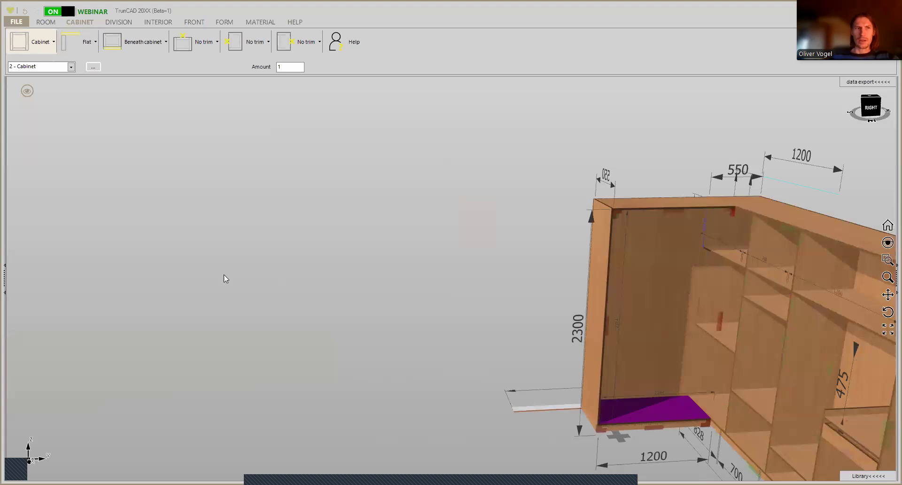
Divide the side cabinet's interior with one vertical partition.
{"action": "middle_click_drag", "start_coordinate": [620, 318], "coordinate": [472, 292], "text": "ctrl"}
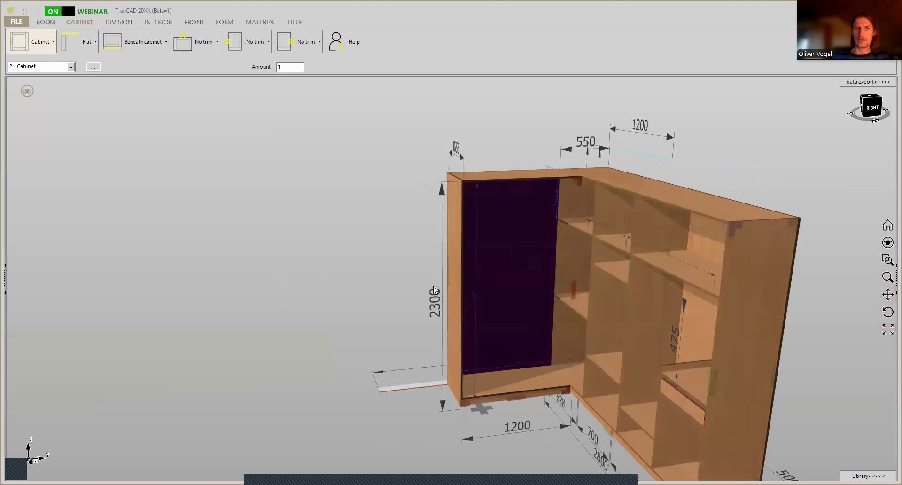
{"action": "left_click", "coordinate": [117, 22]}
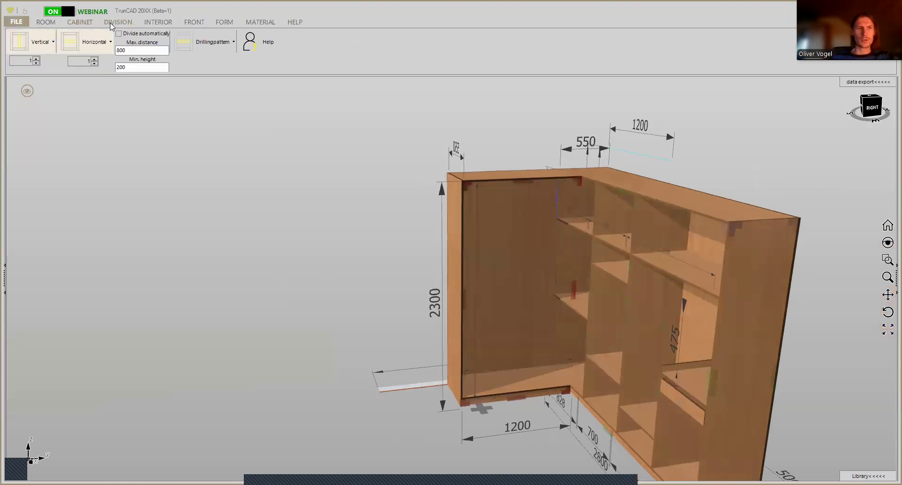
{"action": "left_click", "coordinate": [27, 45]}
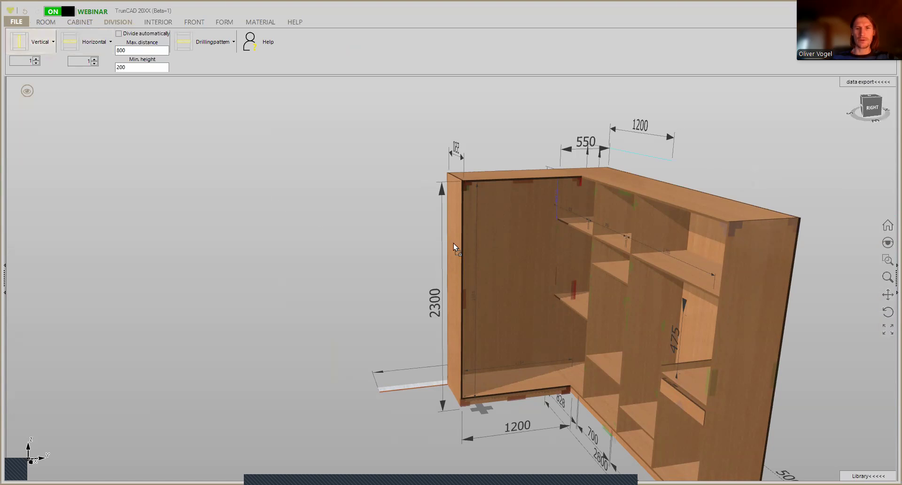
{"action": "left_click", "coordinate": [493, 266]}
Set the width of the side cabinet's left compartment to 800 mm.
{"action": "scroll", "coordinate": [518, 423], "scroll_direction": "up", "scroll_amount": 5}
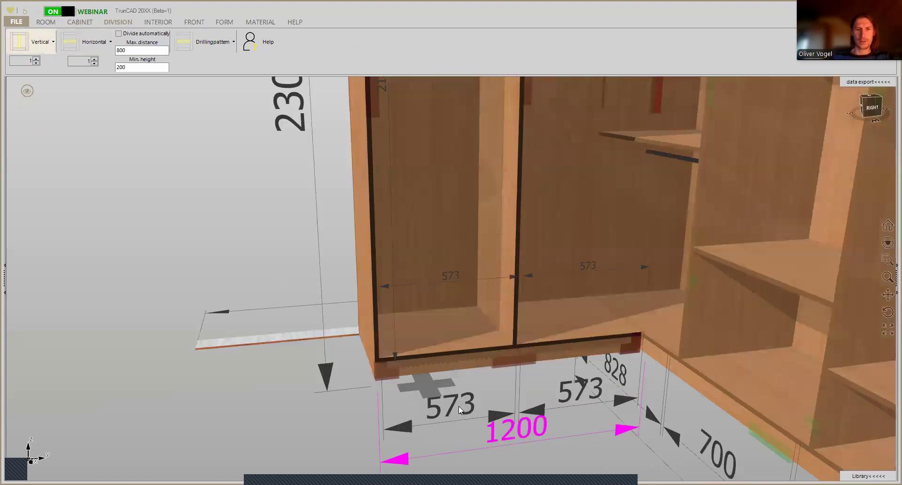
{"action": "left_click", "coordinate": [411, 424]}
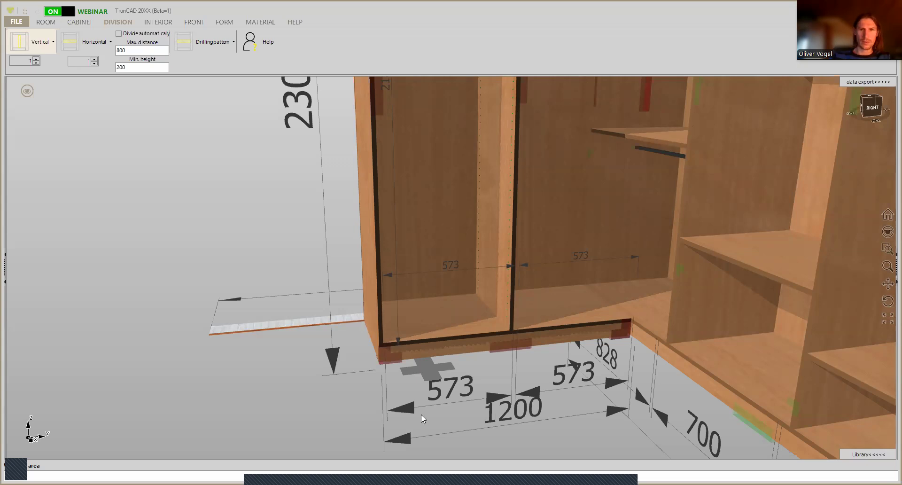
{"action": "type", "text": "800"}
{"action": "key", "text": "Return"}
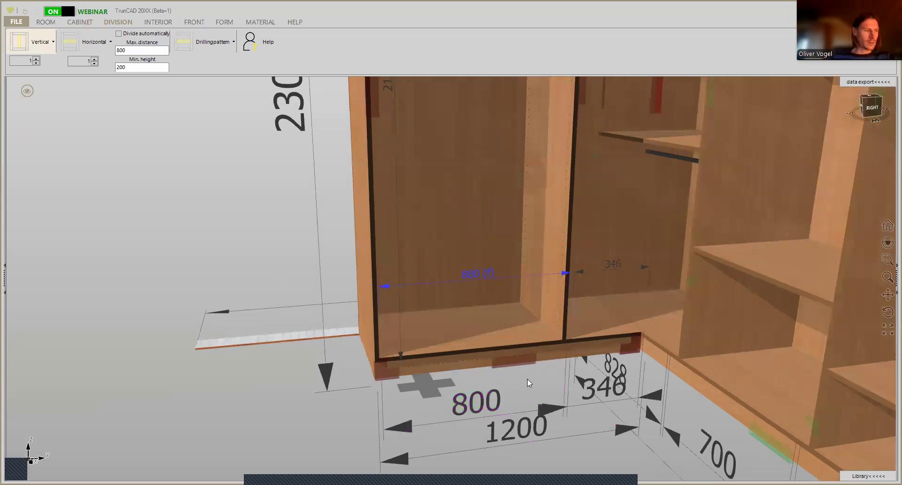
Divide the side cabinet's left and right compartments with one horizontal shelf each.
{"action": "scroll", "coordinate": [527, 379], "scroll_direction": "down", "scroll_amount": 5}
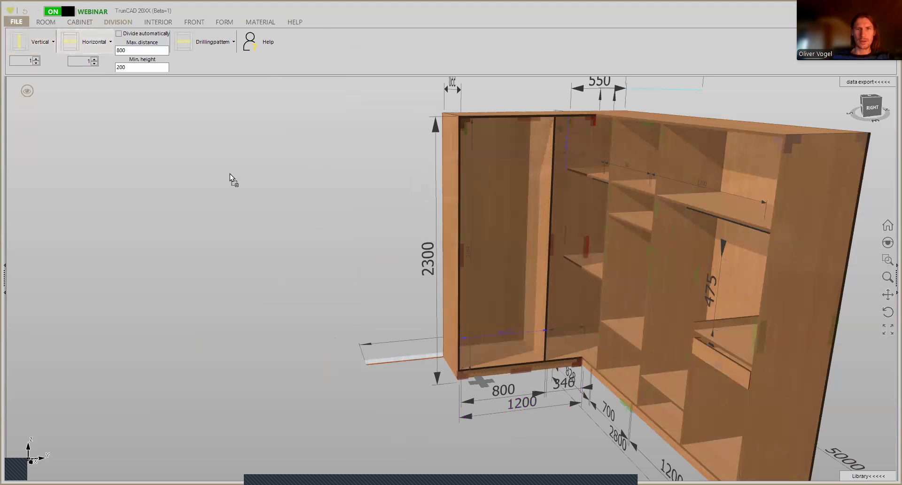
{"action": "left_click", "coordinate": [506, 232]}
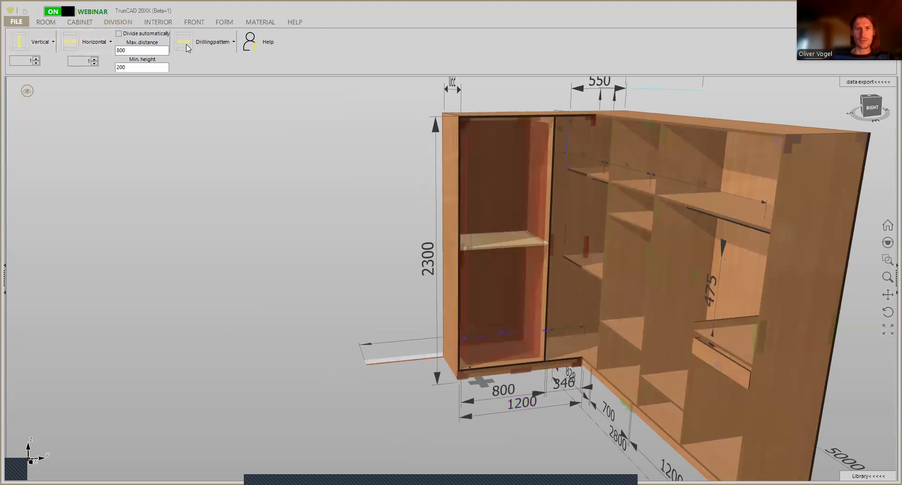
{"action": "left_click", "coordinate": [569, 215]}
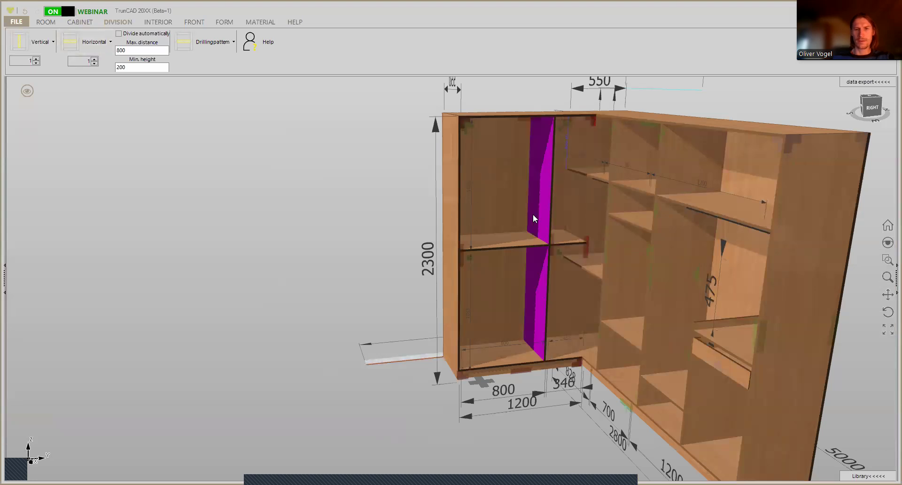
Set the height of the side cabinet's upper right and upper left compartments to 500 mm.
{"action": "scroll", "coordinate": [484, 130], "scroll_direction": "up", "scroll_amount": 3}
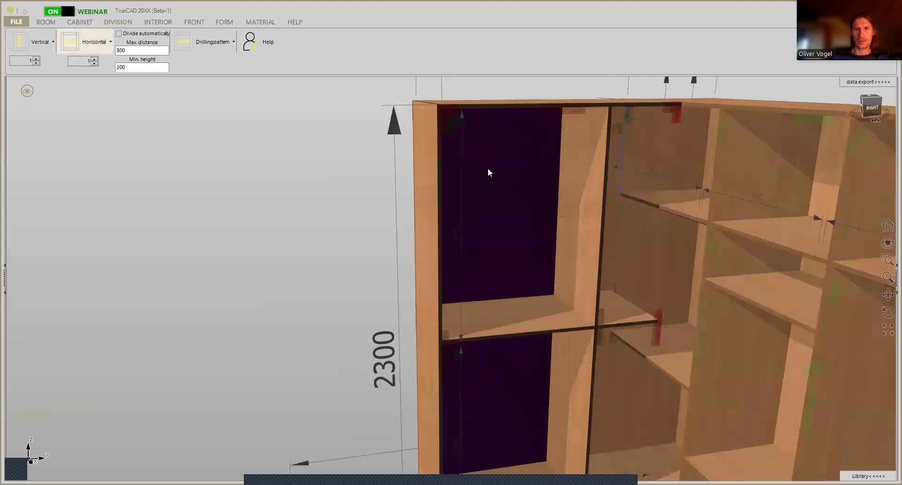
{"action": "scroll", "coordinate": [600, 193], "scroll_direction": "down", "scroll_amount": 3}
{"action": "middle_click_drag", "start_coordinate": [617, 186], "coordinate": [552, 218]}
{"action": "scroll", "coordinate": [593, 190], "scroll_direction": "up", "scroll_amount": 1}
{"action": "scroll", "coordinate": [545, 160], "scroll_direction": "up", "scroll_amount": 3}
{"action": "scroll", "coordinate": [545, 162], "scroll_direction": "down", "scroll_amount": 1}
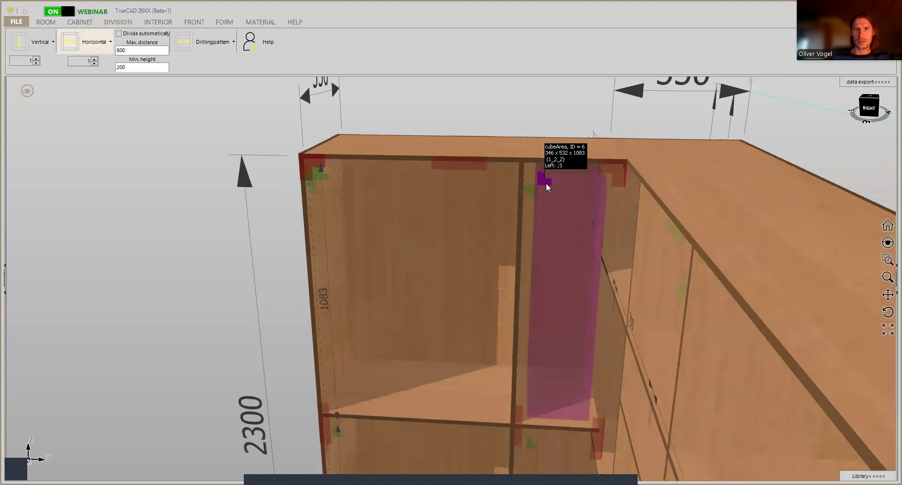
{"action": "right_click", "coordinate": [547, 184]}
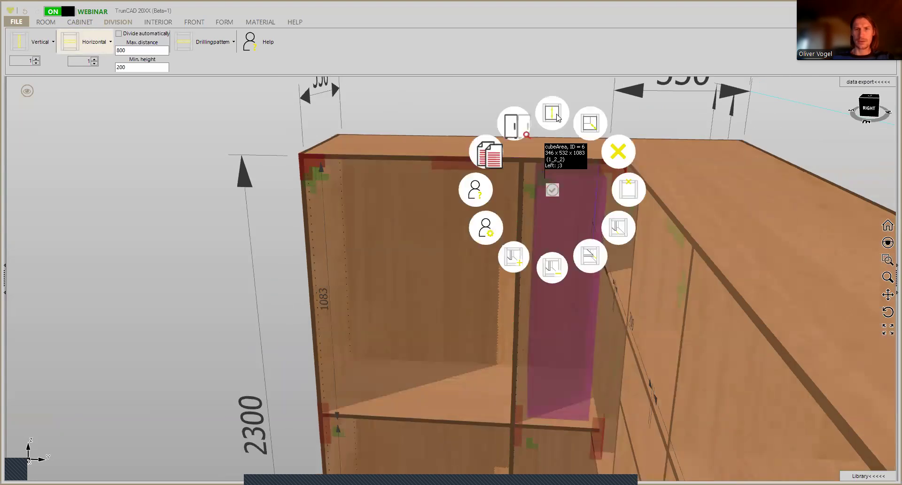
{"action": "left_click", "coordinate": [556, 117]}
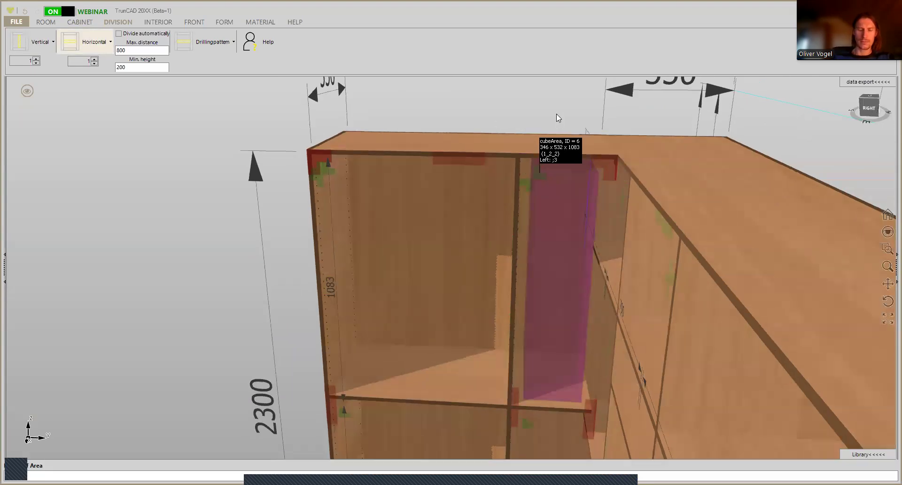
{"action": "left_click", "coordinate": [557, 114]}
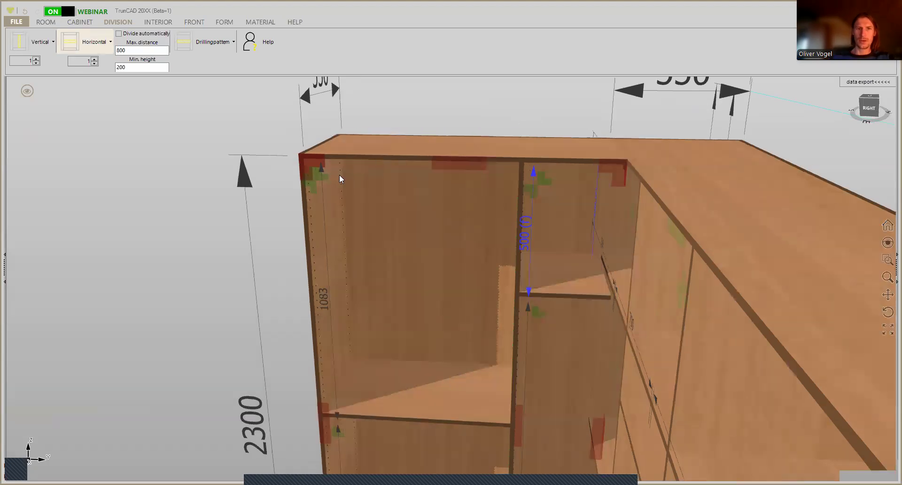
{"action": "left_click", "coordinate": [319, 176]}
{"action": "left_click", "coordinate": [328, 101]}
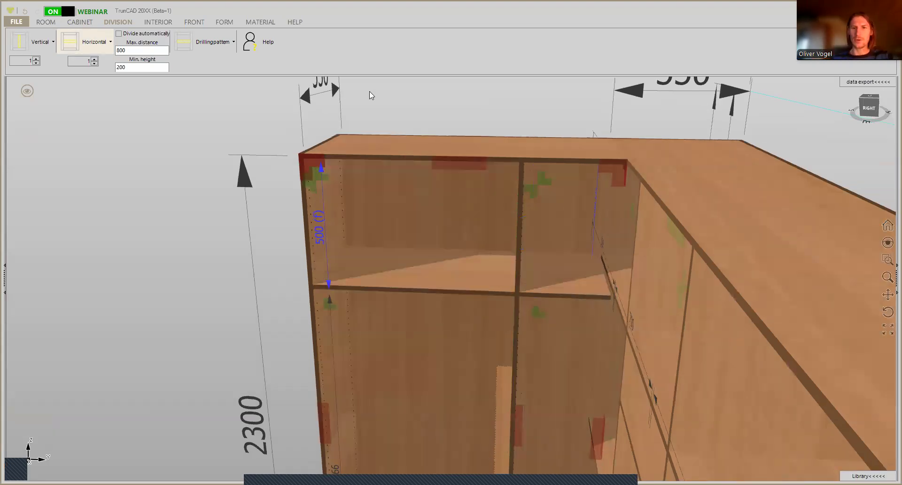
Temporarily restore the side cabinet's right side panel to examine where the shelf ends, and remove the panel again.
{"action": "scroll", "coordinate": [614, 298], "scroll_direction": "up", "scroll_amount": 6}
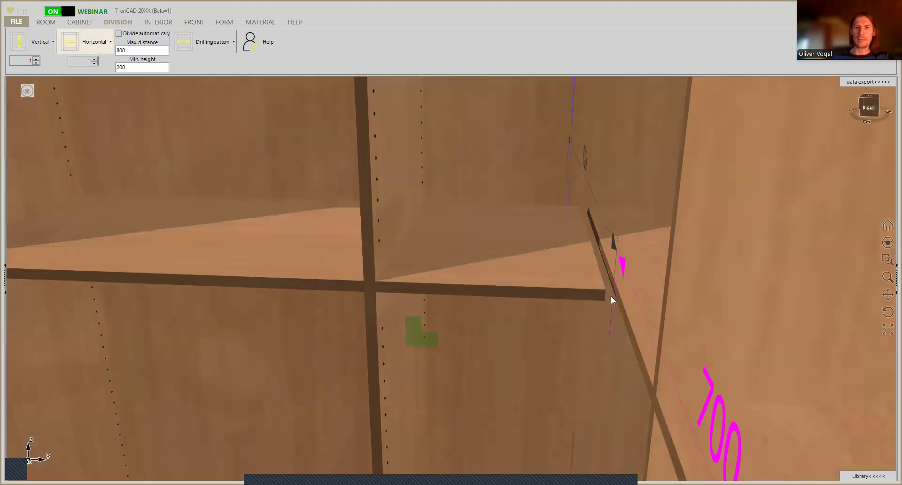
{"action": "scroll", "coordinate": [588, 243], "scroll_direction": "down", "scroll_amount": 6}
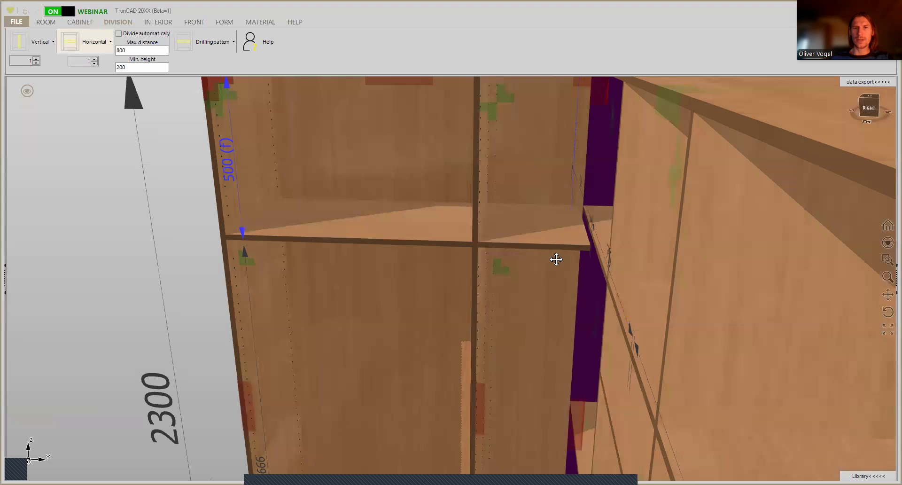
{"action": "scroll", "coordinate": [556, 257], "scroll_direction": "down", "scroll_amount": 3}
{"action": "right_click", "coordinate": [558, 133]}
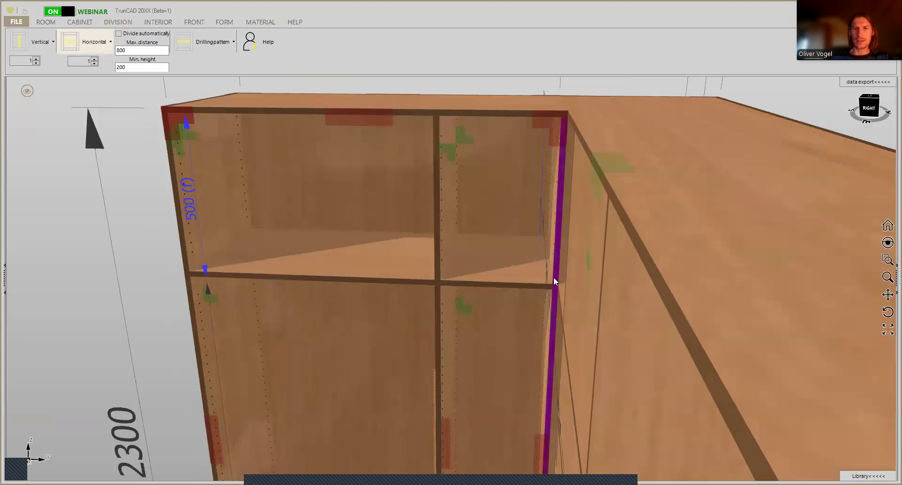
{"action": "scroll", "coordinate": [553, 278], "scroll_direction": "up", "scroll_amount": 5}
{"action": "scroll", "coordinate": [553, 291], "scroll_direction": "down", "scroll_amount": 4}
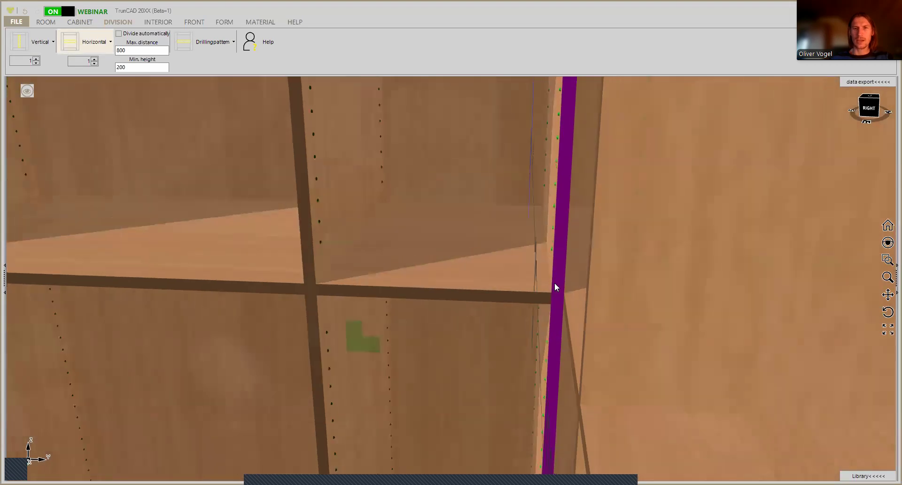
{"action": "middle_click_drag", "start_coordinate": [542, 294], "coordinate": [535, 335]}
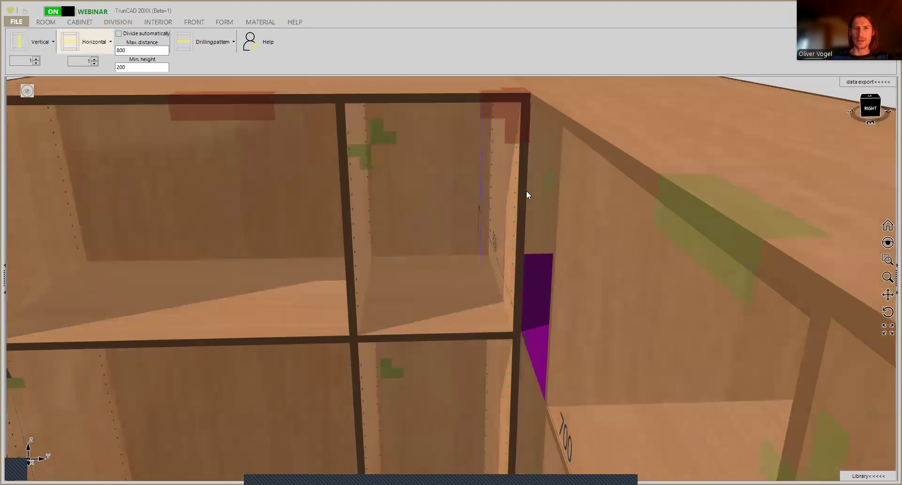
{"action": "right_click", "coordinate": [518, 126]}
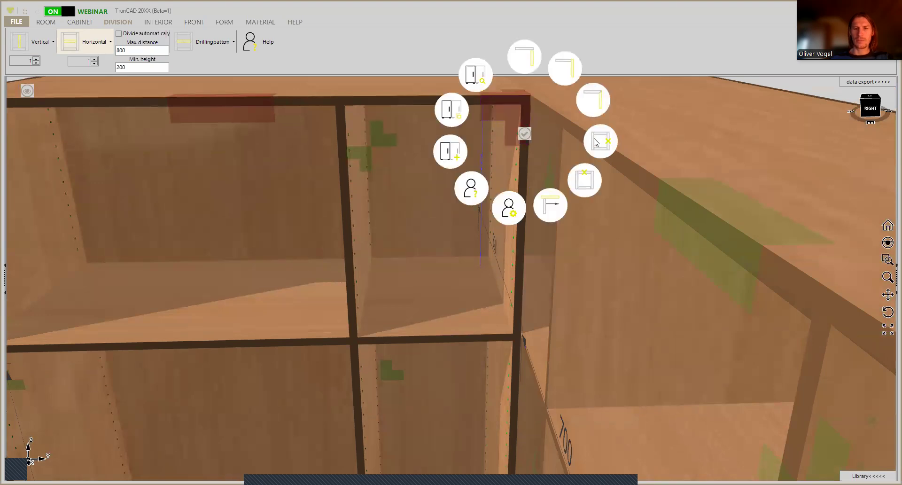
{"action": "left_click", "coordinate": [595, 142]}
Set the side cabinet's top right corner joint to sides passing, shortening the top panel.
{"action": "scroll", "coordinate": [513, 116], "scroll_direction": "down", "scroll_amount": 5}
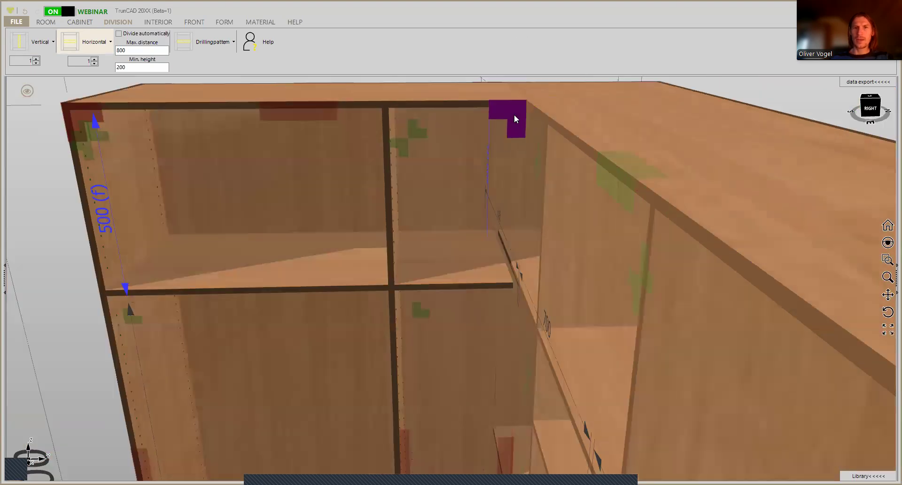
{"action": "scroll", "coordinate": [492, 151], "scroll_direction": "up", "scroll_amount": 3}
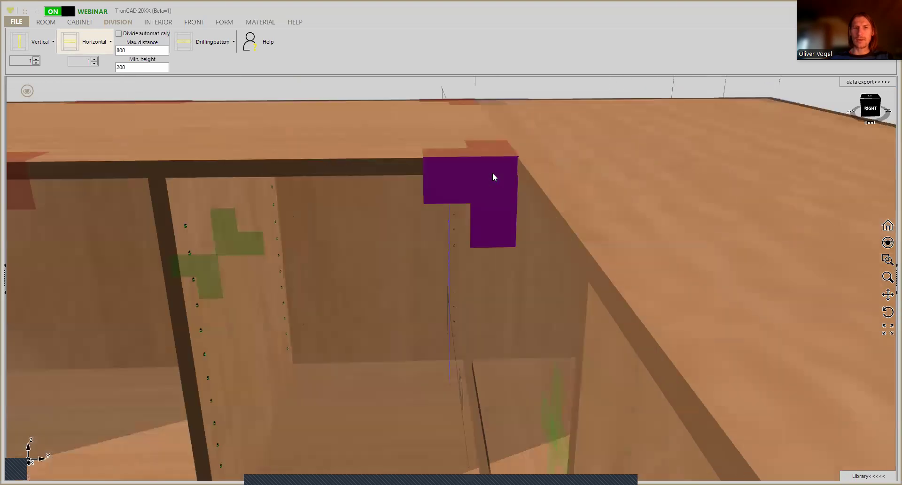
{"action": "right_click", "coordinate": [494, 176]}
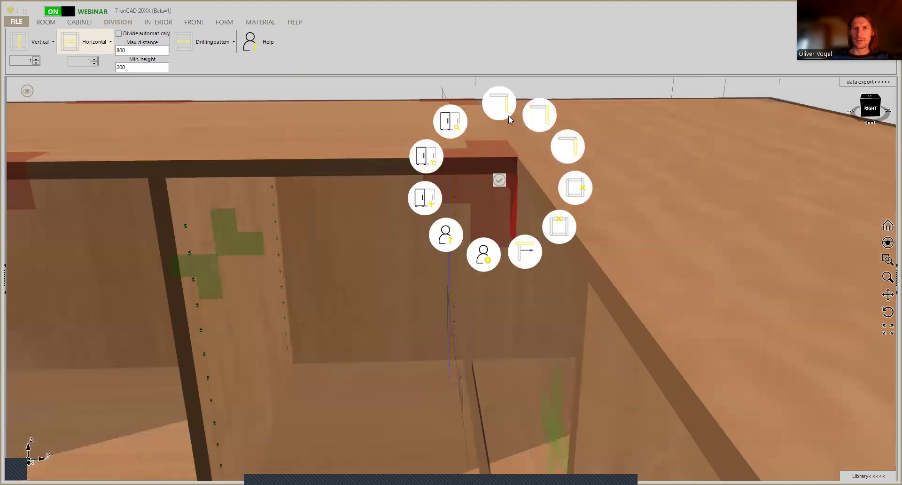
{"action": "left_click", "coordinate": [539, 116]}
{"action": "scroll", "coordinate": [502, 146], "scroll_direction": "down", "scroll_amount": 5}
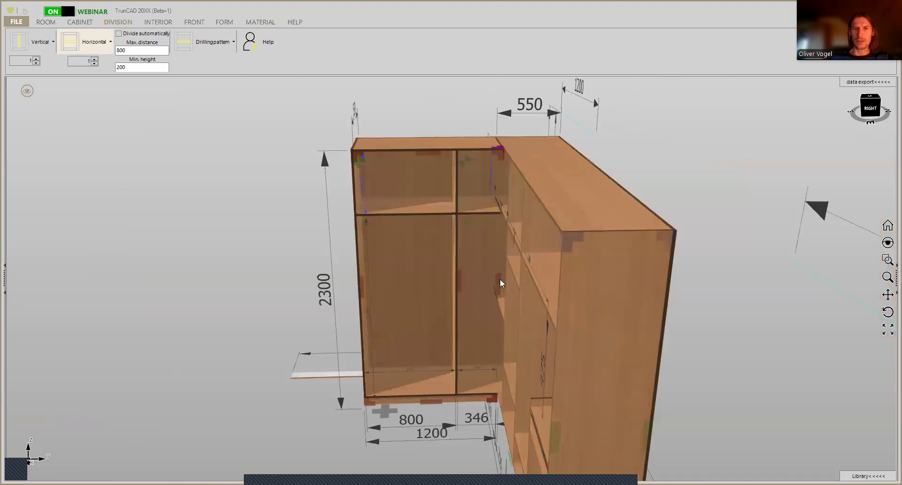
Set the side cabinet's bottom right corner joint to sides passing, shortening the bottom panel.
{"action": "scroll", "coordinate": [500, 282], "scroll_direction": "up", "scroll_amount": 5}
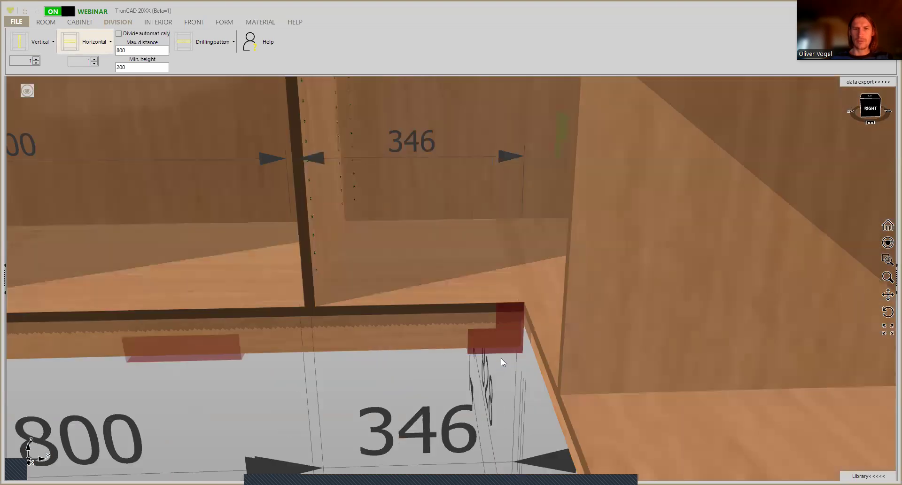
{"action": "right_click", "coordinate": [515, 352]}
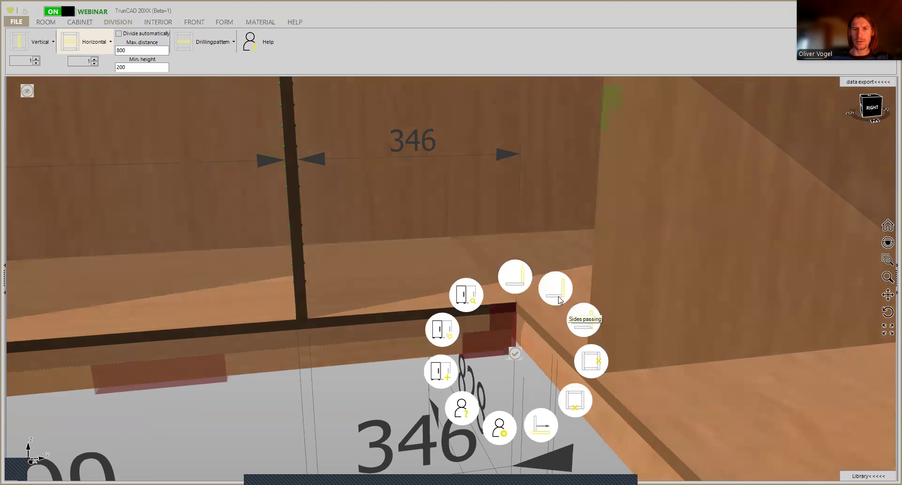
{"action": "left_click", "coordinate": [560, 300]}
Set the overall width of the side cabinet to 1218 mm.
{"action": "scroll", "coordinate": [543, 300], "scroll_direction": "down", "scroll_amount": 5}
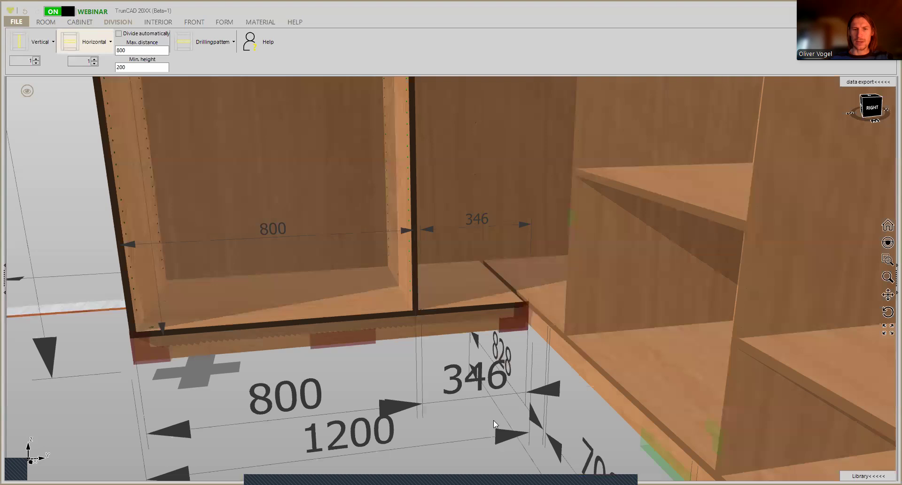
{"action": "scroll", "coordinate": [501, 417], "scroll_direction": "down", "scroll_amount": 3}
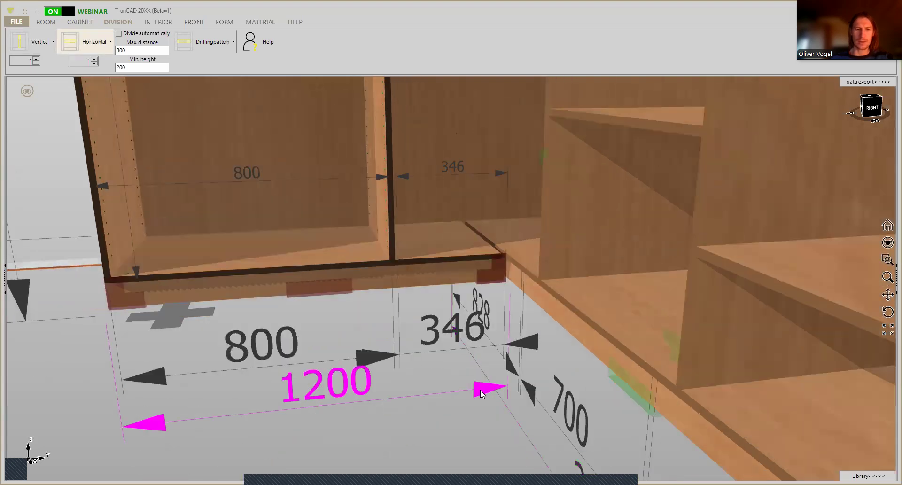
{"action": "left_click", "coordinate": [480, 390]}
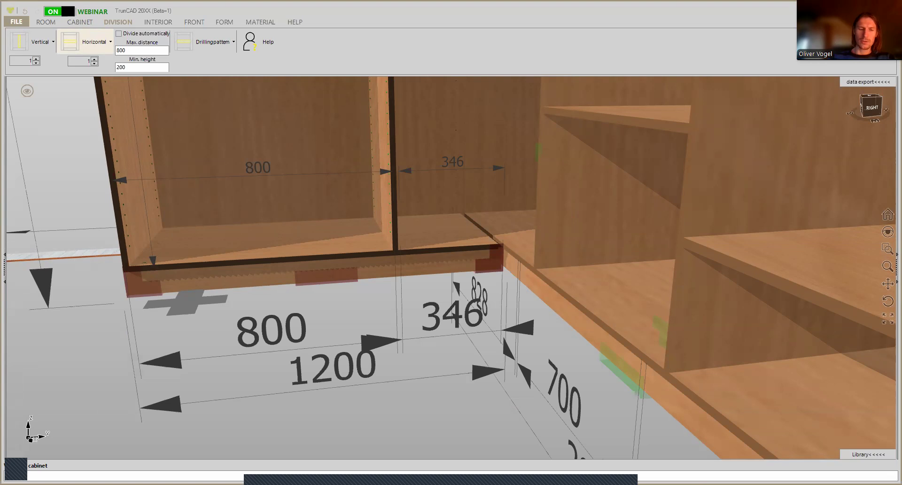
{"action": "left_click", "coordinate": [448, 384]}
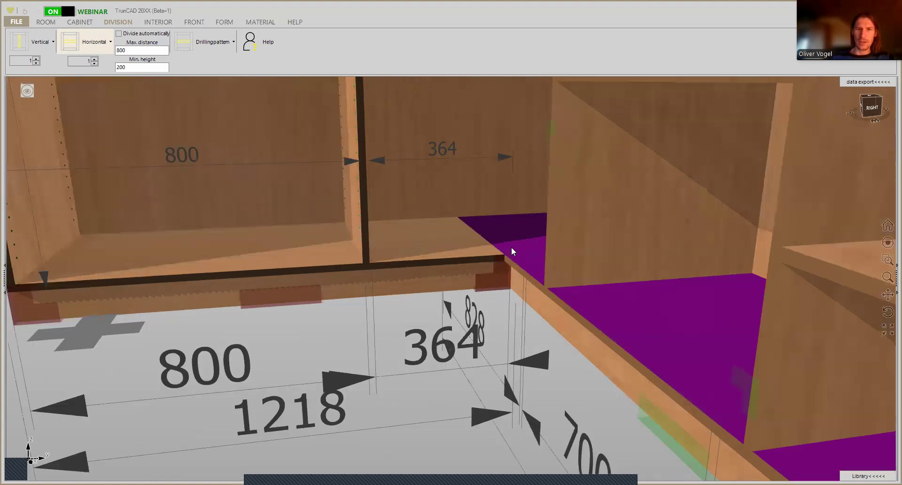
Examine how the side cabinet's bottom panel and shelf meet the main wardrobe's panels at the inner corner.
{"action": "scroll", "coordinate": [511, 247], "scroll_direction": "up", "scroll_amount": 5}
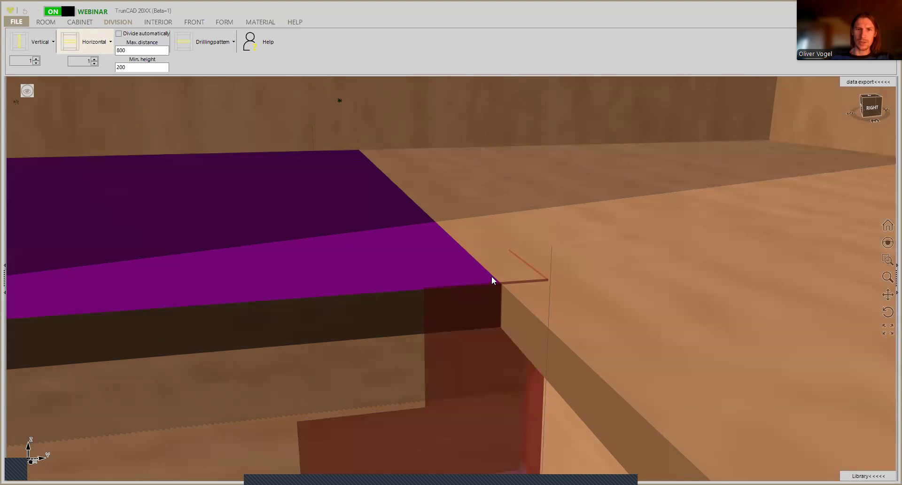
{"action": "scroll", "coordinate": [491, 276], "scroll_direction": "up", "scroll_amount": 3}
{"action": "scroll", "coordinate": [578, 287], "scroll_direction": "up", "scroll_amount": 4}
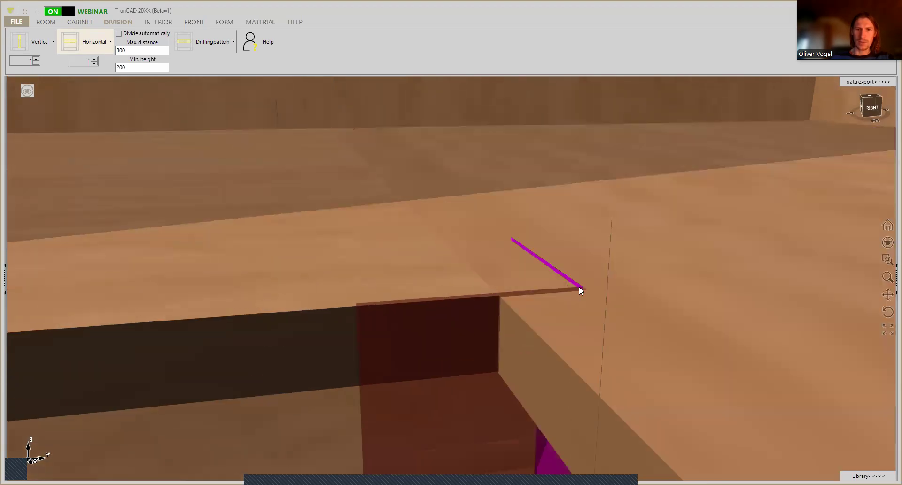
{"action": "scroll", "coordinate": [578, 287], "scroll_direction": "down", "scroll_amount": 5}
{"action": "mouse_move", "coordinate": [578, 287]}
{"action": "middle_mouse_down"}
{"action": "mouse_move", "coordinate": [569, 265]}
{"action": "mouse_move", "coordinate": [574, 298]}
{"action": "middle_mouse_up"}
{"action": "middle_click_drag", "start_coordinate": [560, 238], "coordinate": [517, 263]}
{"action": "scroll", "coordinate": [517, 264], "scroll_direction": "up", "scroll_amount": 3}
{"action": "scroll", "coordinate": [517, 269], "scroll_direction": "down", "scroll_amount": 2}
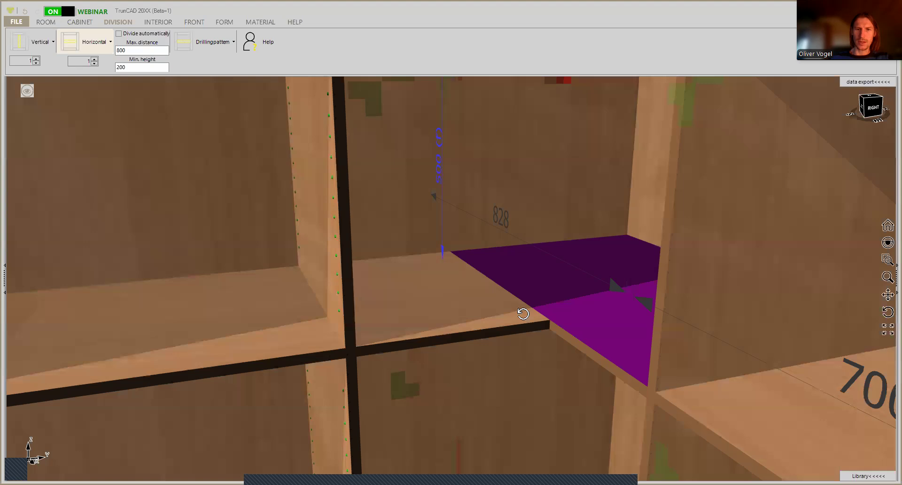
Examine the rear of the side cabinet and the top corner where its back meets the main wardrobe.
{"action": "middle_click_drag", "start_coordinate": [520, 316], "coordinate": [600, 214]}
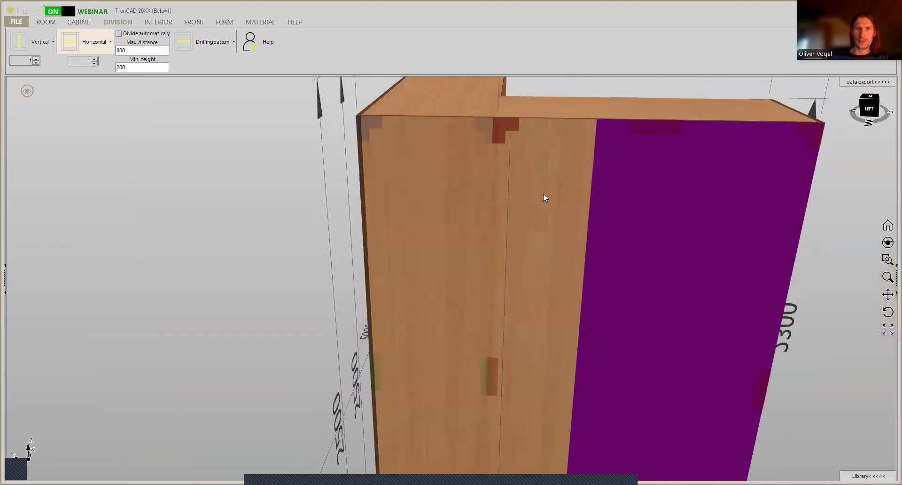
{"action": "middle_click_drag", "start_coordinate": [472, 167], "coordinate": [485, 193]}
{"action": "scroll", "coordinate": [489, 167], "scroll_direction": "up", "scroll_amount": 2}
{"action": "scroll", "coordinate": [475, 106], "scroll_direction": "up", "scroll_amount": 3}
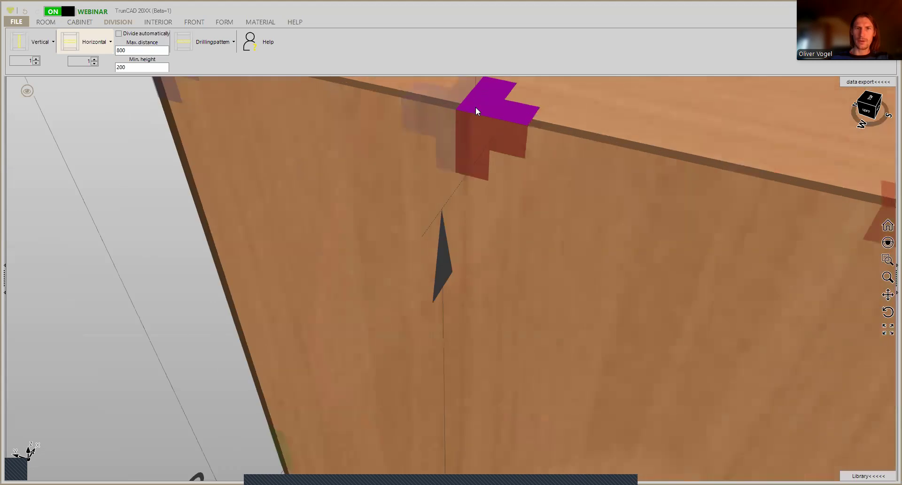
{"action": "scroll", "coordinate": [477, 109], "scroll_direction": "down", "scroll_amount": 6}
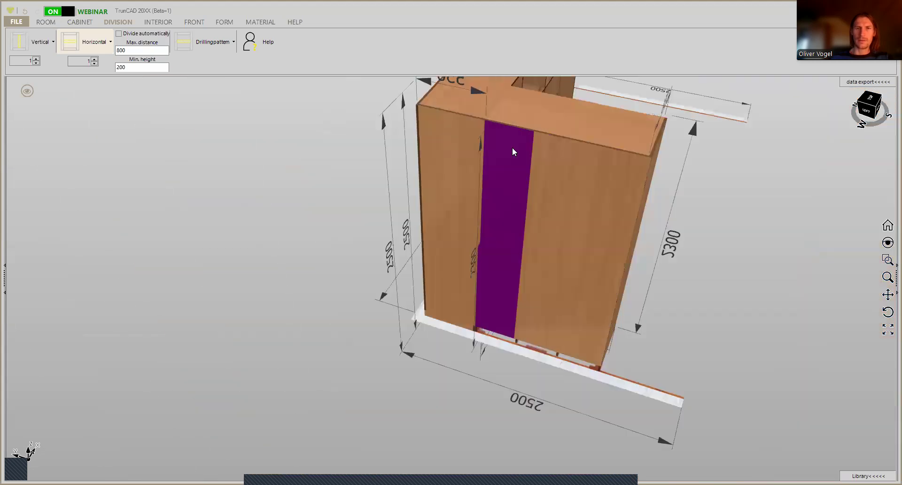
{"action": "scroll", "coordinate": [617, 156], "scroll_direction": "down", "scroll_amount": 4}
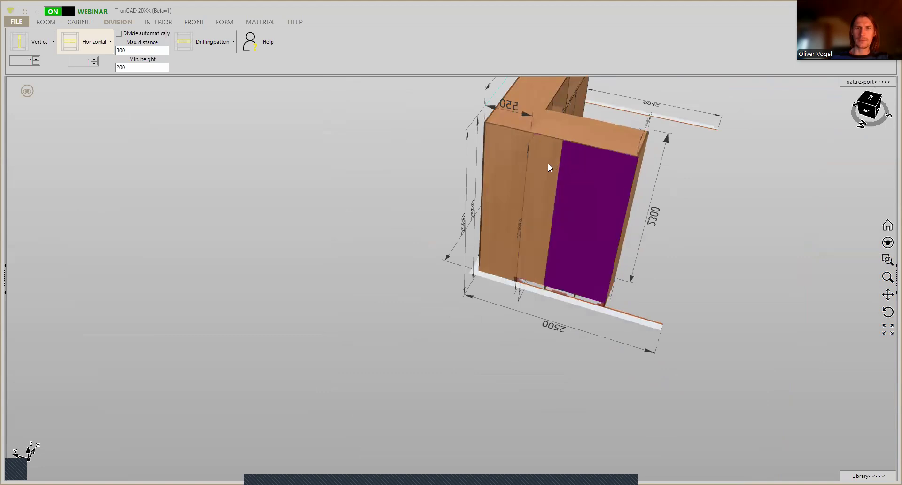
{"action": "middle_click_drag", "start_coordinate": [608, 169], "coordinate": [547, 161]}
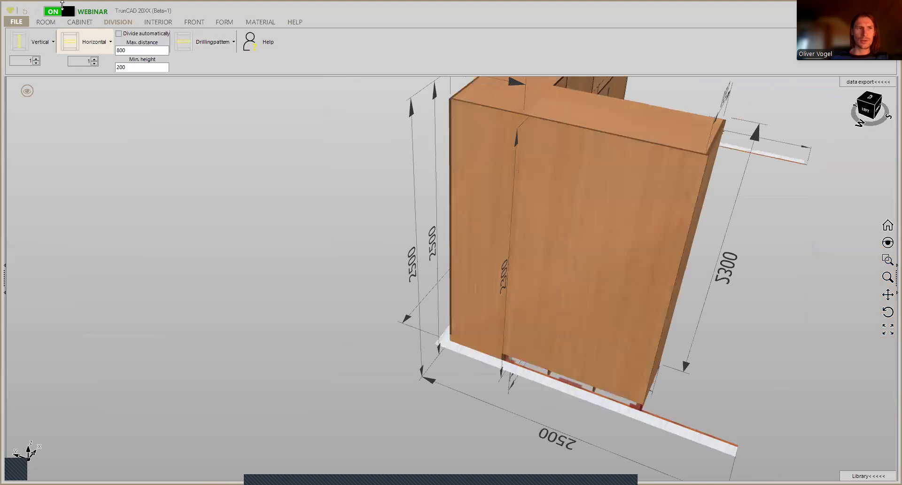
Set the depth of division of the side cabinet's flat back to 0.
{"action": "left_click", "coordinate": [78, 24]}
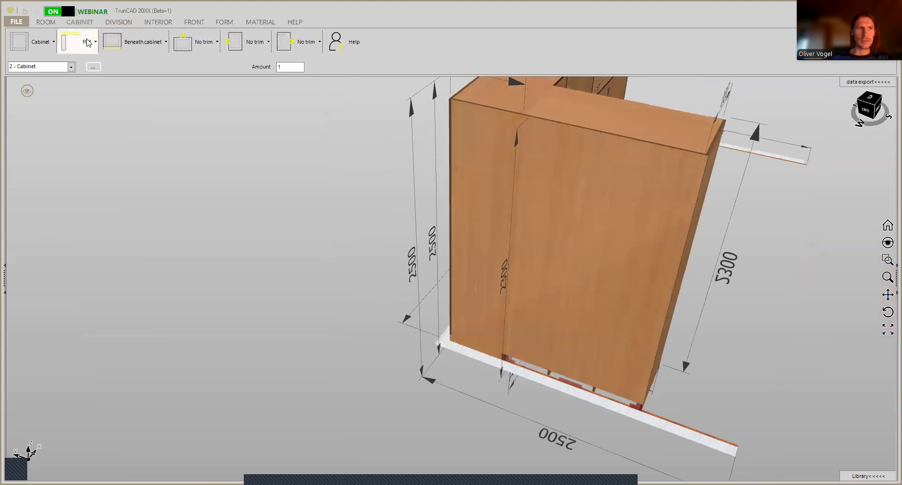
{"action": "left_click", "coordinate": [88, 42]}
{"action": "double_click", "coordinate": [147, 172]}
{"action": "type", "text": "0"}
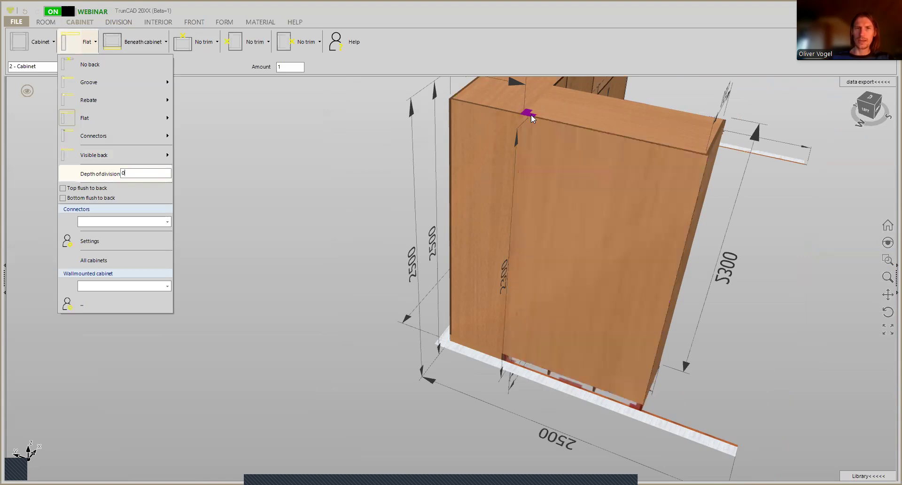
{"action": "scroll", "coordinate": [530, 118], "scroll_direction": "up", "scroll_amount": 5}
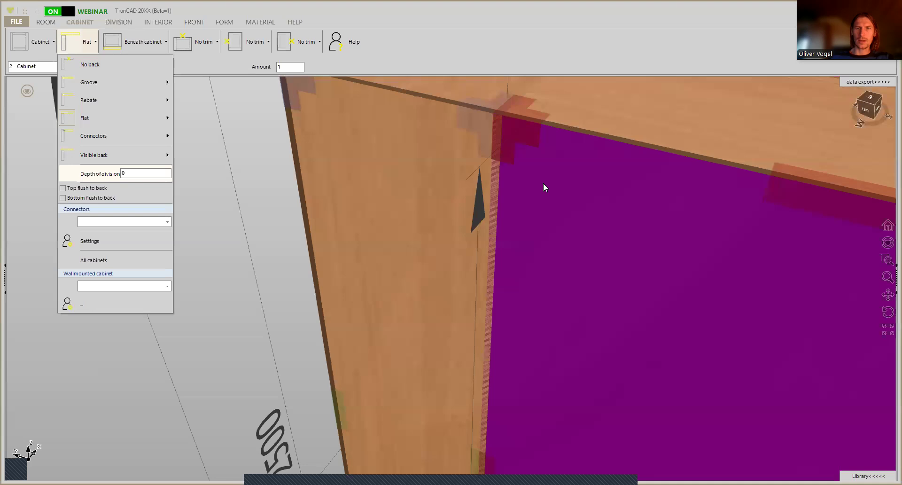
{"action": "scroll", "coordinate": [634, 195], "scroll_direction": "down", "scroll_amount": 5}
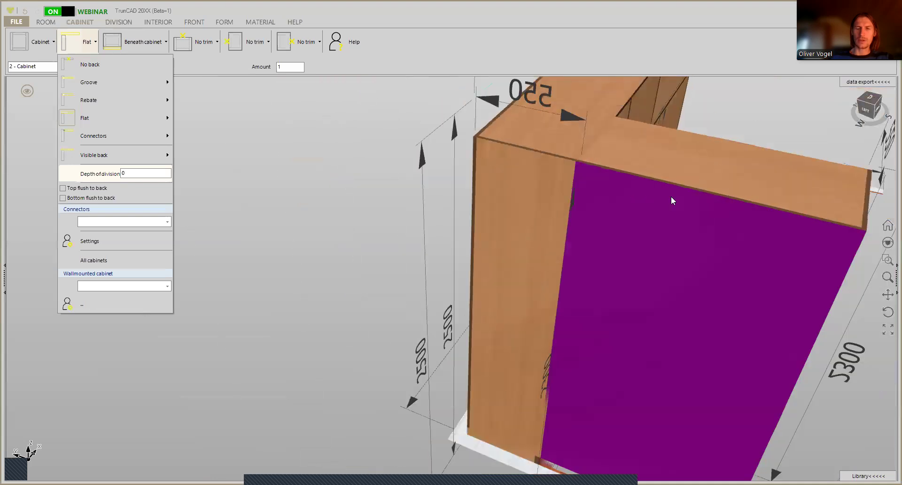
In the side cabinet's area settings, set the back's distance to the right to 18 and save.
{"action": "middle_click_drag", "start_coordinate": [711, 205], "coordinate": [526, 177]}
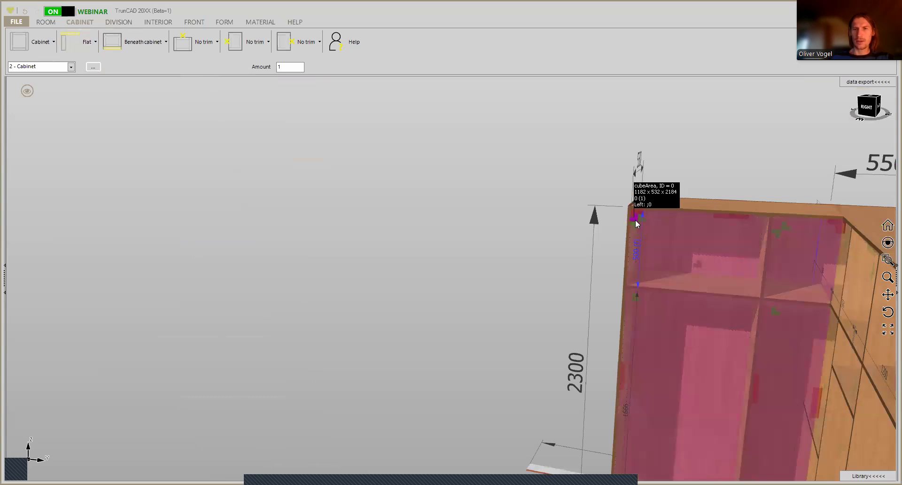
{"action": "right_click", "coordinate": [635, 219]}
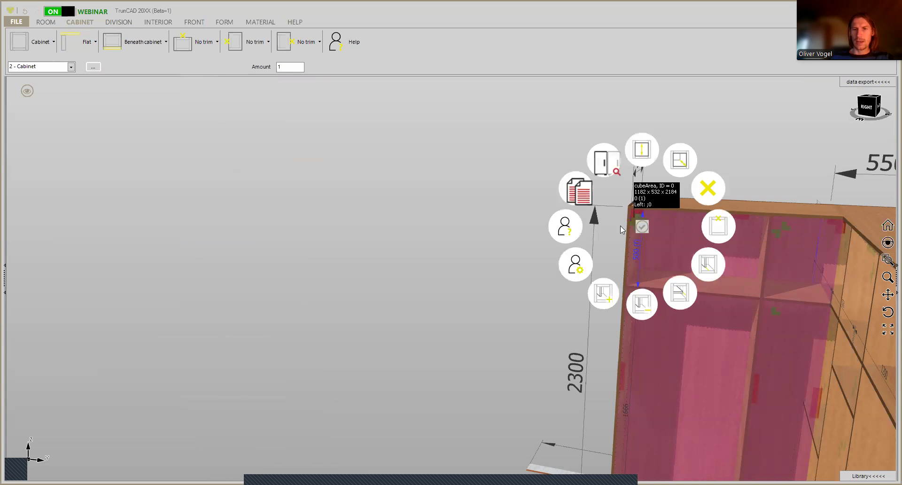
{"action": "left_click", "coordinate": [577, 266]}
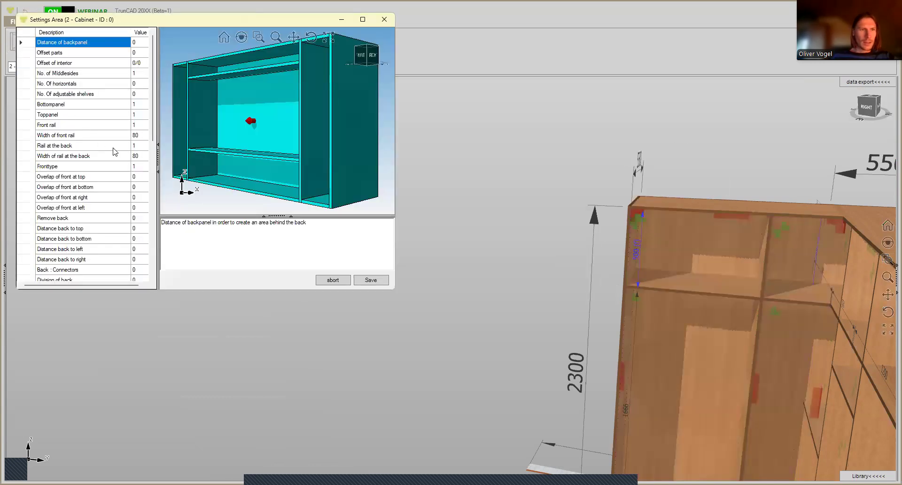
{"action": "left_click", "coordinate": [146, 178]}
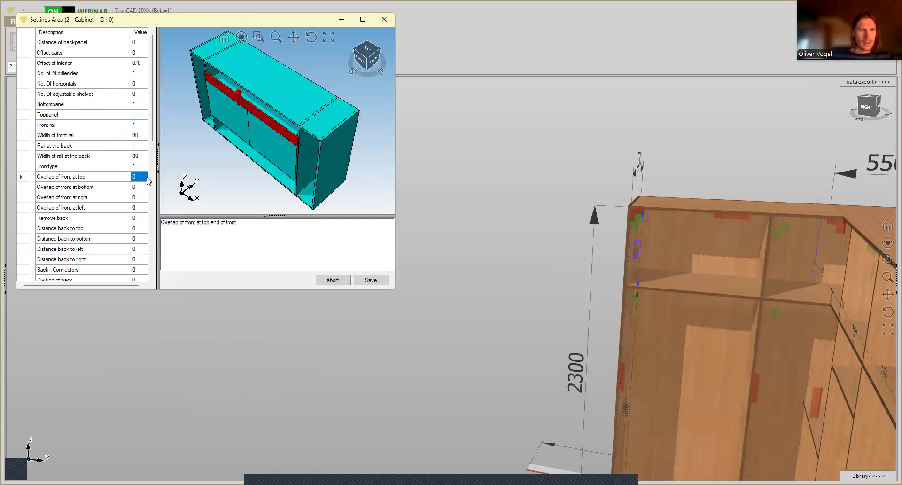
{"action": "key", "text": "Down"}
{"action": "key", "text": "Down"}
{"action": "key", "text": "Down"}
{"action": "key", "text": "Down"}
{"action": "key", "text": "Down"}
{"action": "key", "text": "Down"}
{"action": "key", "text": "Down"}
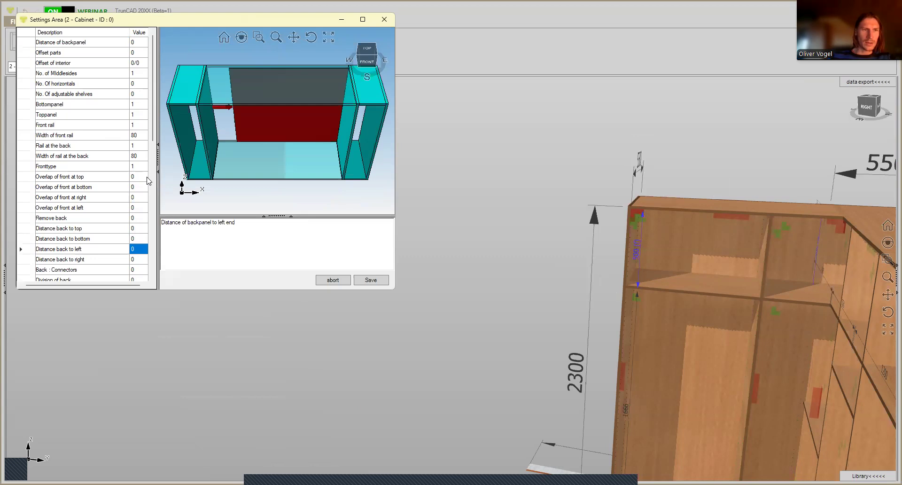
{"action": "key", "text": "Down"}
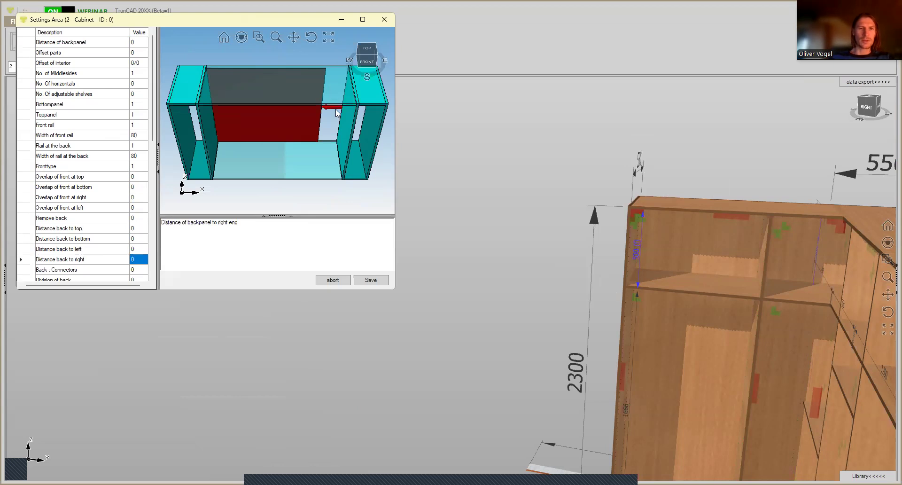
{"action": "type", "text": "18"}
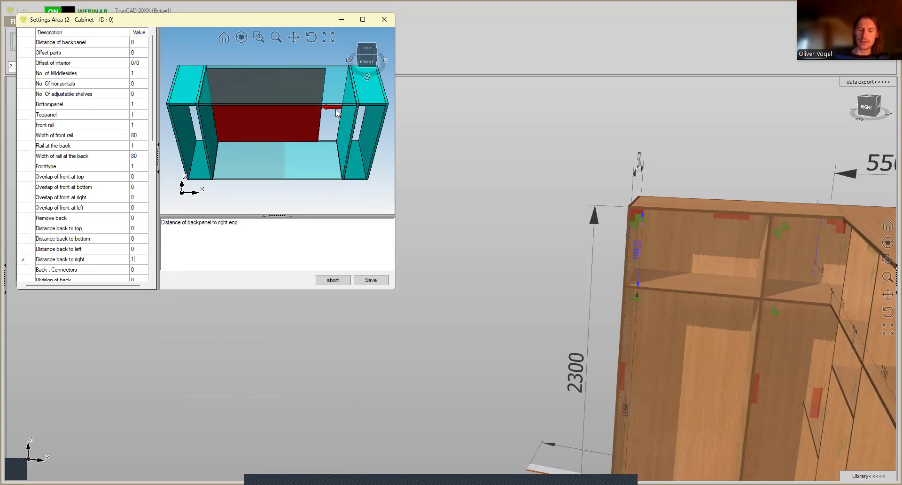
{"action": "left_click", "coordinate": [375, 285]}
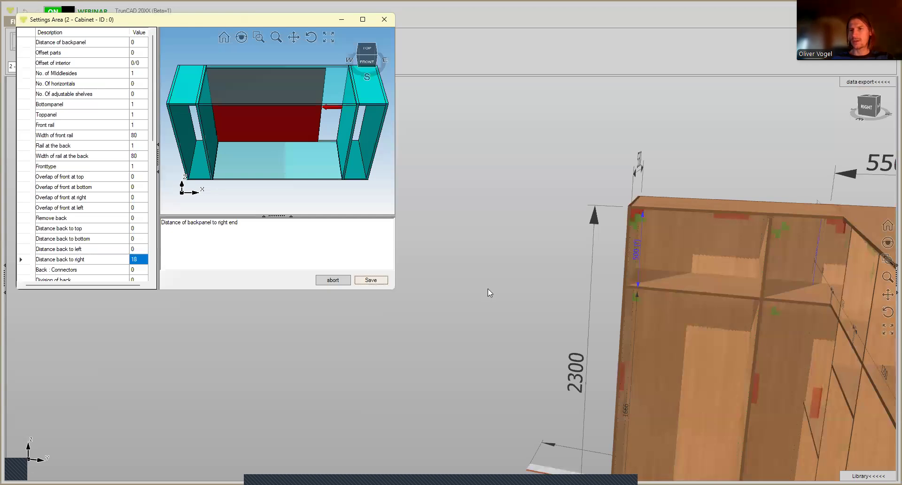
Examine the side cabinet's back from the rear and the inside where it meets the main wardrobe.
{"action": "scroll", "coordinate": [799, 365], "scroll_direction": "up", "scroll_amount": 6}
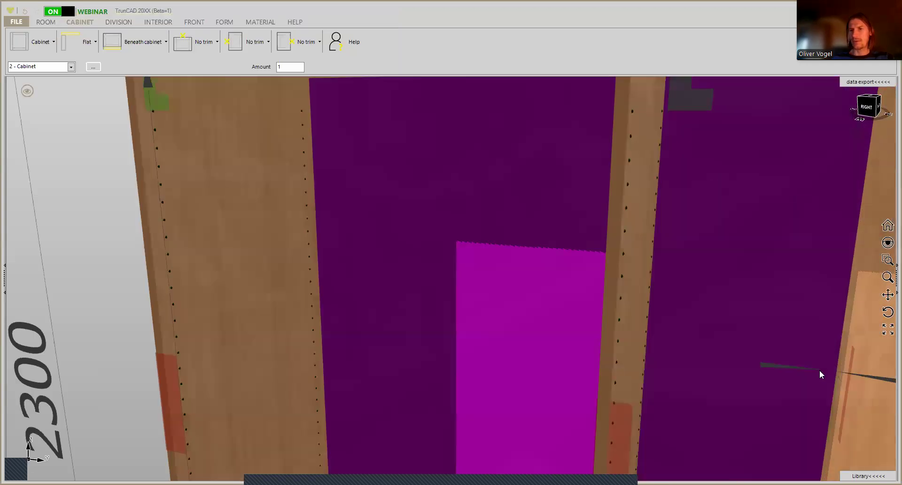
{"action": "scroll", "coordinate": [821, 347], "scroll_direction": "down", "scroll_amount": 3}
{"action": "middle_click_drag", "start_coordinate": [813, 324], "coordinate": [685, 324], "text": "ctrl"}
{"action": "middle_click_drag", "start_coordinate": [685, 324], "coordinate": [870, 329]}
{"action": "scroll", "coordinate": [724, 308], "scroll_direction": "down", "scroll_amount": 3}
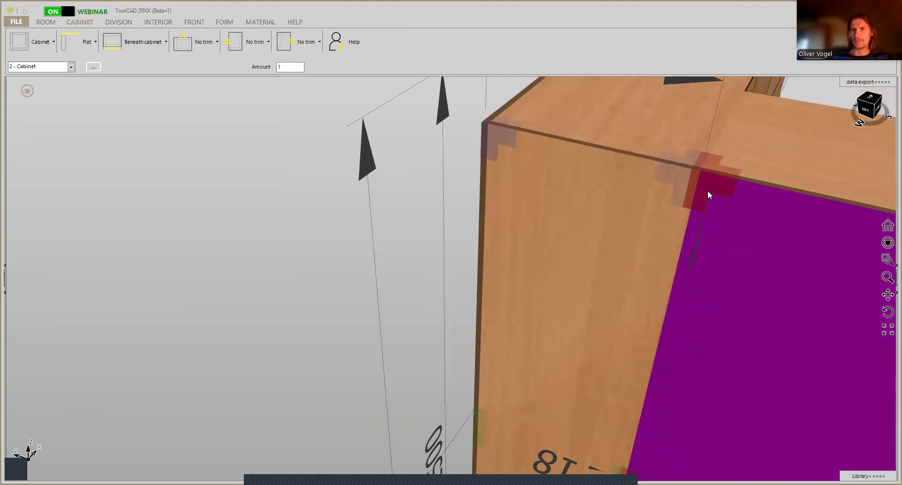
{"action": "scroll", "coordinate": [708, 191], "scroll_direction": "up", "scroll_amount": 3}
{"action": "middle_click_drag", "start_coordinate": [708, 193], "coordinate": [578, 181]}
{"action": "scroll", "coordinate": [713, 187], "scroll_direction": "down", "scroll_amount": 5}
{"action": "scroll", "coordinate": [678, 233], "scroll_direction": "down", "scroll_amount": 2}
{"action": "middle_click_drag", "start_coordinate": [679, 233], "coordinate": [425, 205], "text": "ctrl"}
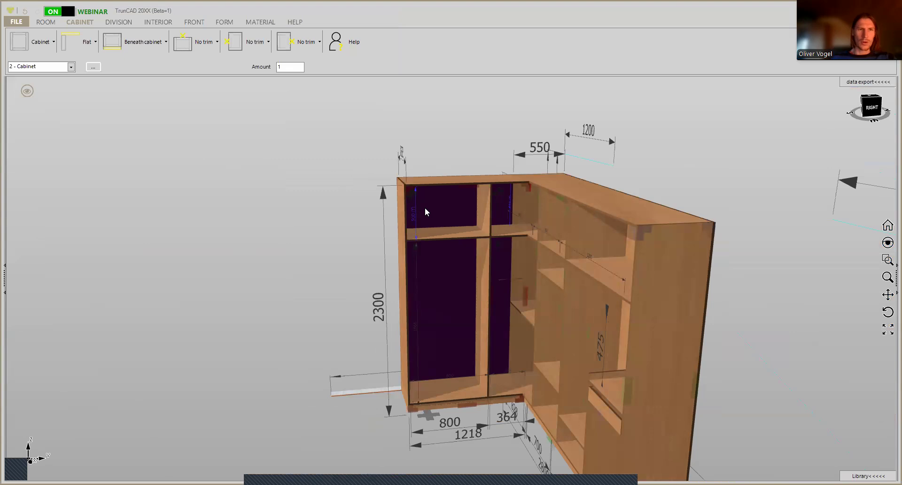
{"action": "middle_click_drag", "start_coordinate": [510, 289], "coordinate": [478, 274]}
{"action": "scroll", "coordinate": [485, 280], "scroll_direction": "up", "scroll_amount": 2}
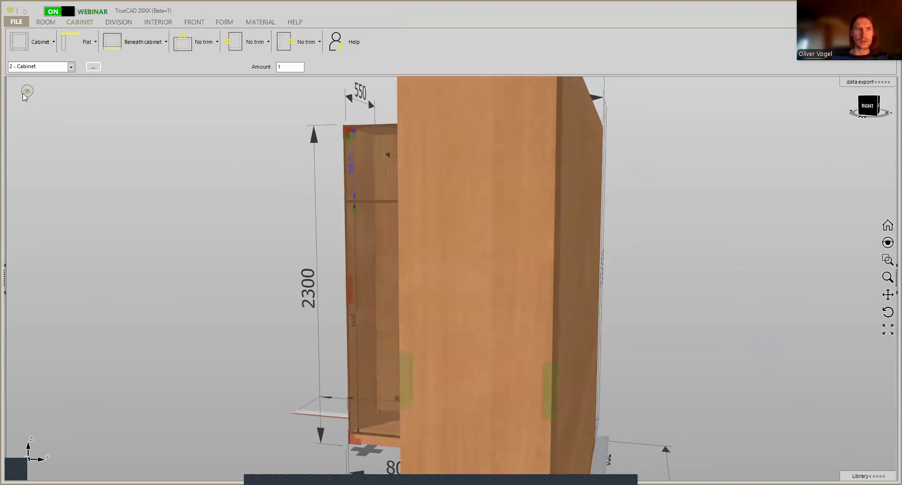
Isolate the side cabinet so that only the active cabinet is displayed.
{"action": "left_click", "coordinate": [26, 93]}
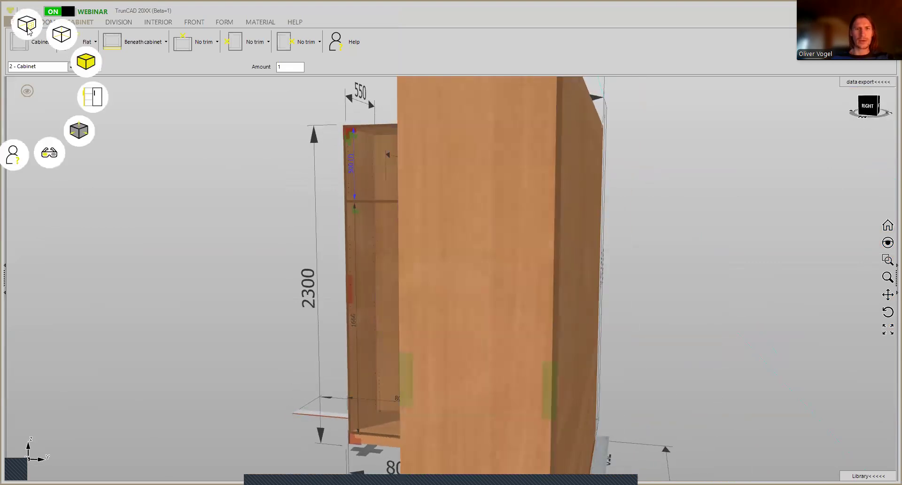
{"action": "left_click", "coordinate": [28, 30]}
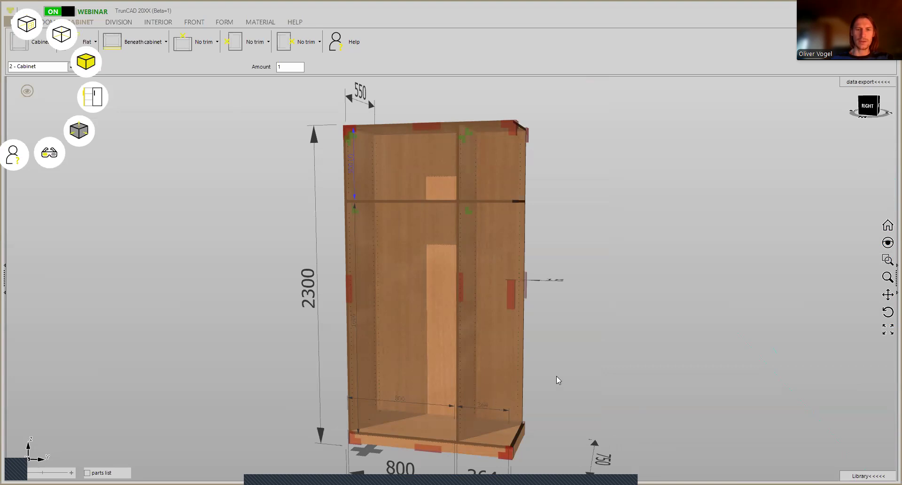
{"action": "scroll", "coordinate": [557, 377], "scroll_direction": "down", "scroll_amount": 5}
{"action": "middle_click_drag", "start_coordinate": [558, 378], "coordinate": [576, 384]}
{"action": "scroll", "coordinate": [513, 379], "scroll_direction": "up", "scroll_amount": 3}
{"action": "middle_click_drag", "start_coordinate": [484, 355], "coordinate": [513, 354]}
{"action": "middle_click_drag", "start_coordinate": [600, 350], "coordinate": [526, 336], "text": "ctrl"}
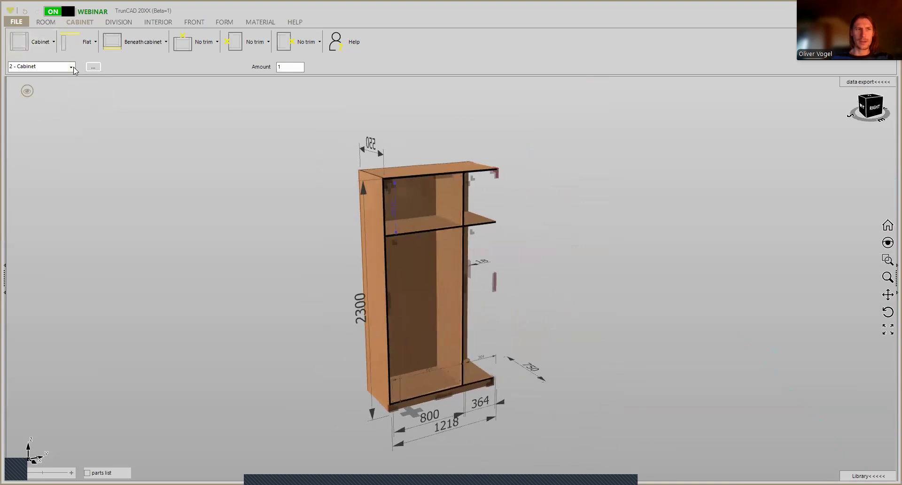
Display 1 - Cabinet on its own, and switch back to 2 - Cabinet to view its interior.
{"action": "left_click", "coordinate": [73, 67]}
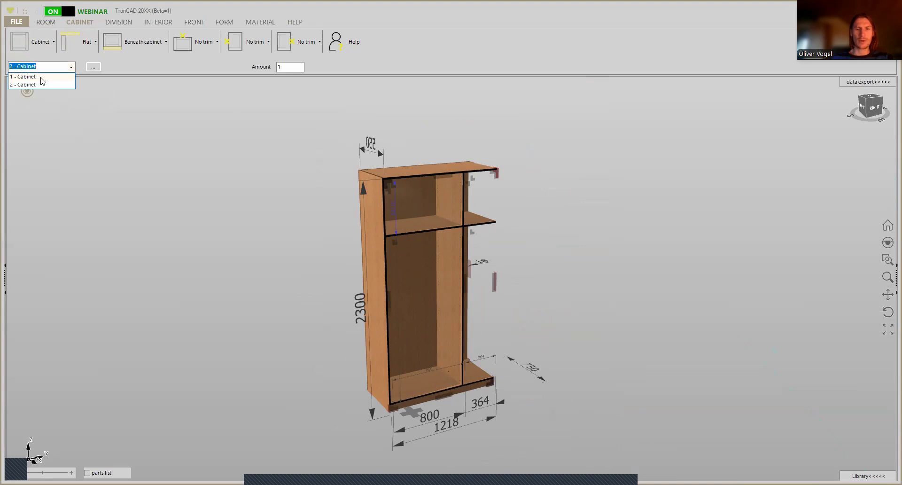
{"action": "left_click", "coordinate": [41, 77]}
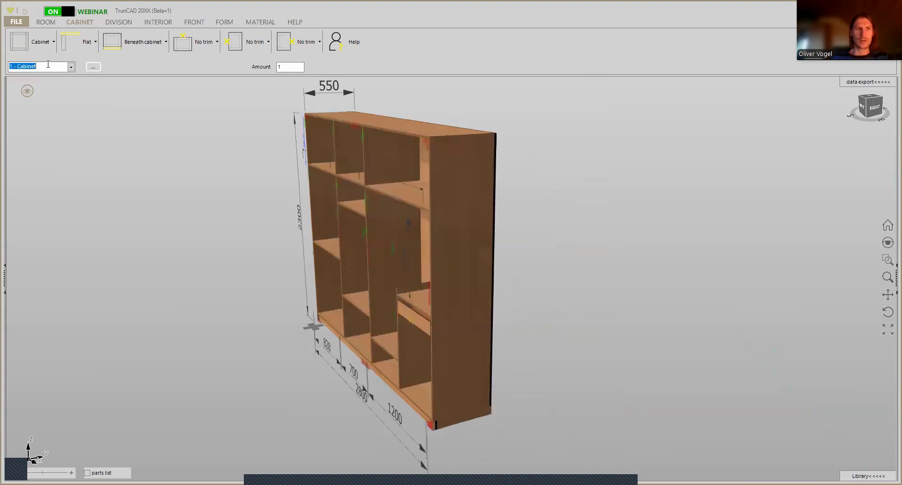
{"action": "left_click", "coordinate": [70, 68]}
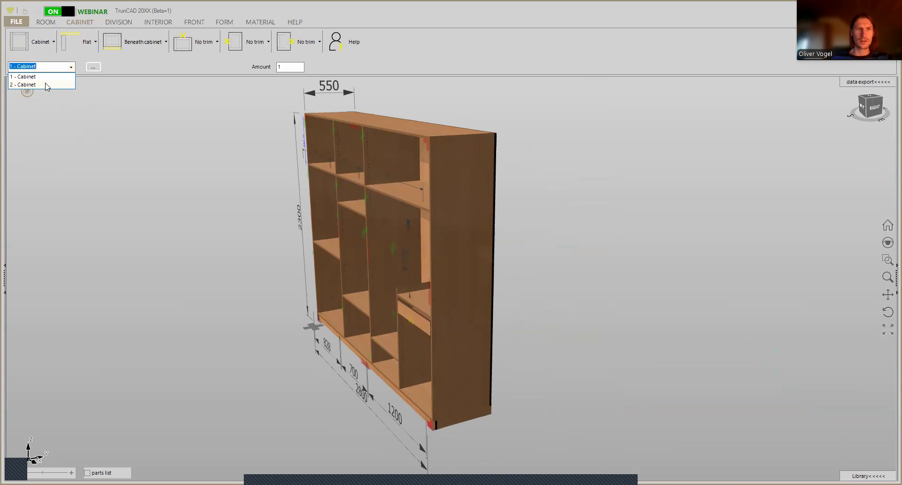
{"action": "left_click", "coordinate": [46, 84]}
{"action": "mouse_move", "coordinate": [474, 282]}
{"action": "middle_mouse_down"}
{"action": "mouse_move", "coordinate": [437, 283]}
{"action": "mouse_move", "coordinate": [477, 292]}
{"action": "middle_mouse_up"}
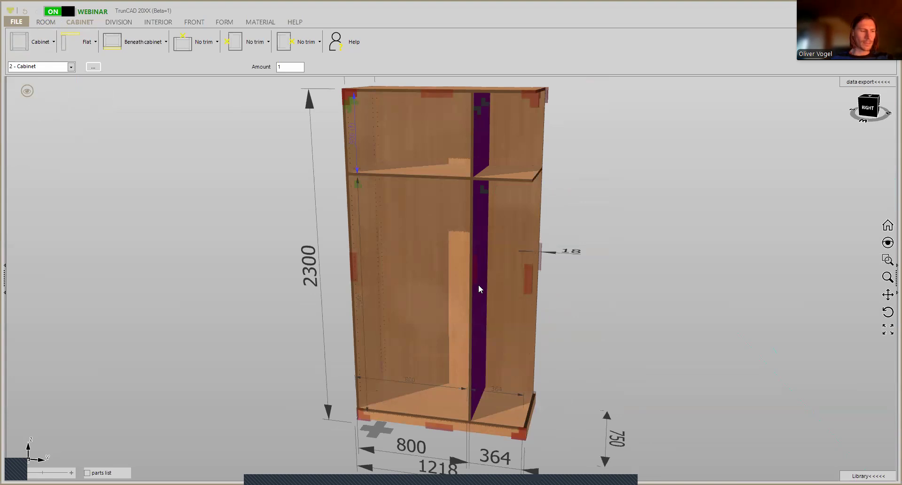
{"action": "middle_click_drag", "start_coordinate": [415, 343], "coordinate": [478, 215]}
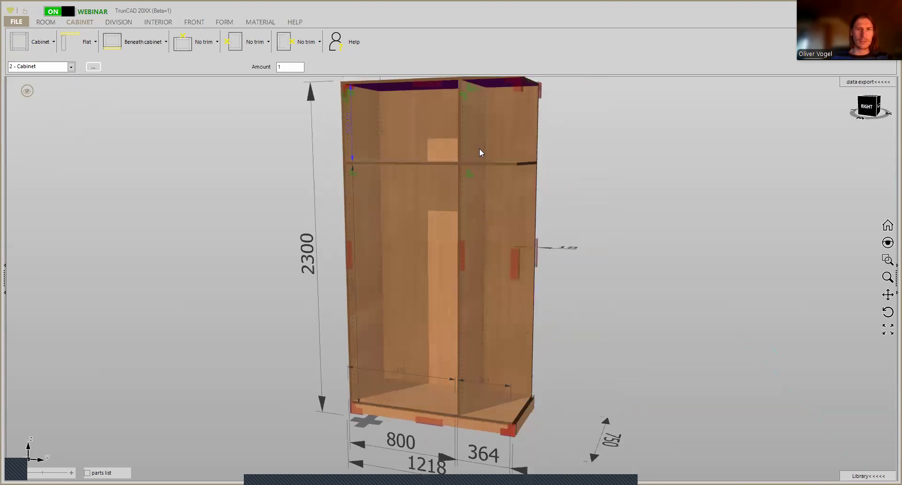
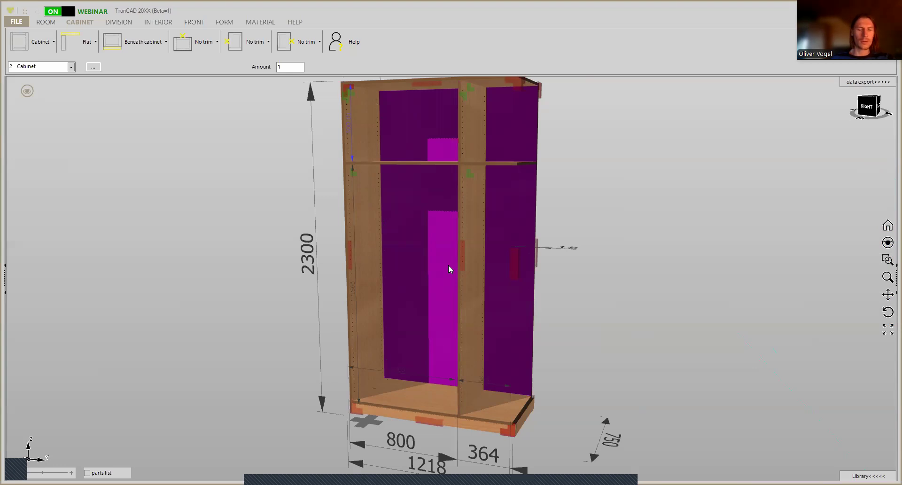
Divide the tall 800 mm wide compartment below the continuous shelf with 3 horizontal shelves.
{"action": "left_click", "coordinate": [120, 23]}
{"action": "left_click", "coordinate": [94, 58]}
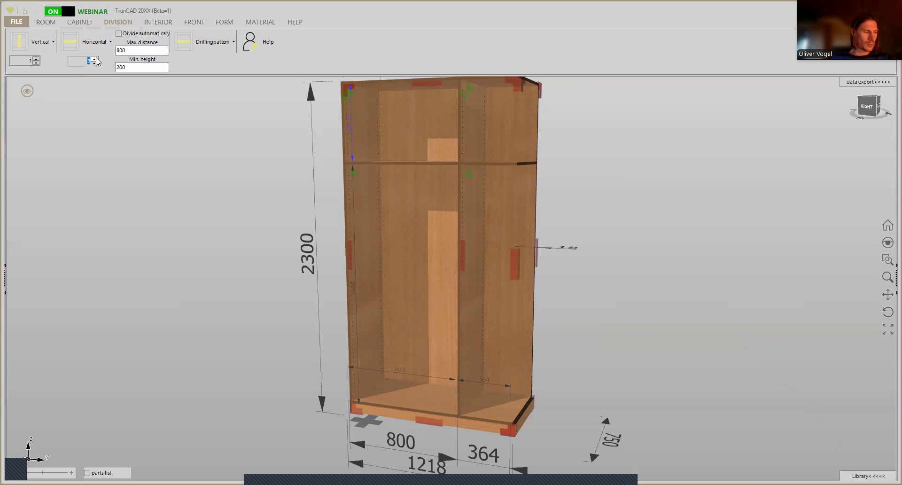
{"action": "left_click", "coordinate": [95, 59]}
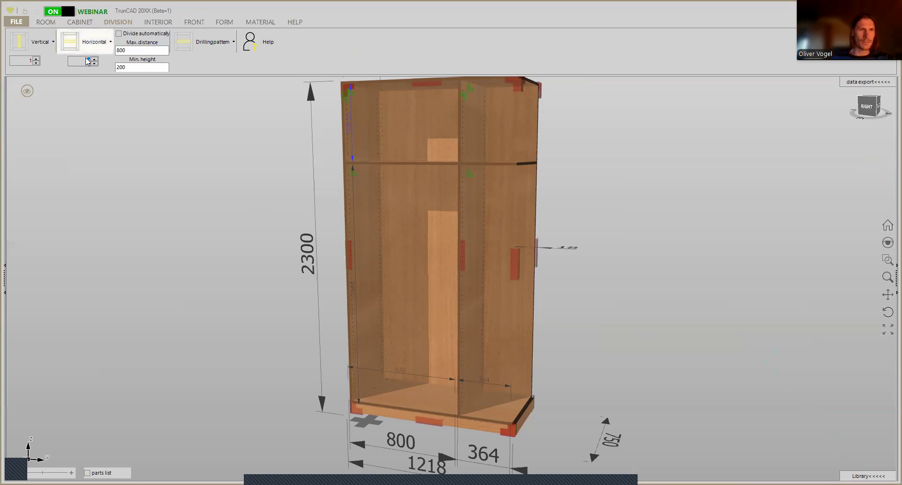
{"action": "left_click", "coordinate": [94, 63]}
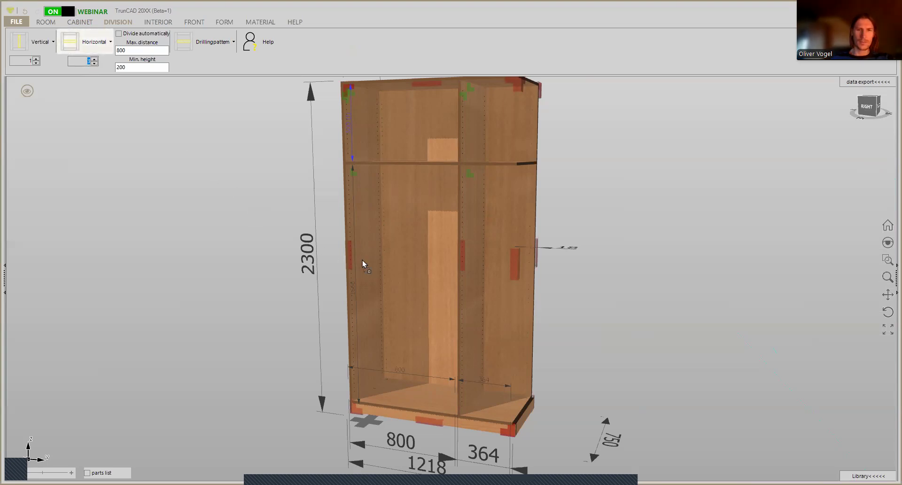
{"action": "left_click", "coordinate": [389, 260]}
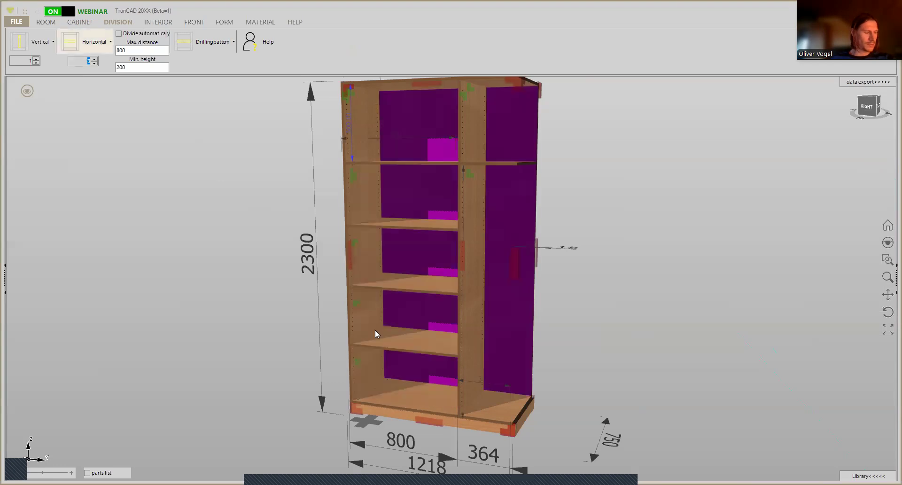
Fix a smaller height for the compartment between the first and second of the new shelves.
{"action": "scroll", "coordinate": [409, 407], "scroll_direction": "up", "scroll_amount": 3}
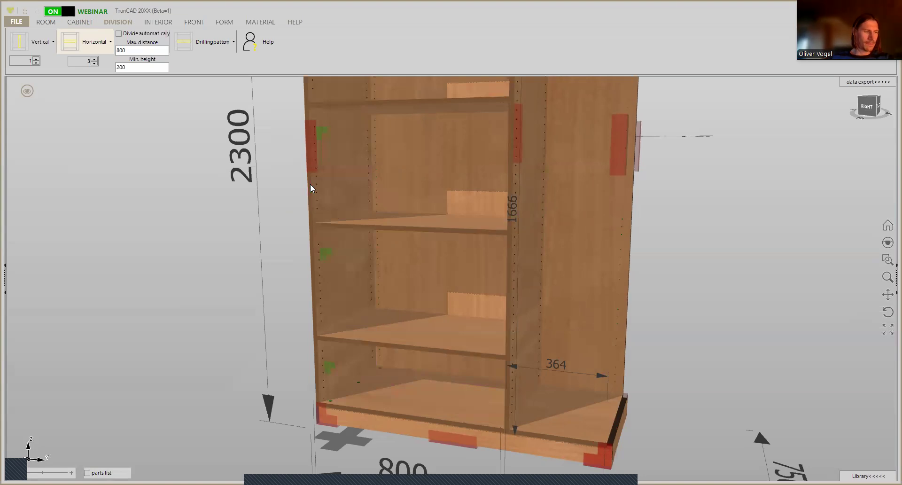
{"action": "right_click", "coordinate": [326, 133]}
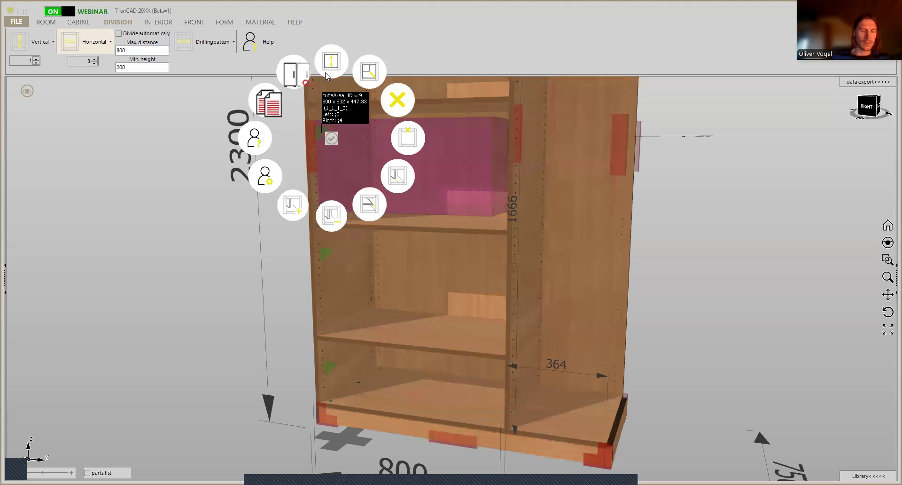
{"action": "left_click", "coordinate": [328, 75]}
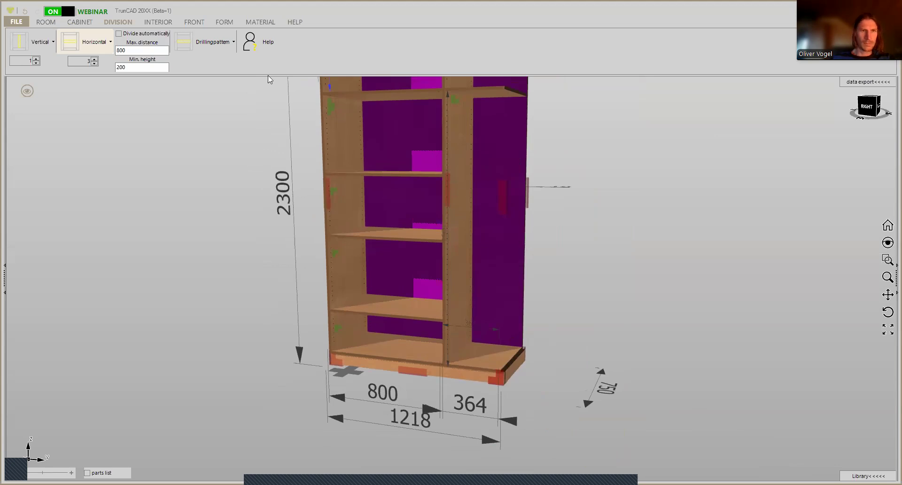
Divide the compartment between the upper two new shelves with 1 horizontal shelf, and split both resulting rows with 3 vertical dividers.
{"action": "left_click", "coordinate": [93, 63]}
{"action": "left_click", "coordinate": [94, 63]}
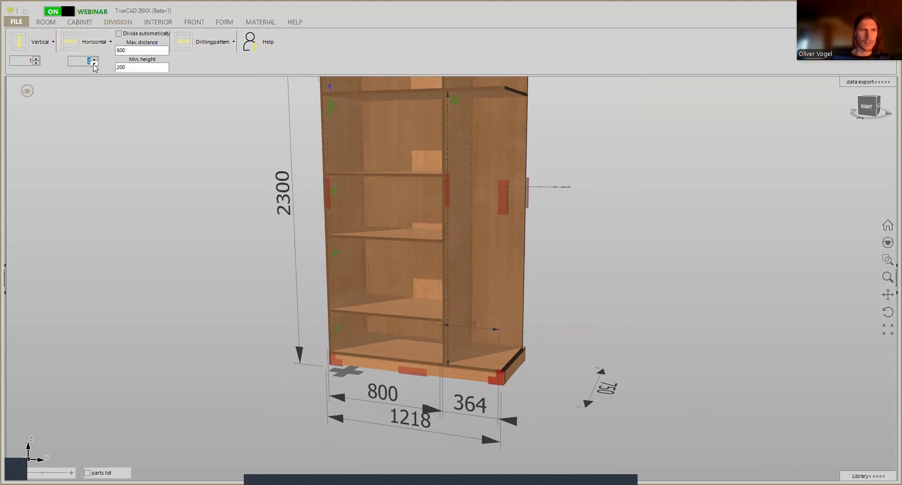
{"action": "left_click", "coordinate": [384, 210]}
{"action": "left_click", "coordinate": [36, 59]}
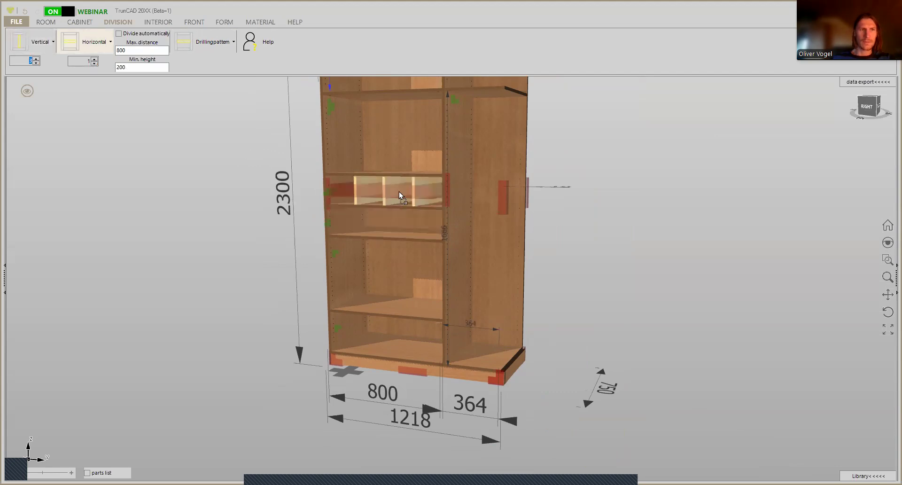
{"action": "left_click", "coordinate": [372, 244]}
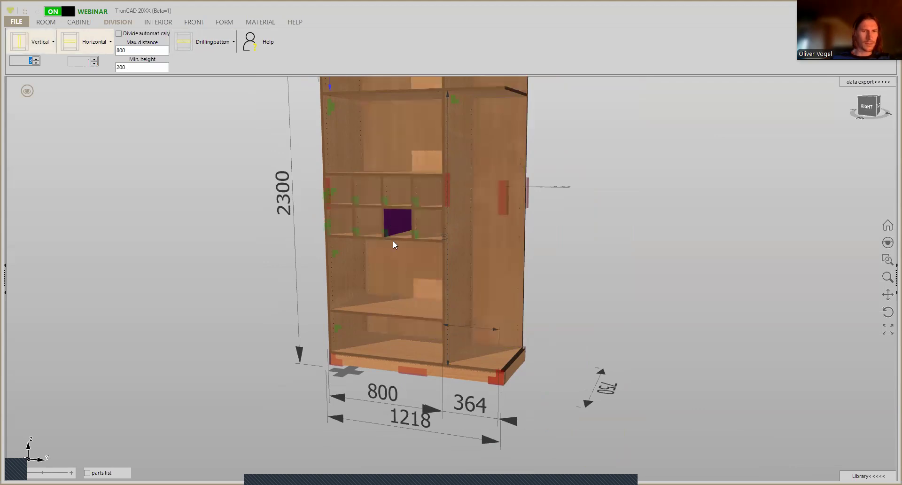
Fix a smaller height for the 800 mm wide compartment directly above the two rows of small cubbies.
{"action": "scroll", "coordinate": [364, 273], "scroll_direction": "up", "scroll_amount": 3}
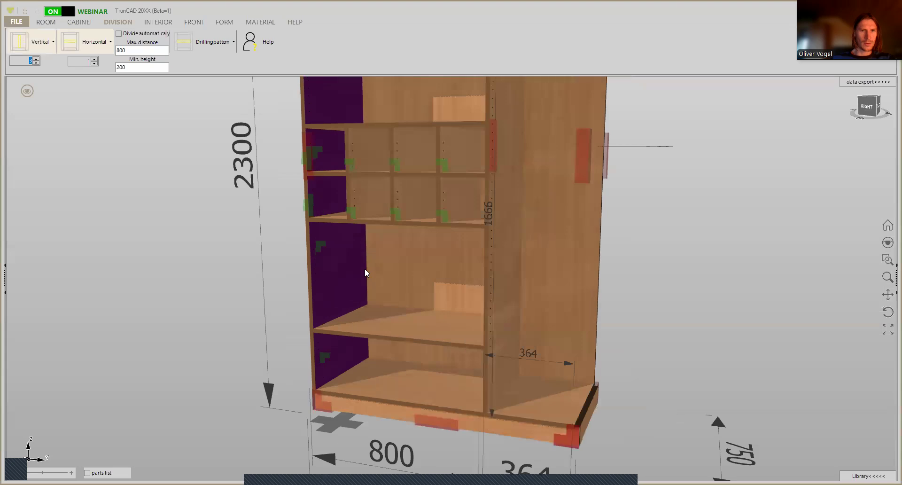
{"action": "mouse_move", "coordinate": [367, 272]}
{"action": "middle_mouse_down"}
{"action": "mouse_move", "coordinate": [378, 263]}
{"action": "mouse_move", "coordinate": [368, 280]}
{"action": "middle_mouse_up"}
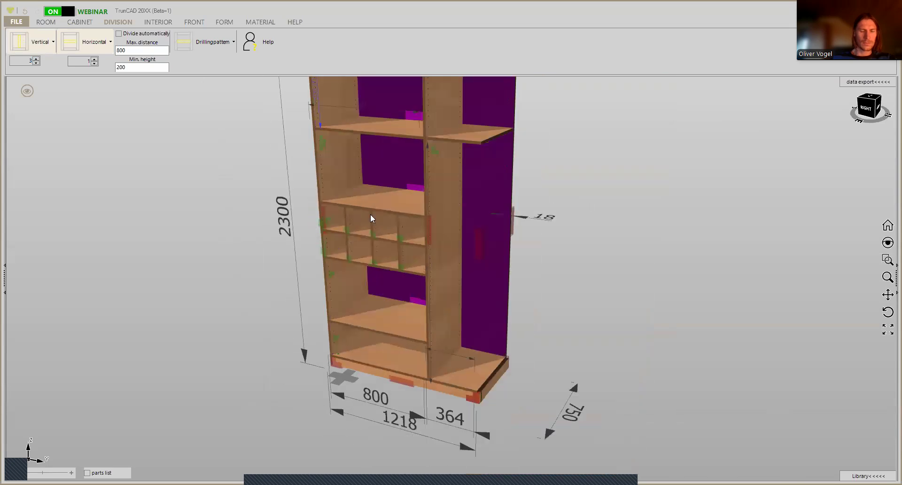
{"action": "right_click", "coordinate": [322, 148]}
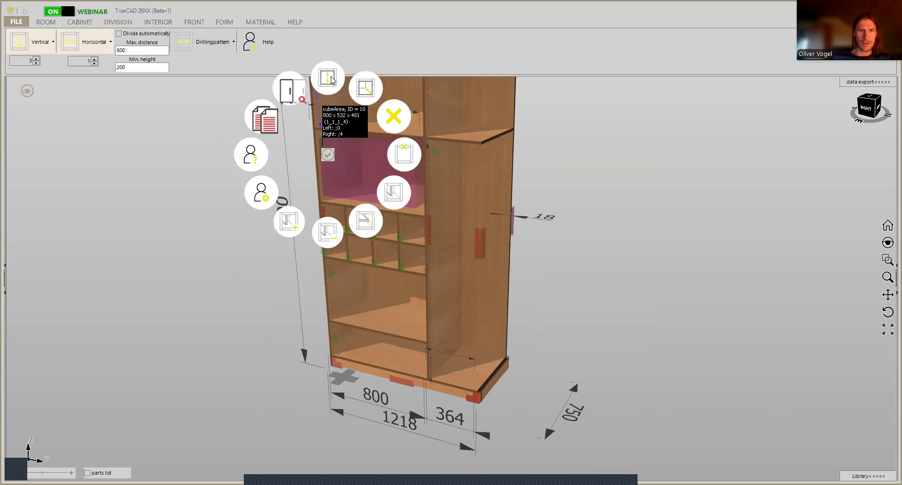
{"action": "left_click", "coordinate": [331, 75]}
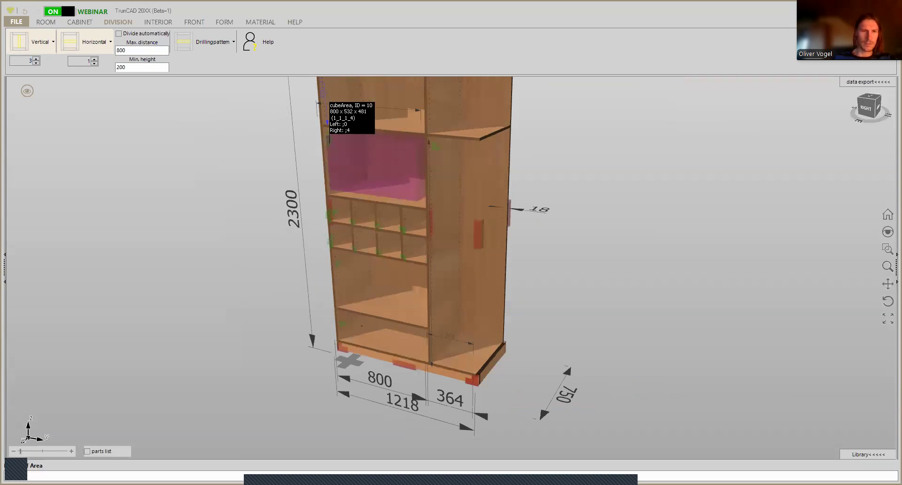
{"action": "middle_click_drag", "start_coordinate": [330, 80], "coordinate": [385, 223]}
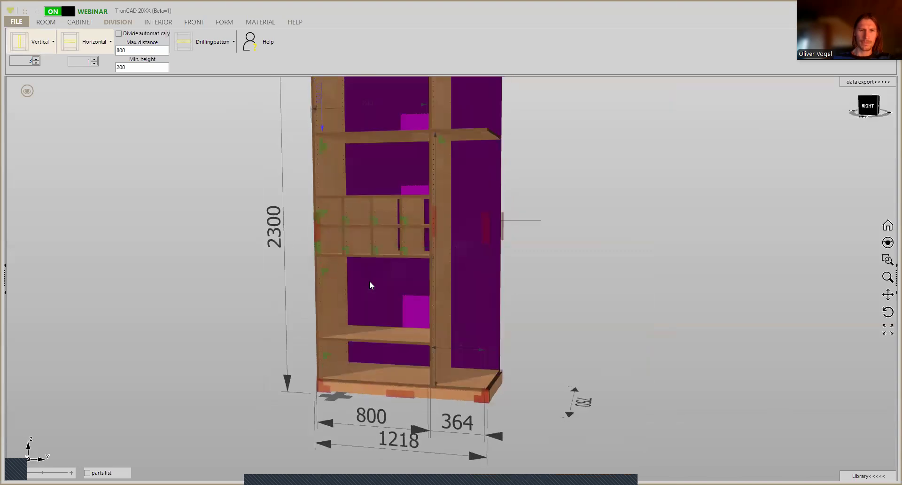
Insert 1 interior drawer in the compartment below the cubbies and 2 interior drawers in the lowest compartment.
{"action": "scroll", "coordinate": [369, 282], "scroll_direction": "up", "scroll_amount": 5}
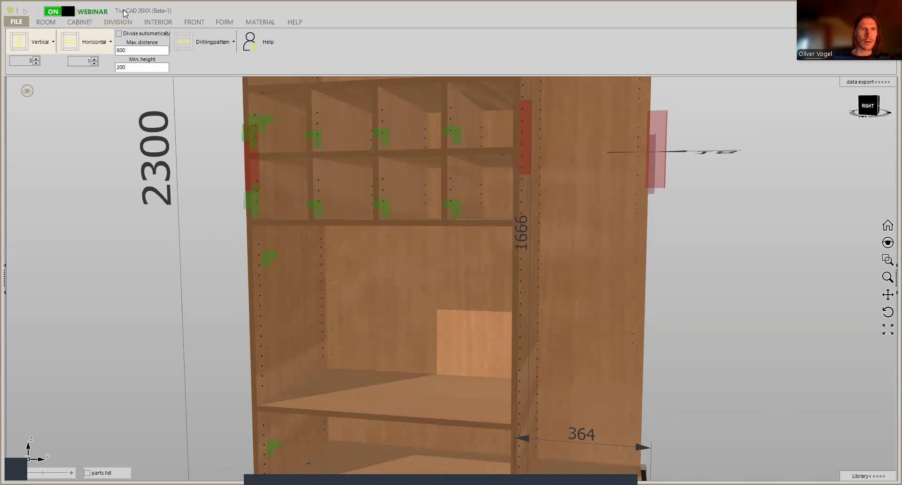
{"action": "left_click", "coordinate": [148, 22]}
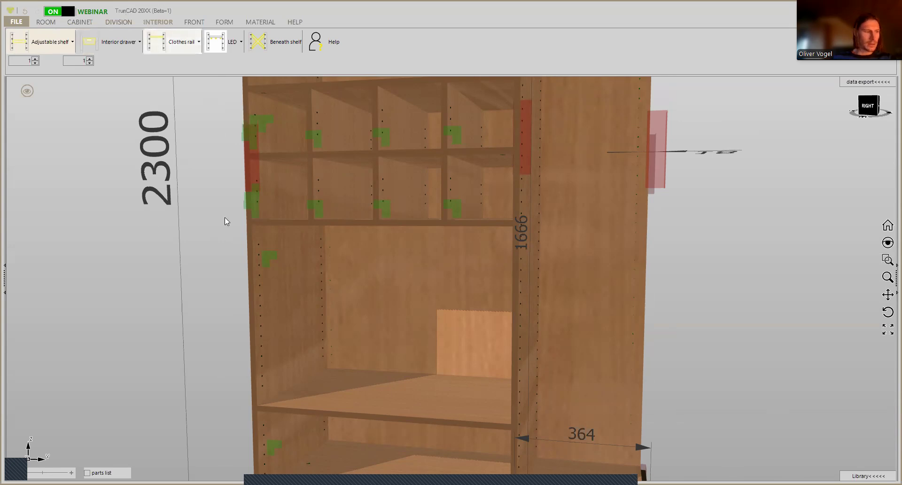
{"action": "scroll", "coordinate": [296, 273], "scroll_direction": "down", "scroll_amount": 2}
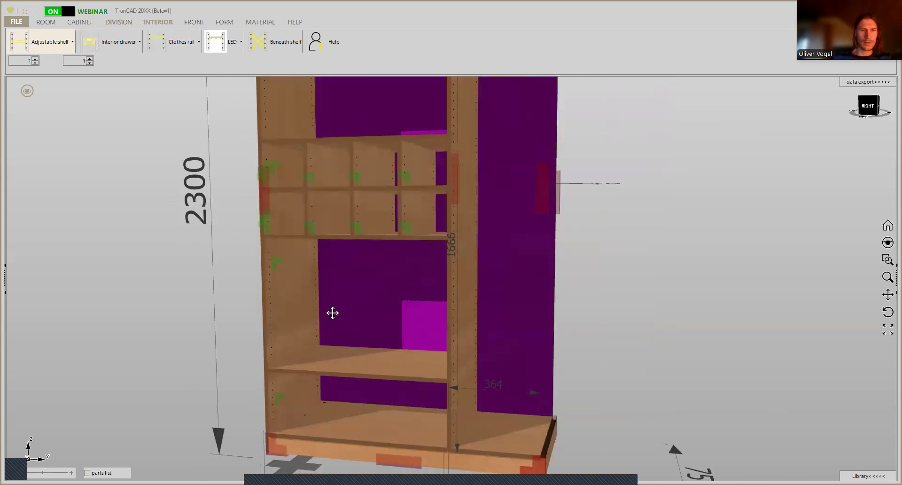
{"action": "middle_click_drag", "start_coordinate": [333, 314], "coordinate": [313, 296]}
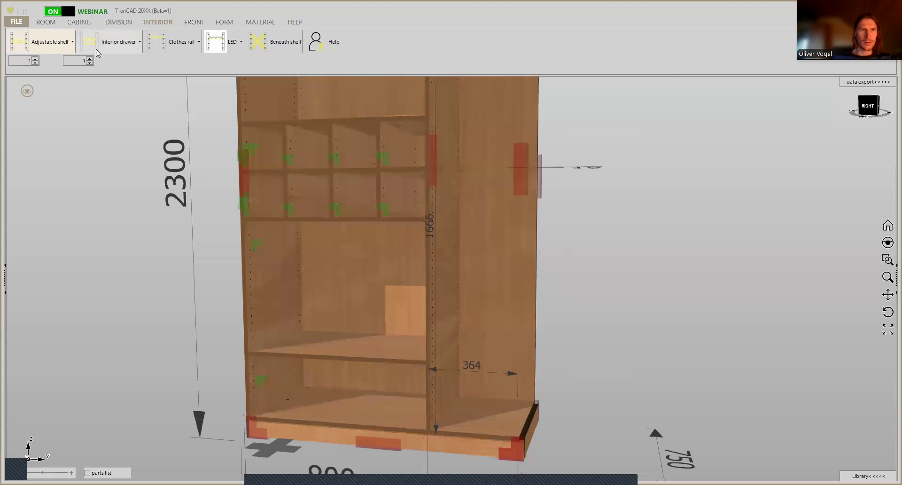
{"action": "left_click", "coordinate": [109, 43]}
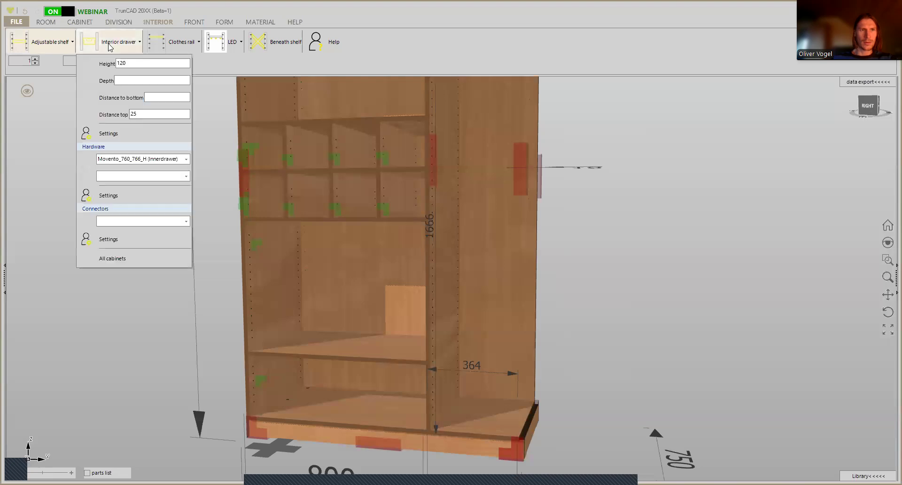
{"action": "left_click", "coordinate": [108, 45]}
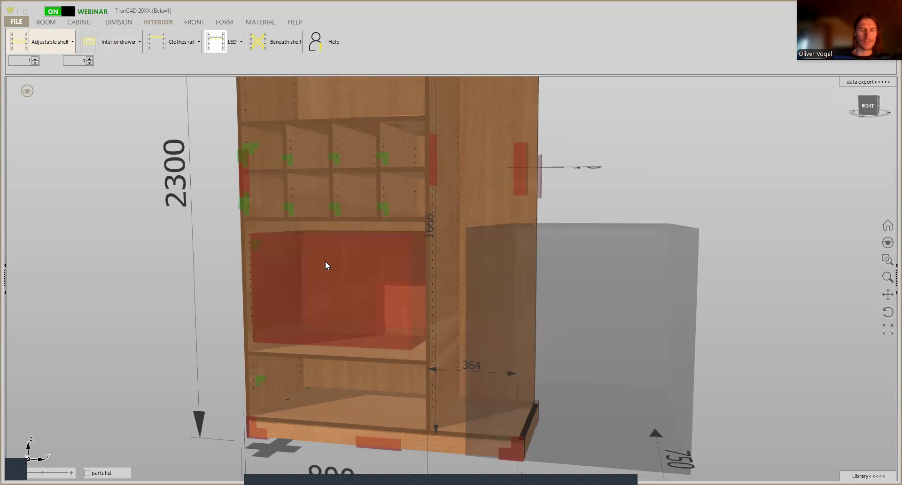
{"action": "left_click", "coordinate": [323, 262]}
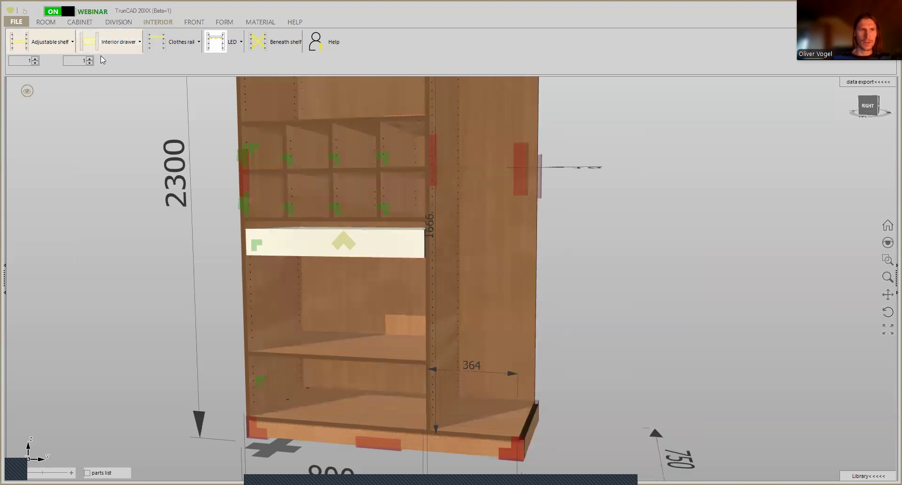
{"action": "left_click", "coordinate": [89, 59]}
{"action": "left_click", "coordinate": [340, 382]}
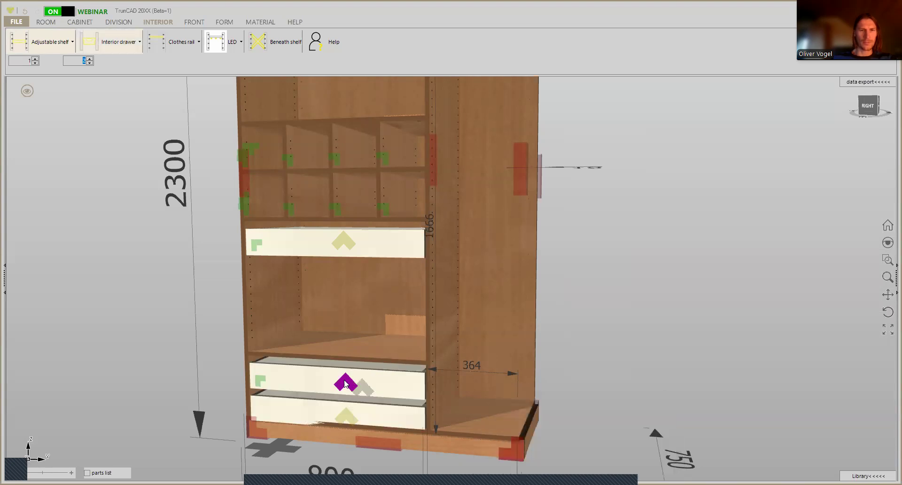
Apply the material Egger 1511 Bavarian beech 16mm to the interior drawers' parts, including the drawer bottoms.
{"action": "middle_click_drag", "start_coordinate": [366, 255], "coordinate": [366, 245]}
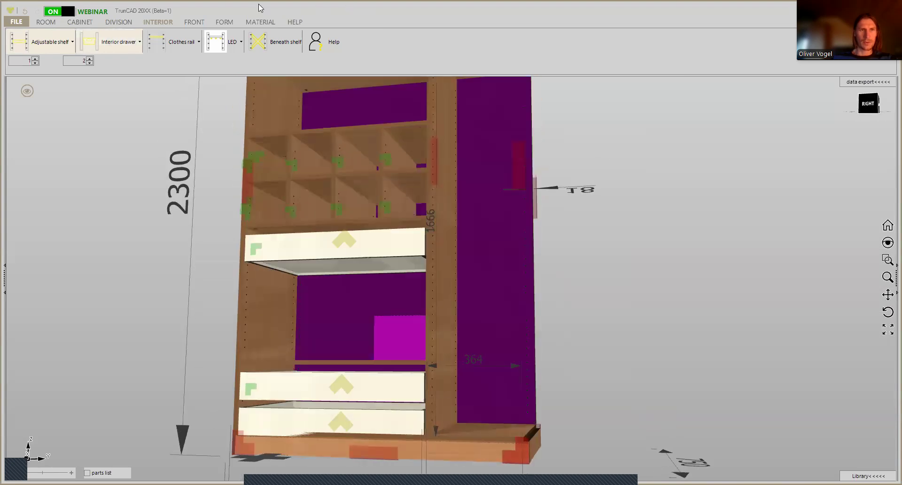
{"action": "left_click", "coordinate": [256, 22]}
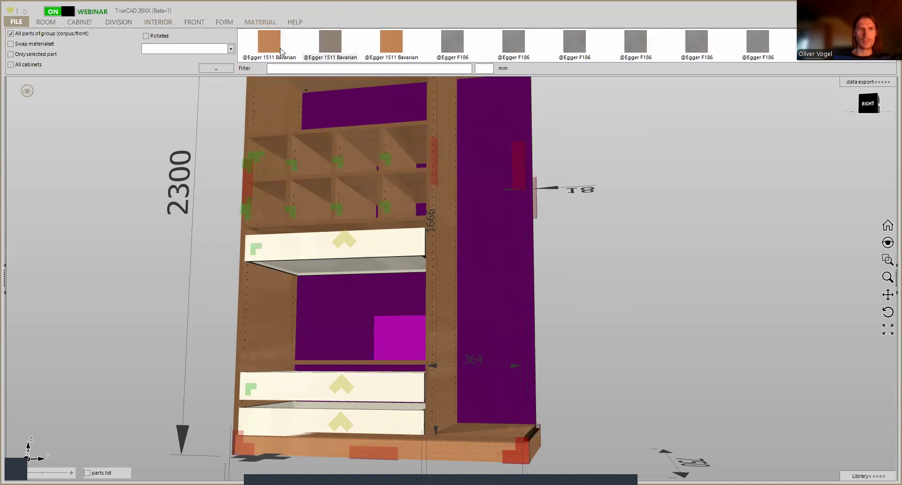
{"action": "left_click", "coordinate": [267, 43]}
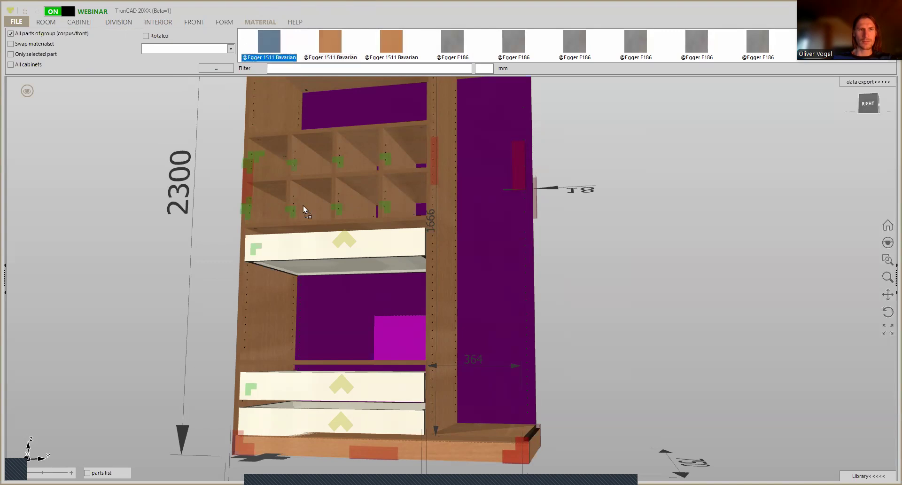
{"action": "left_click", "coordinate": [314, 237]}
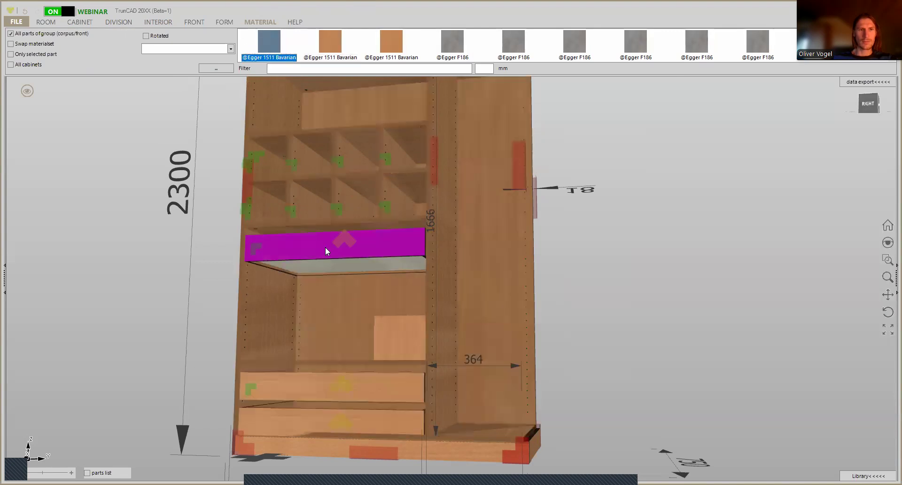
{"action": "scroll", "coordinate": [293, 50], "scroll_direction": "down", "scroll_amount": 1}
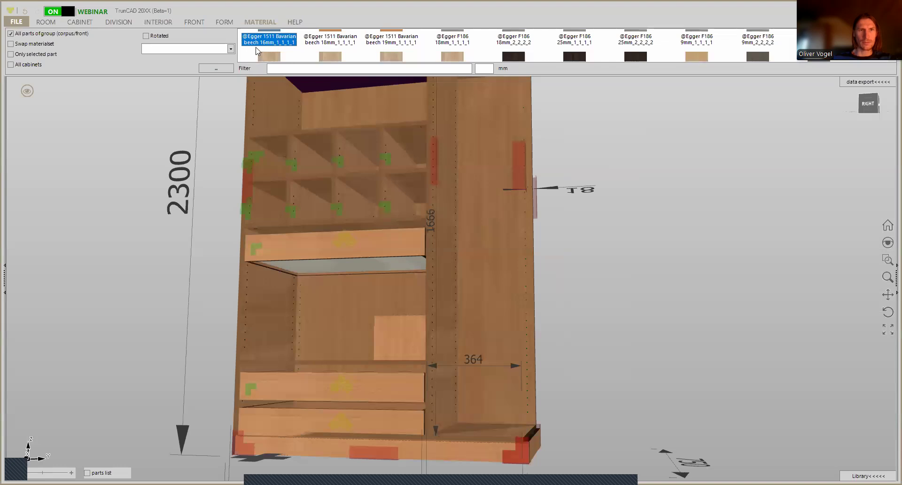
{"action": "scroll", "coordinate": [269, 47], "scroll_direction": "up", "scroll_amount": 1}
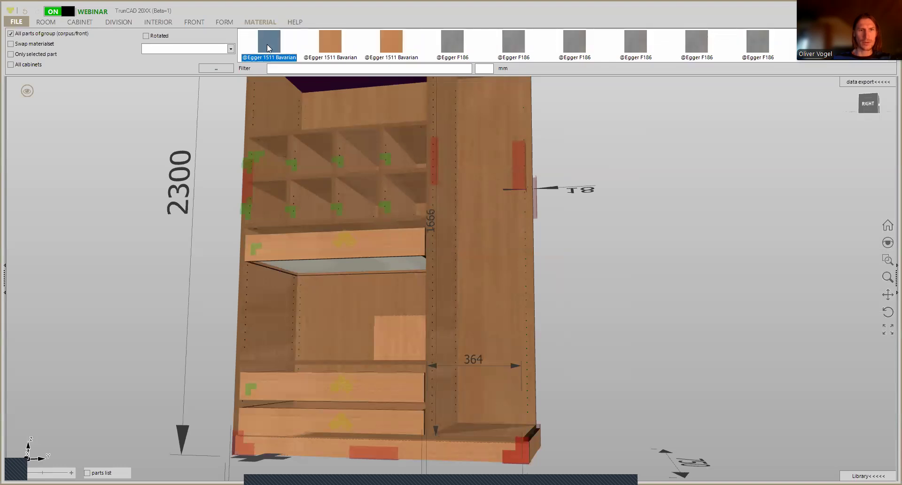
{"action": "left_click_drag", "start_coordinate": [323, 255], "coordinate": [325, 268]}
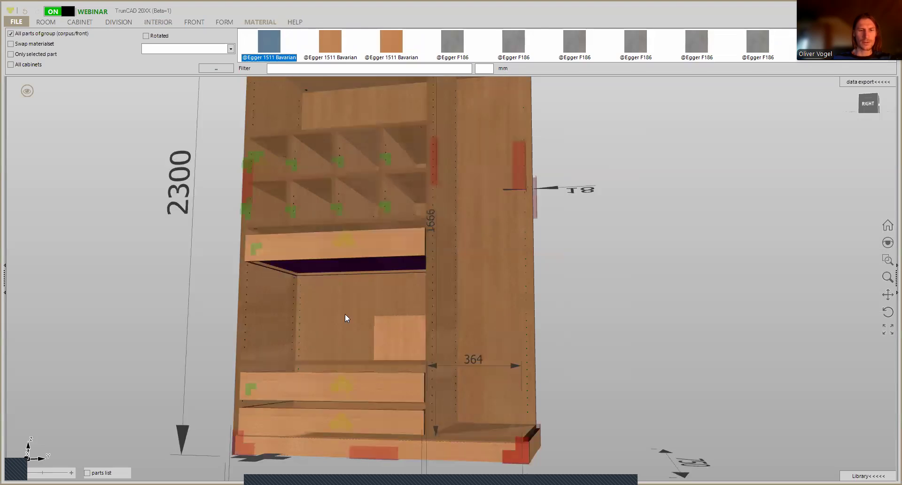
{"action": "middle_click_drag", "start_coordinate": [349, 259], "coordinate": [279, 51]}
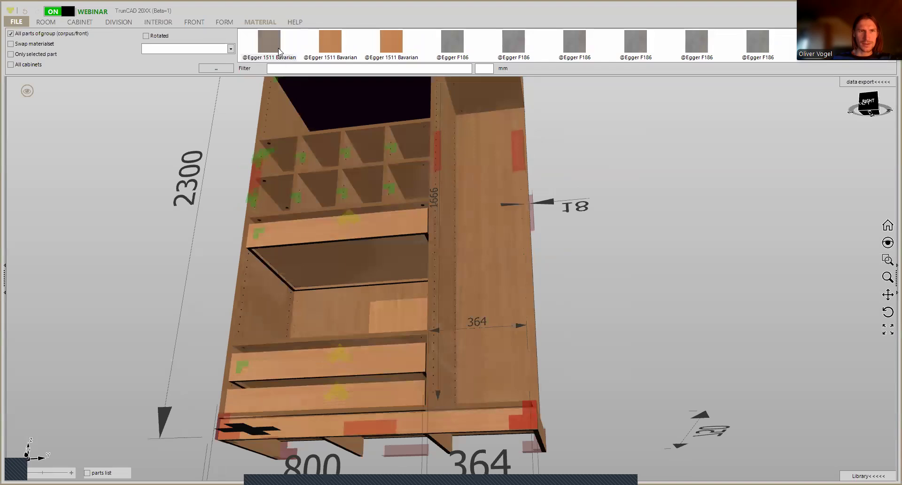
{"action": "scroll", "coordinate": [279, 52], "scroll_direction": "down", "scroll_amount": 1}
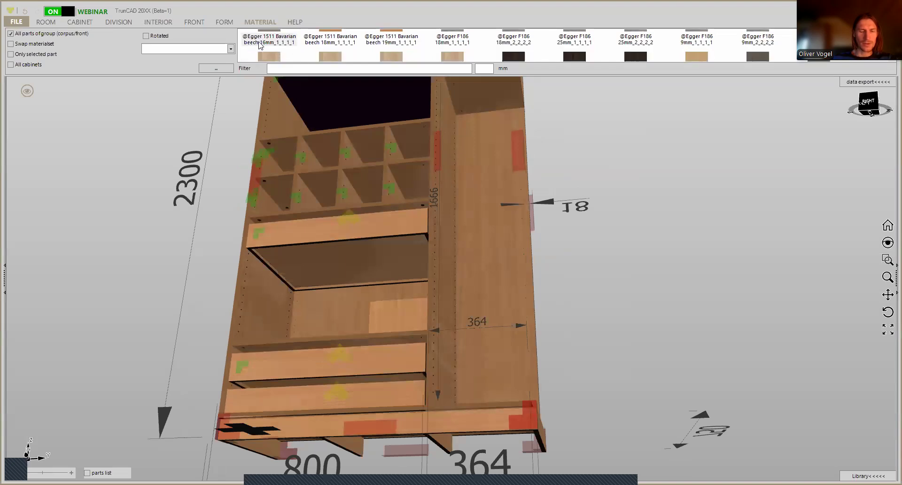
{"action": "scroll", "coordinate": [370, 244], "scroll_direction": "up", "scroll_amount": 2}
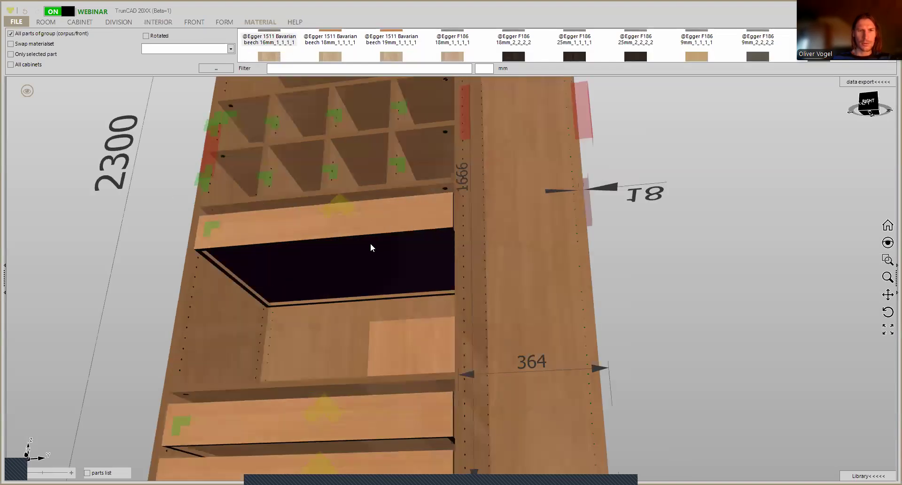
Display the complete room with both wardrobe cabinets instead of the side cabinet alone.
{"action": "scroll", "coordinate": [370, 246], "scroll_direction": "down", "scroll_amount": 3}
{"action": "middle_click_drag", "start_coordinate": [379, 235], "coordinate": [372, 257]}
{"action": "scroll", "coordinate": [373, 207], "scroll_direction": "down", "scroll_amount": 5}
{"action": "middle_click_drag", "start_coordinate": [373, 204], "coordinate": [323, 245]}
{"action": "scroll", "coordinate": [403, 206], "scroll_direction": "down", "scroll_amount": 2}
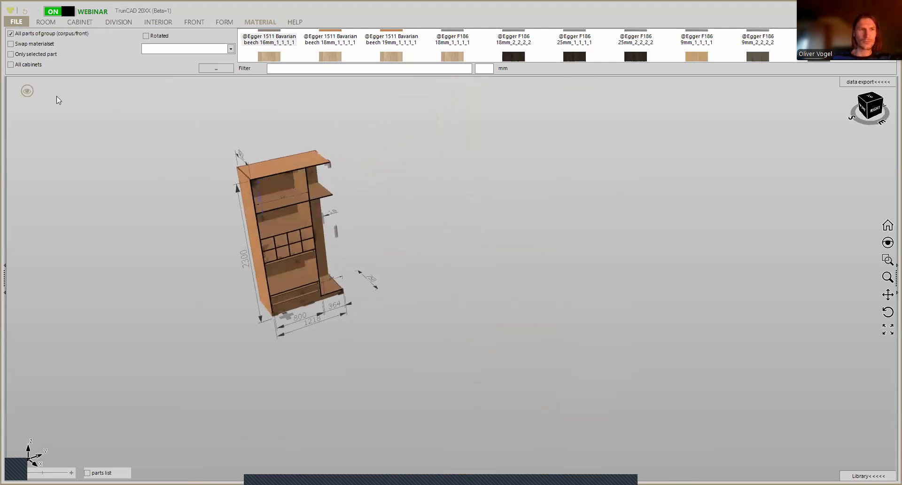
{"action": "left_click", "coordinate": [27, 92]}
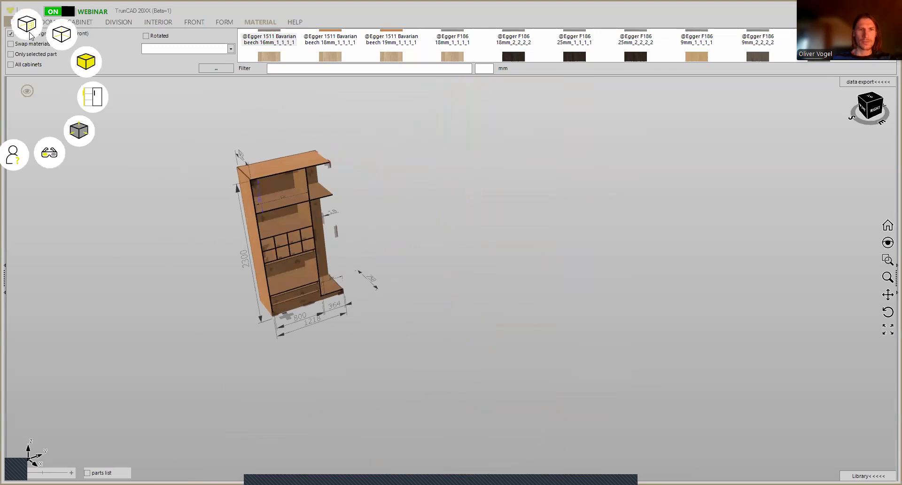
{"action": "left_click", "coordinate": [30, 35]}
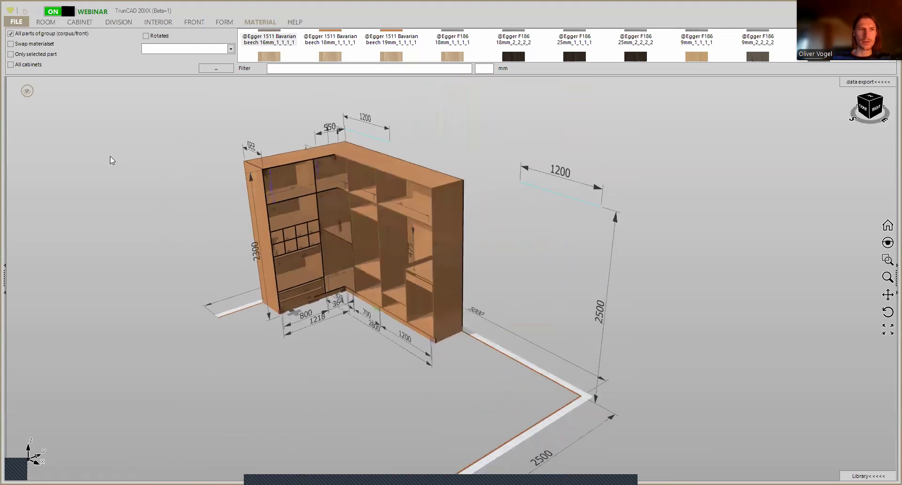
Hide the dimensions and placement markers, and view the complete wardrobe from the front.
{"action": "left_click", "coordinate": [29, 91]}
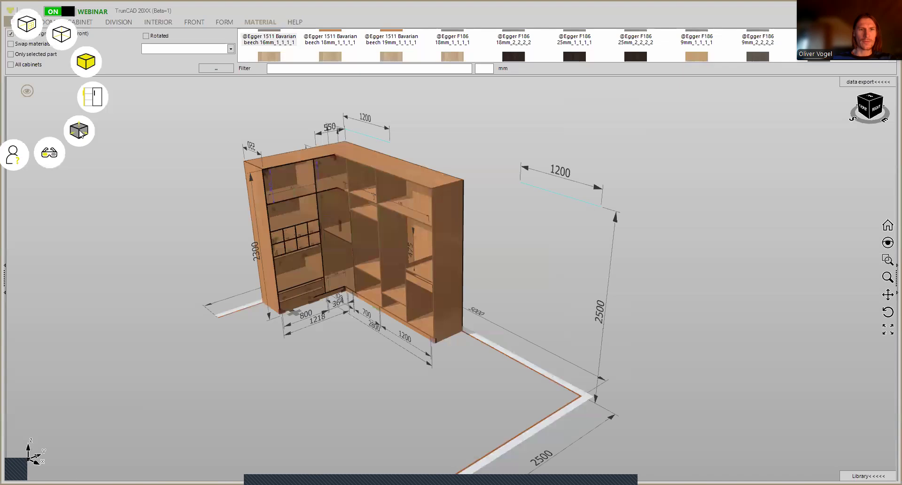
{"action": "left_click", "coordinate": [79, 132]}
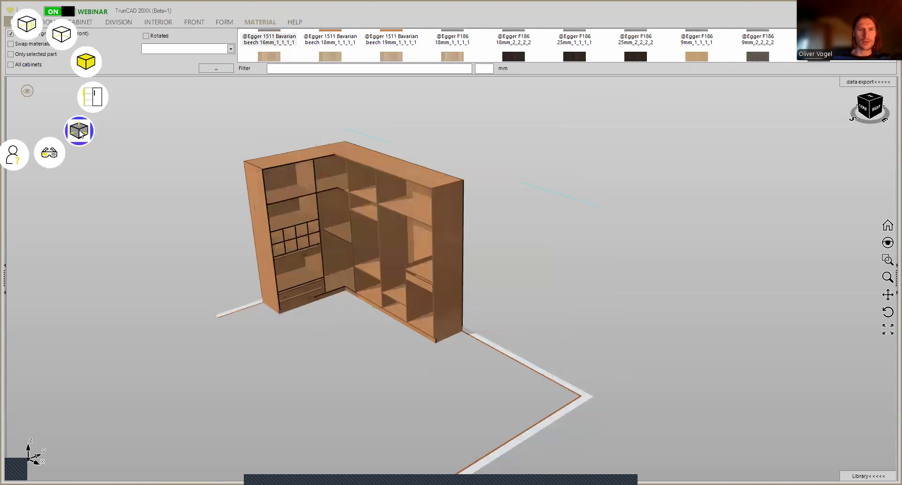
{"action": "left_click", "coordinate": [79, 132]}
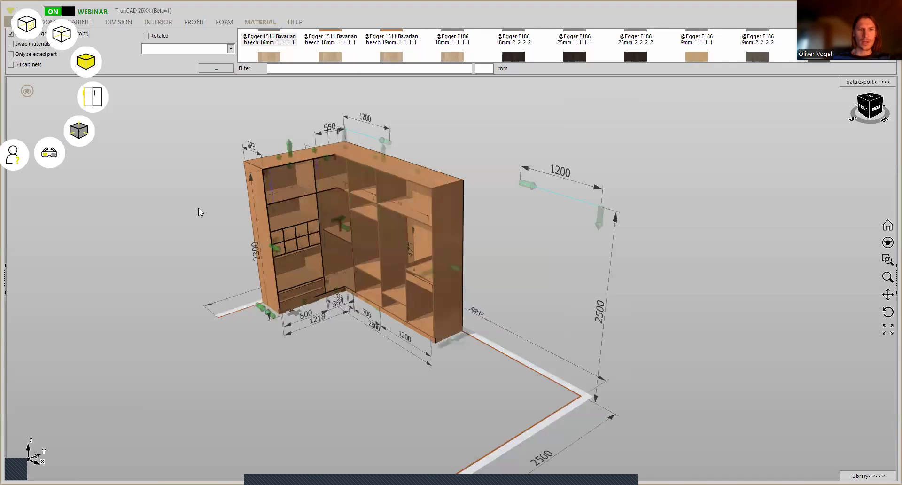
{"action": "left_click", "coordinate": [84, 129]}
{"action": "left_click_drag", "start_coordinate": [413, 291], "coordinate": [435, 275]}
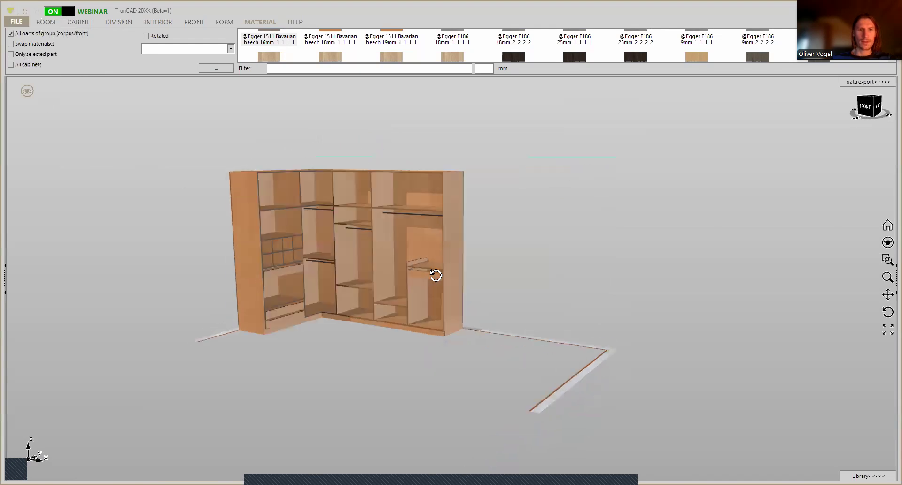
{"action": "scroll", "coordinate": [307, 286], "scroll_direction": "up", "scroll_amount": 6}
{"action": "left_click_drag", "start_coordinate": [478, 311], "coordinate": [733, 268]}
{"action": "scroll", "coordinate": [713, 311], "scroll_direction": "down", "scroll_amount": 2}
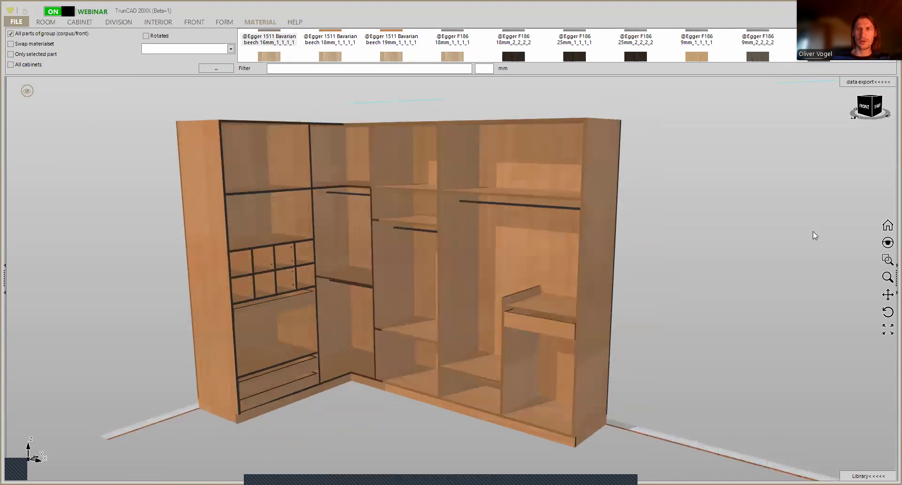
Open the data export for the wardrobe and apply the Material layout to the parts list.
{"action": "left_click", "coordinate": [858, 83]}
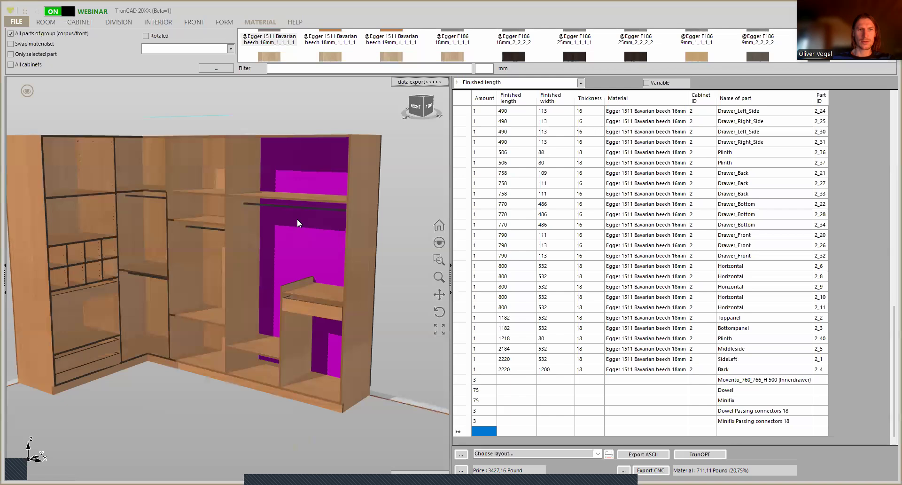
{"action": "scroll", "coordinate": [598, 299], "scroll_direction": "up", "scroll_amount": 1}
{"action": "scroll", "coordinate": [597, 298], "scroll_direction": "up", "scroll_amount": 15}
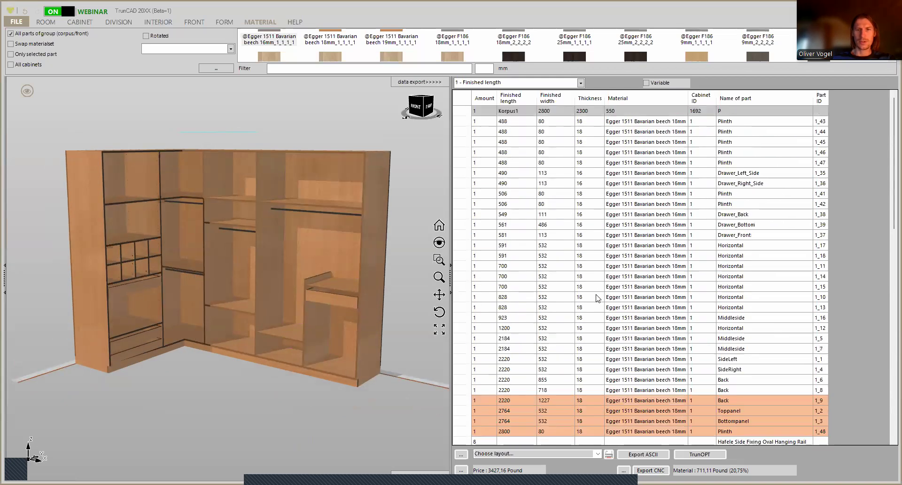
{"action": "left_click", "coordinate": [597, 455]}
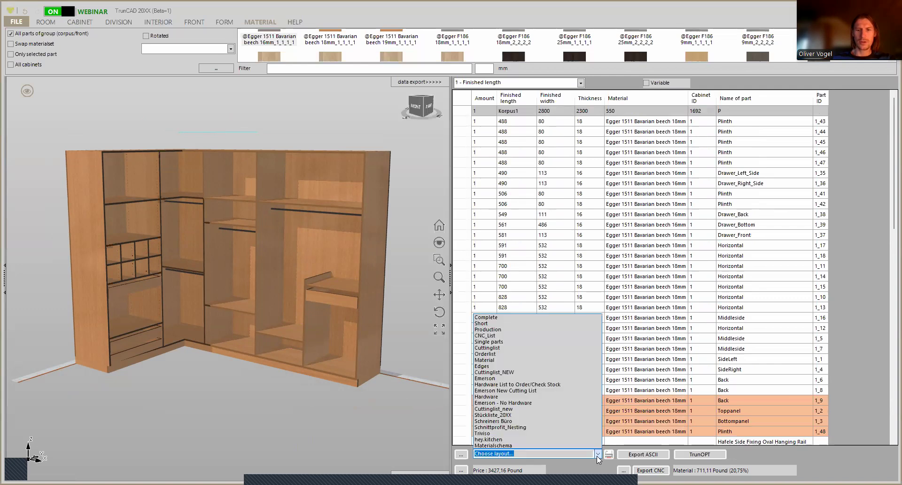
{"action": "left_click", "coordinate": [540, 360]}
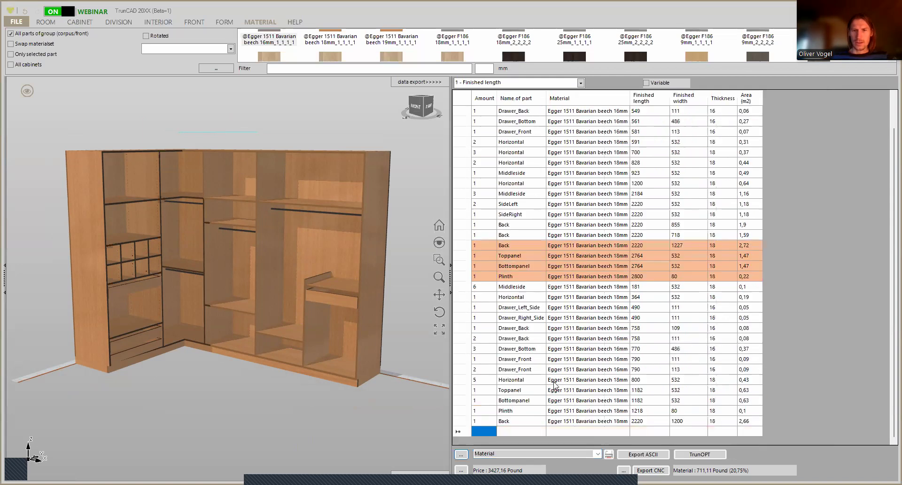
Check the amounts, materials and sizes in the parts list, and open its ASCII export to CSV without saving a file.
{"action": "scroll", "coordinate": [574, 383], "scroll_direction": "down", "scroll_amount": 2}
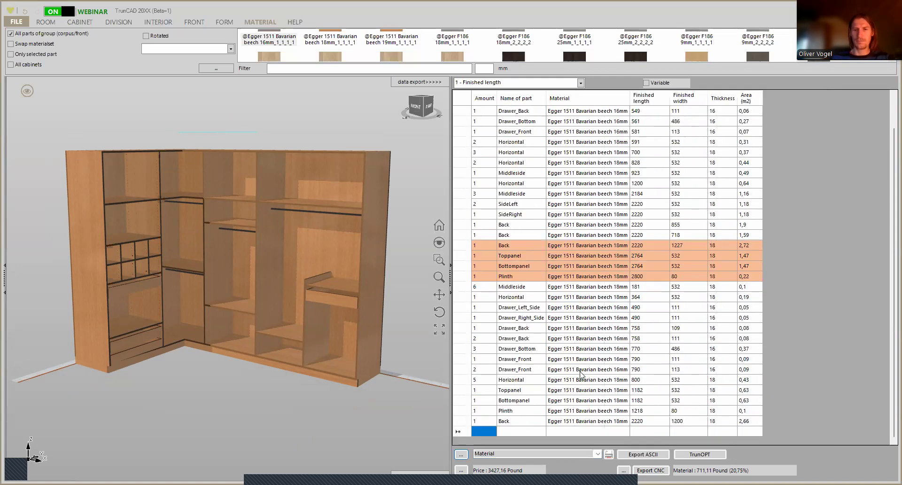
{"action": "scroll", "coordinate": [581, 375], "scroll_direction": "up", "scroll_amount": 2}
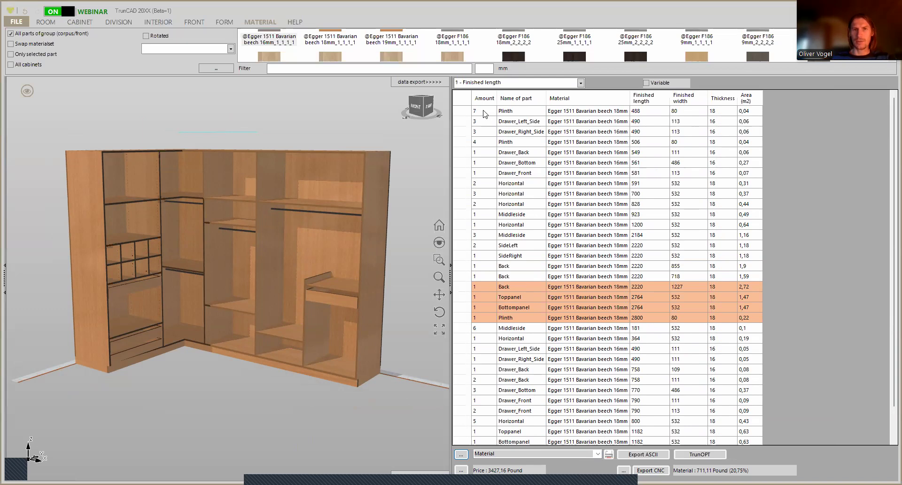
{"action": "scroll", "coordinate": [524, 178], "scroll_direction": "down", "scroll_amount": 2}
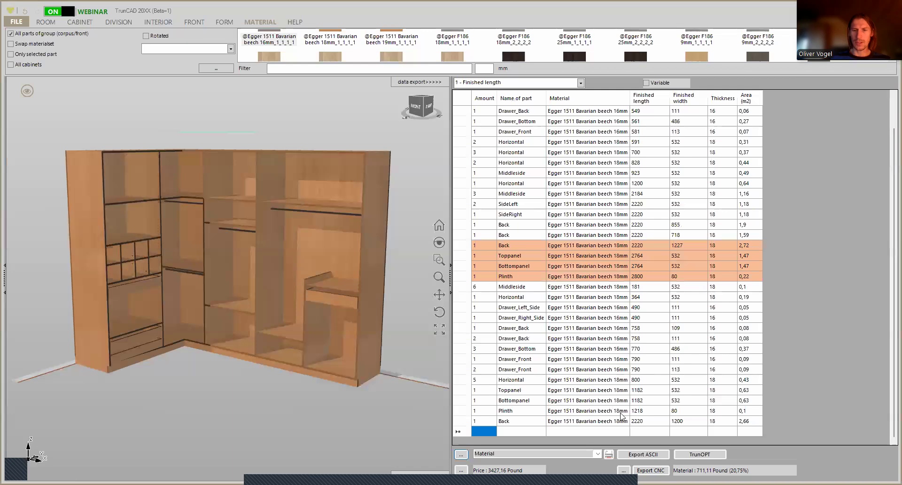
{"action": "left_click", "coordinate": [635, 455]}
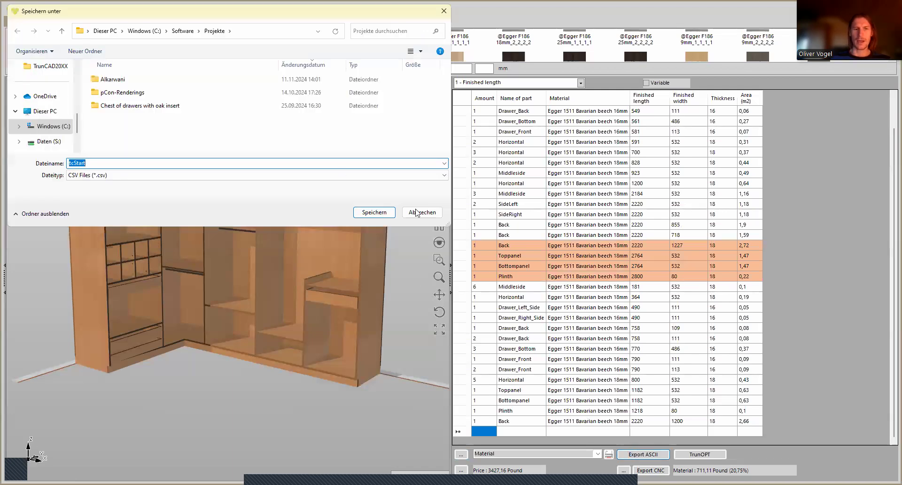
{"action": "left_click", "coordinate": [422, 212]}
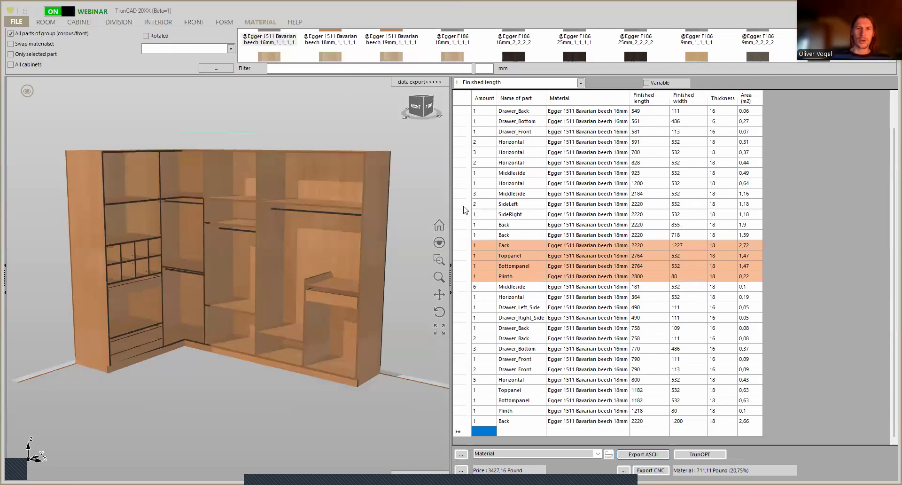